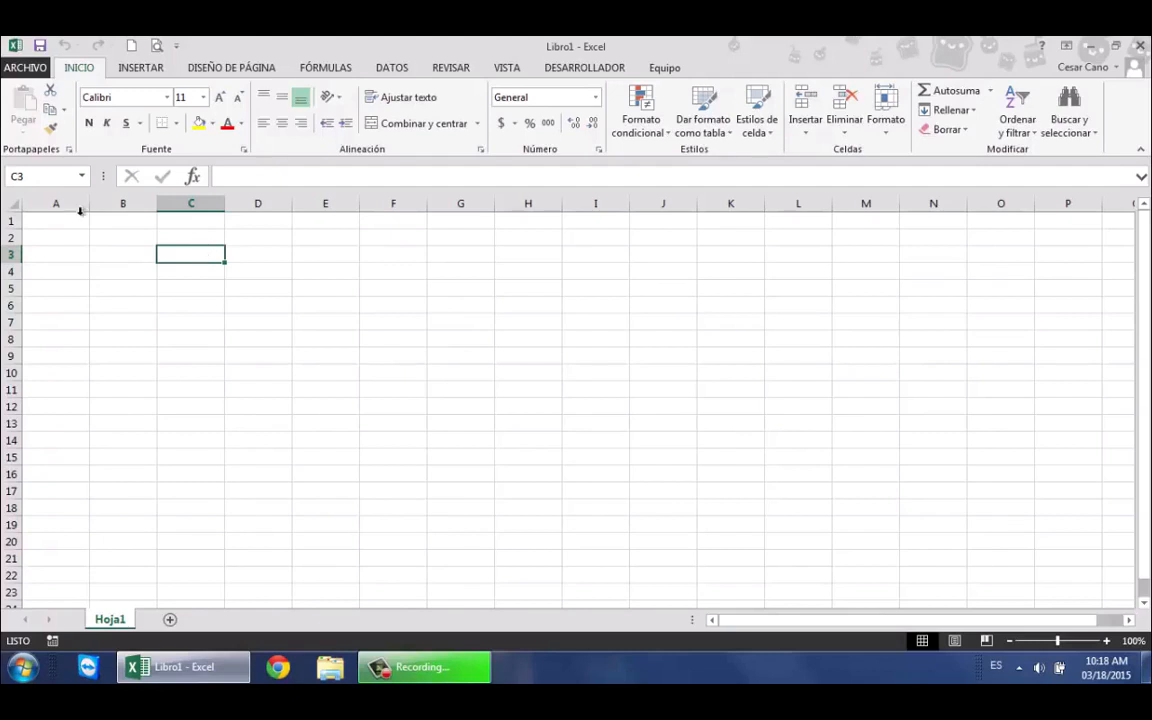
# Show the page-break lines on the blank sheet by opening its print preview and returning to the grid
pyautogui.click(30, 176)
pyautogui.click(202, 254)
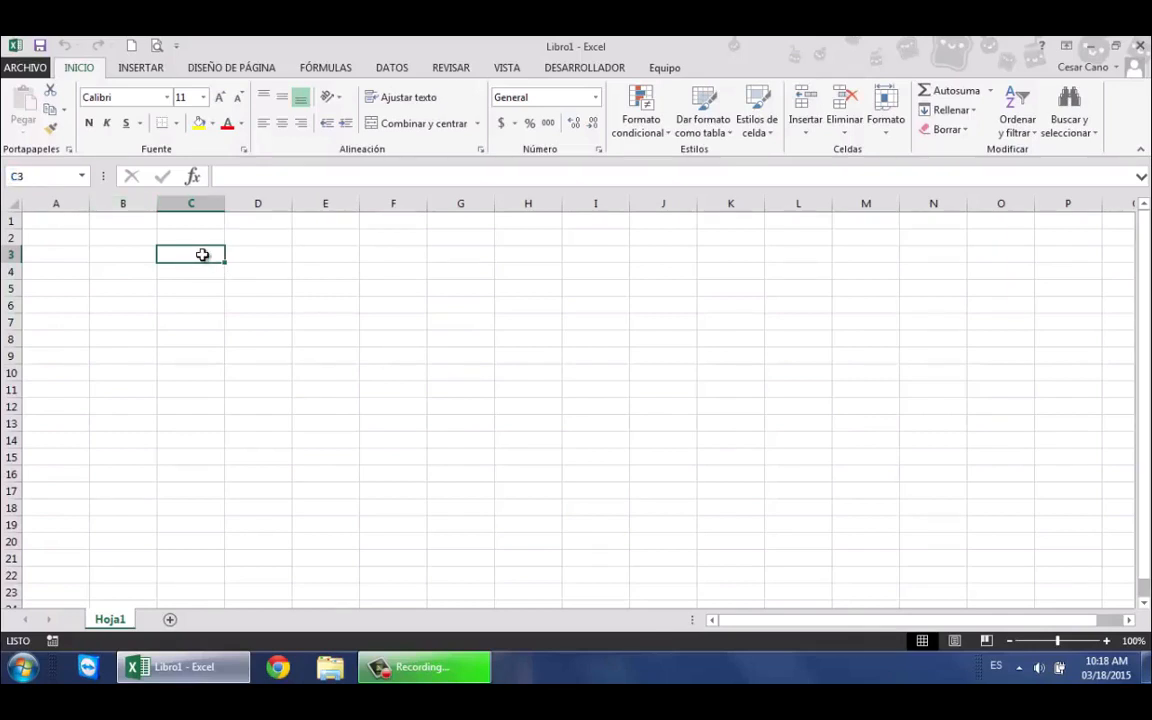
pyautogui.click(25, 67)
pyautogui.click(30, 270)
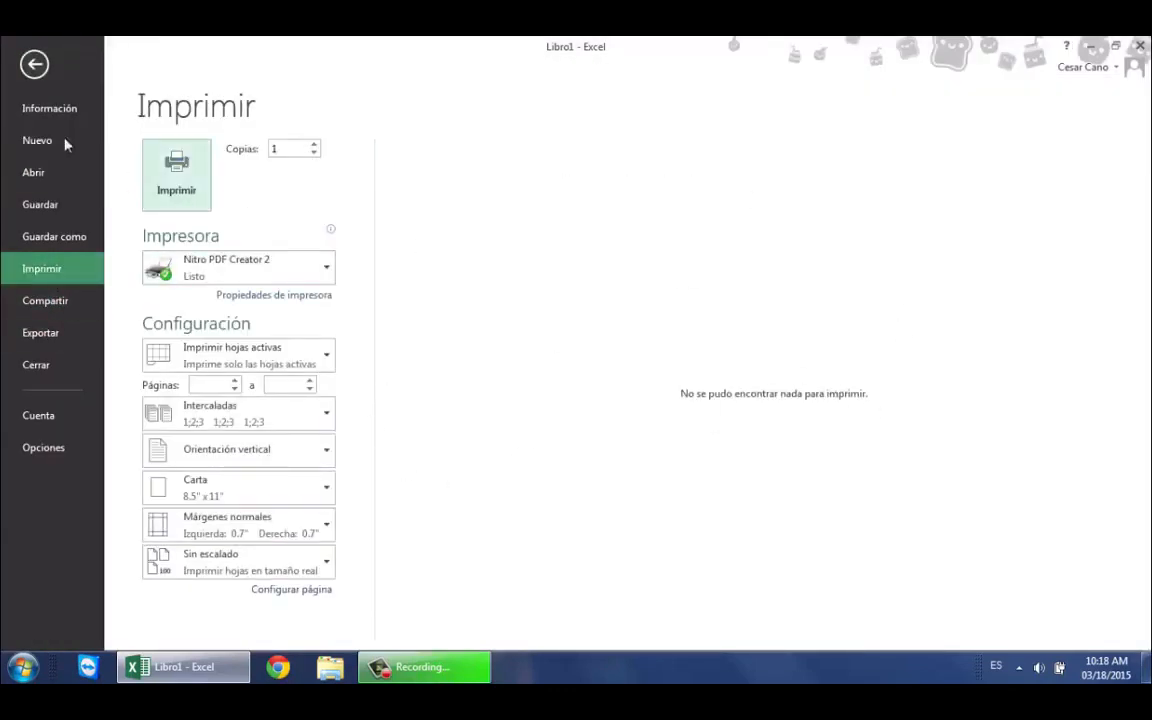
pyautogui.click(34, 66)
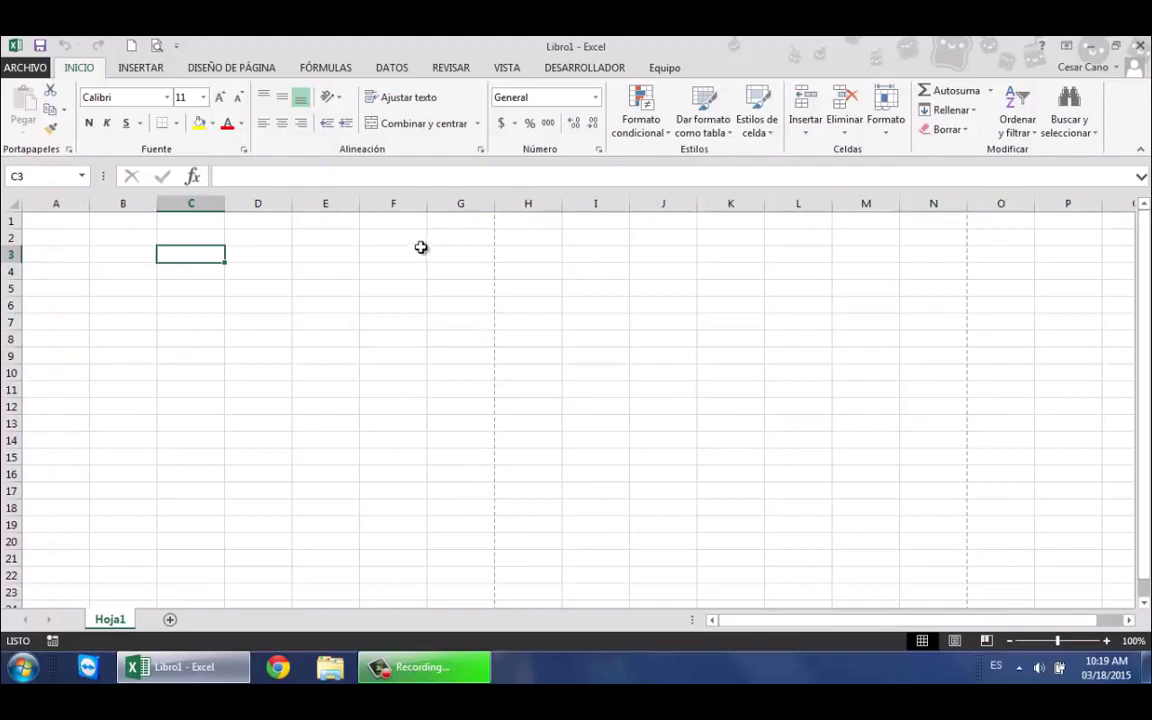
# Examine which columns fit on each printed page by selecting cells A1, G1, H1 and N1 beside the page-break lines
pyautogui.click(470, 223)
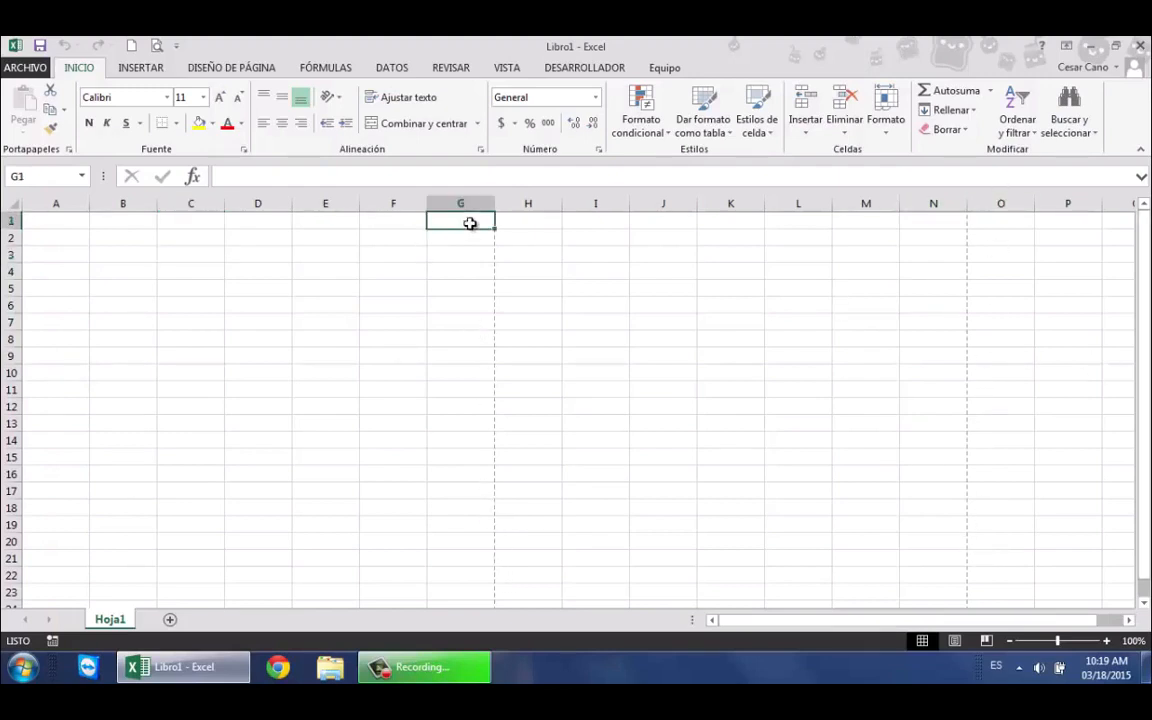
pyautogui.click(44, 220)
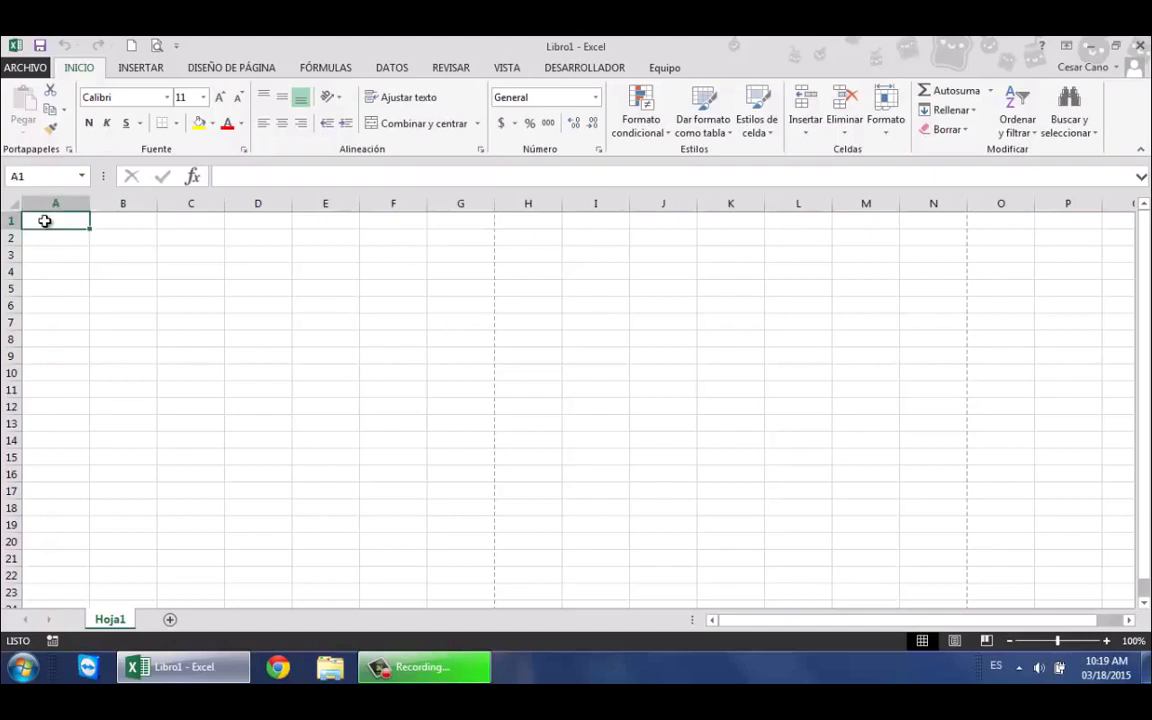
pyautogui.click(476, 220)
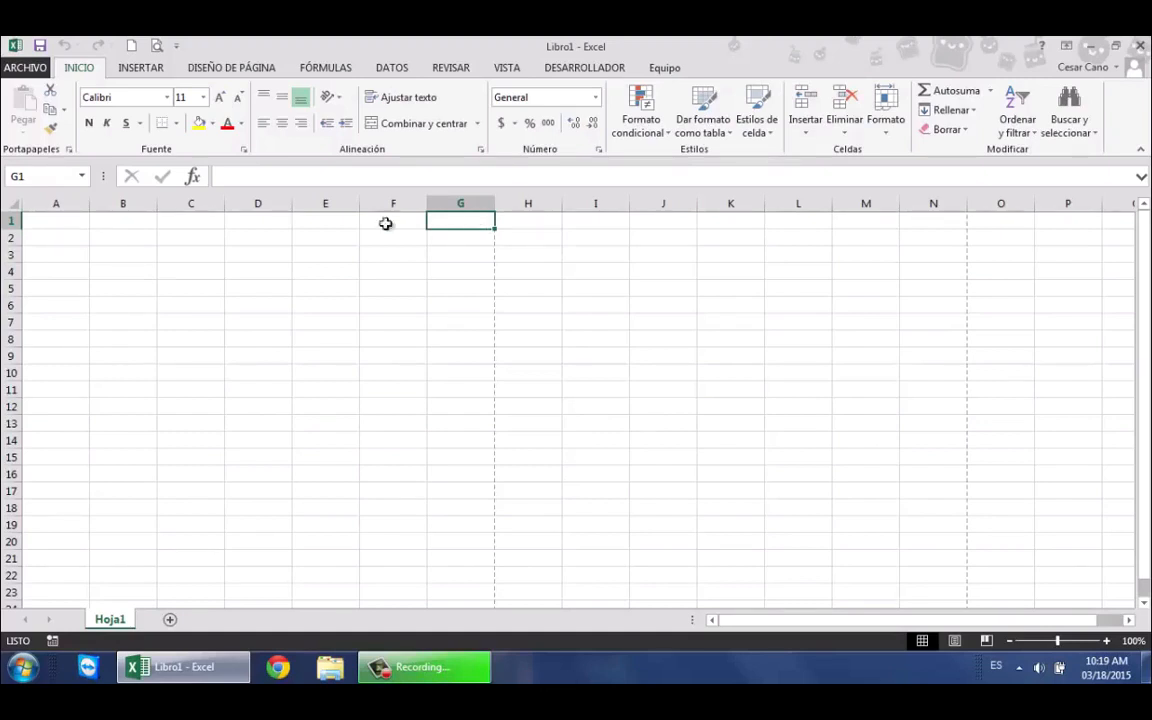
pyautogui.click(60, 218)
pyautogui.click(453, 224)
pyautogui.click(533, 222)
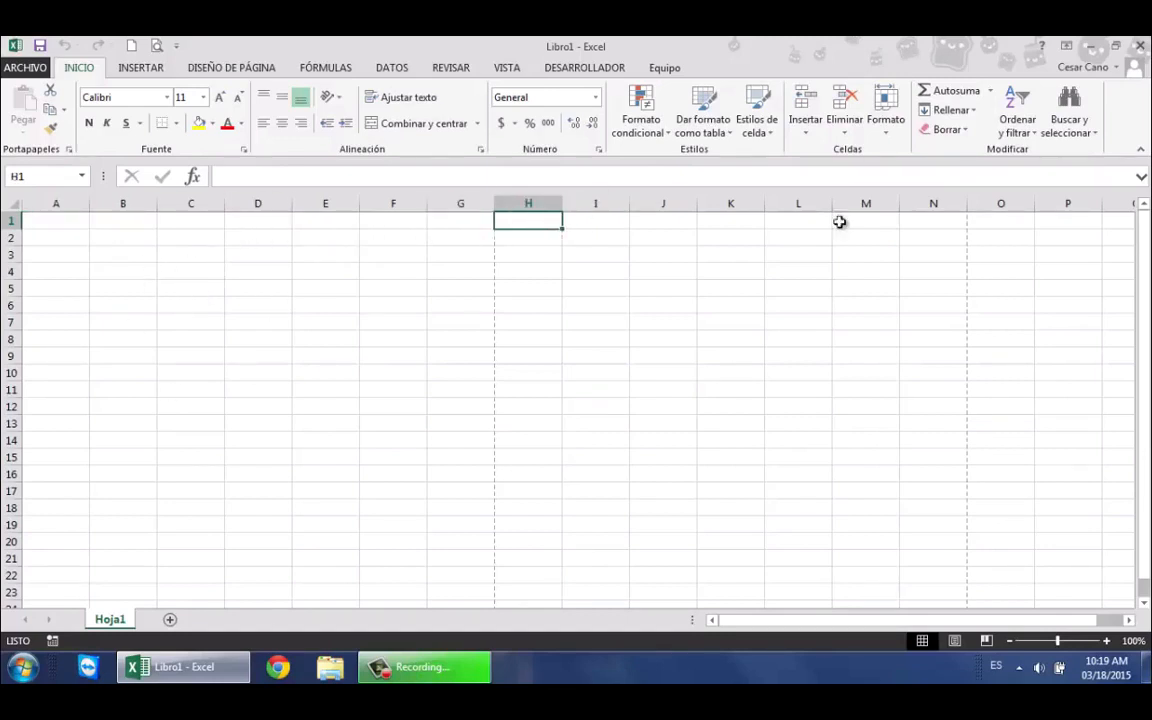
pyautogui.click(933, 218)
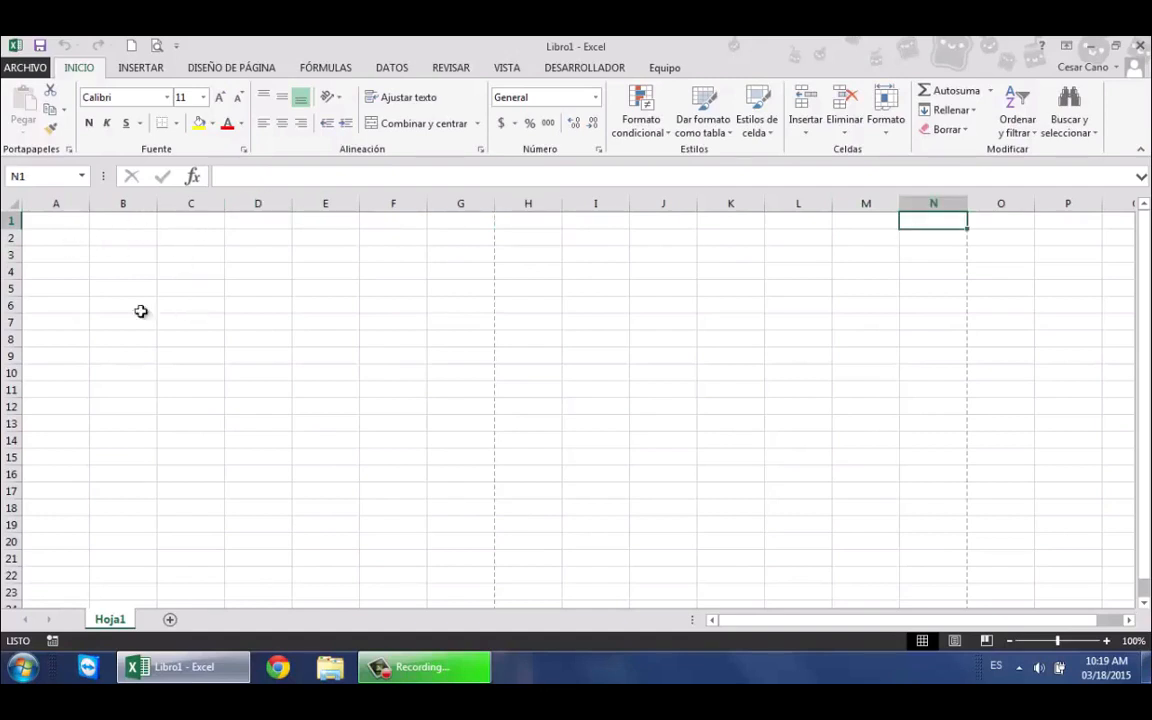
# Enter the number 2 in cell C3
pyautogui.click(202, 252)
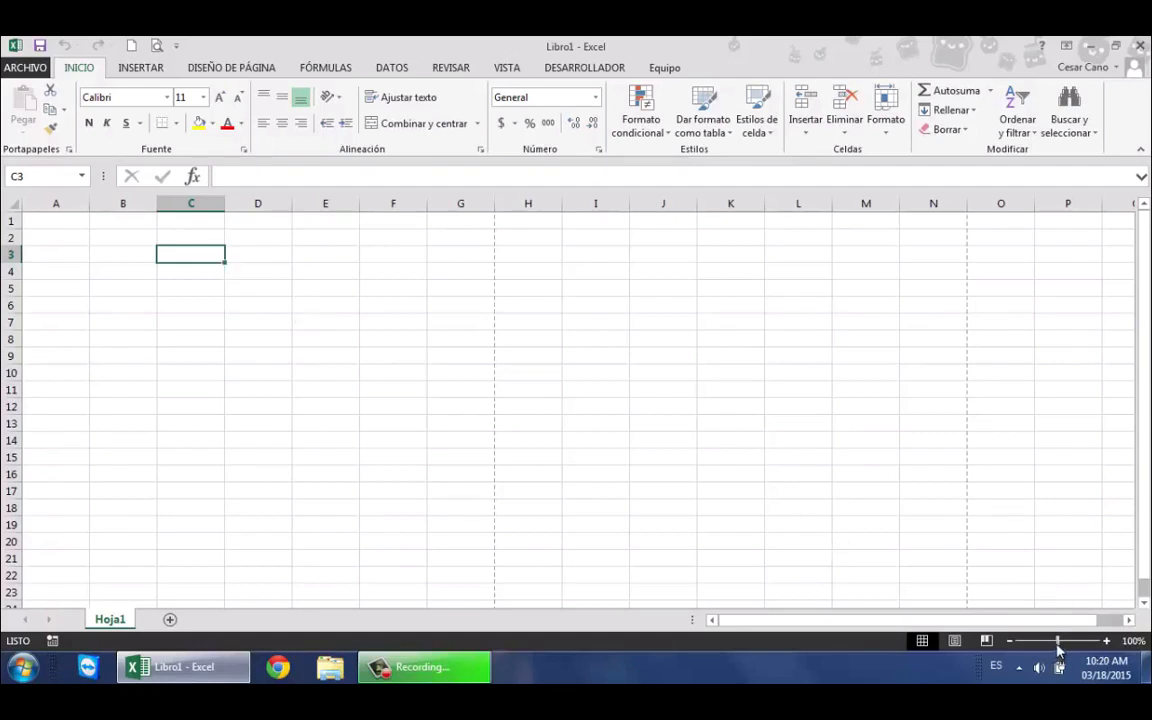
pyautogui.moveTo(1057, 641); pyautogui.dragTo(1072, 642)
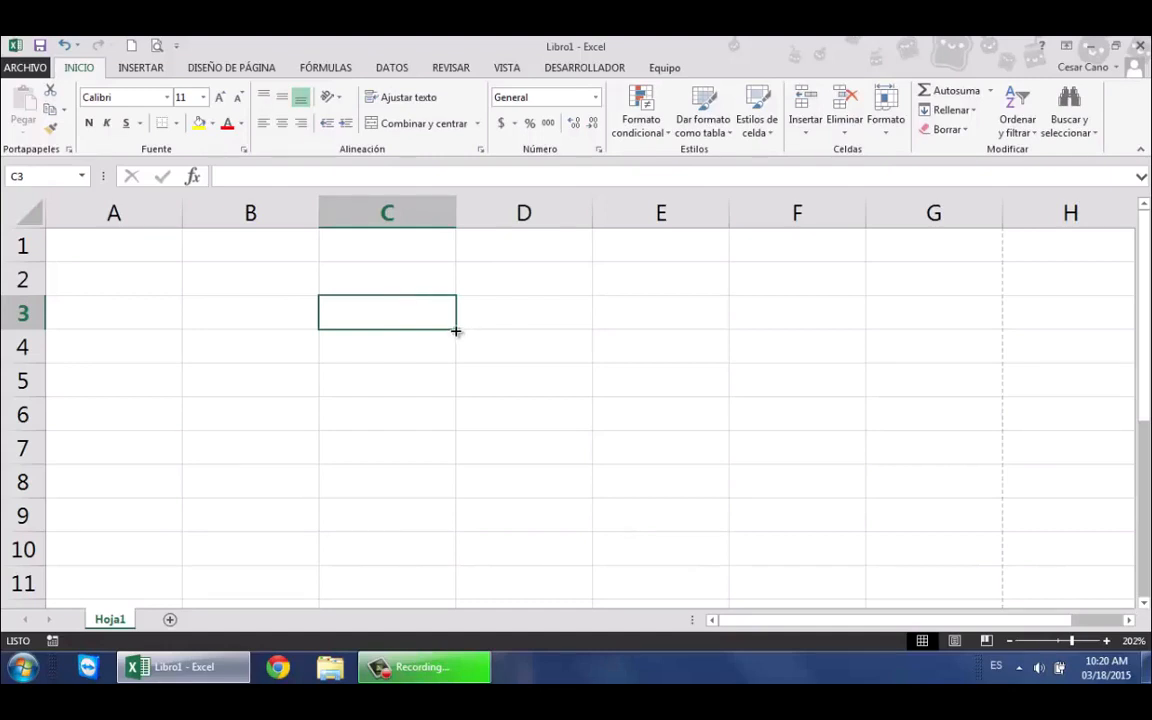
pyautogui.write('2')
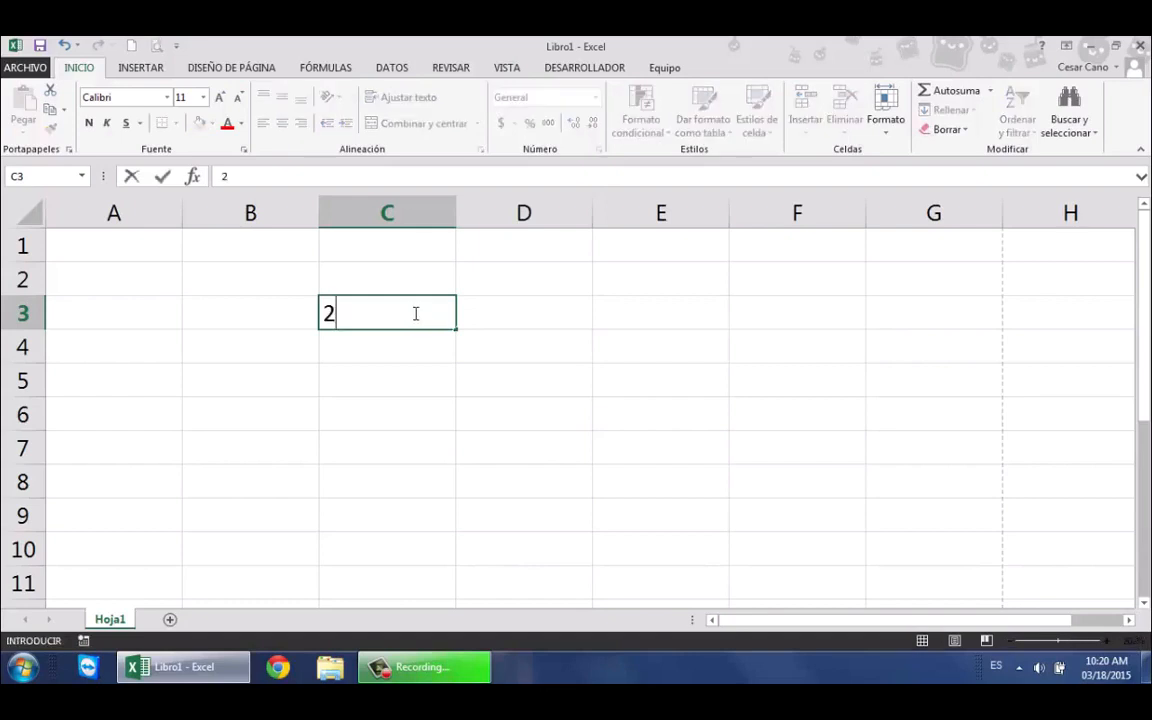
pyautogui.press('Return')
pyautogui.click(412, 308)
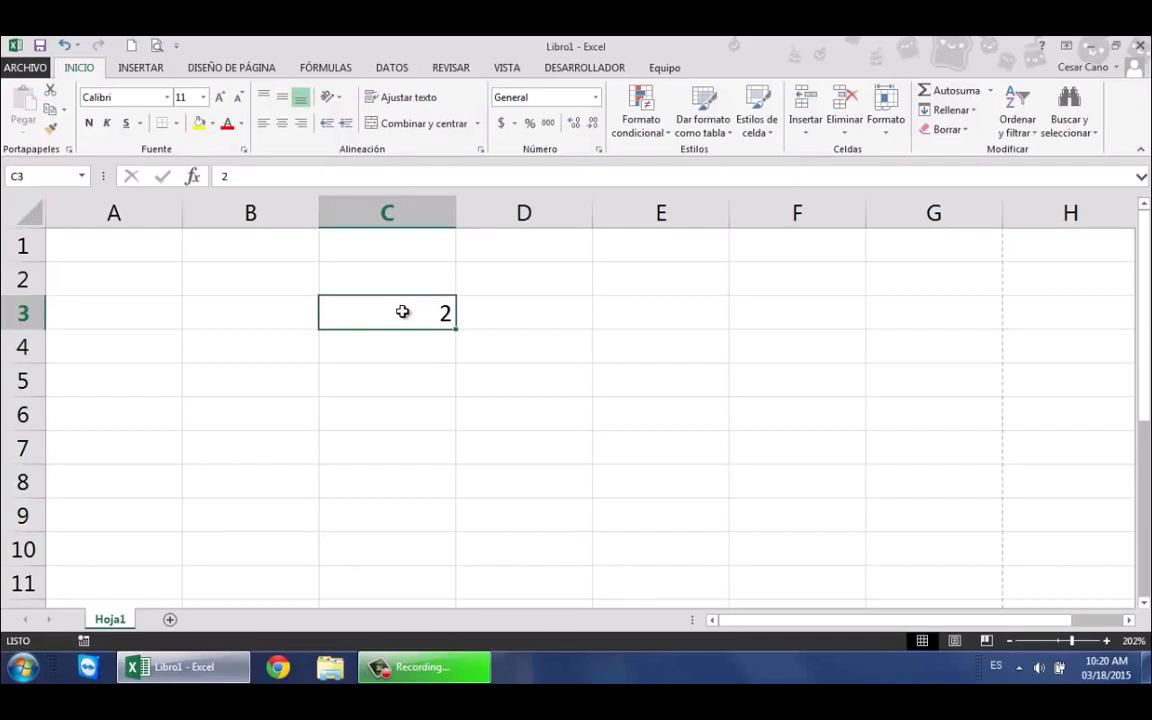
# Move the contents of cell C3 to cell D5
pyautogui.moveTo(402, 312); pyautogui.dragTo(571, 354)
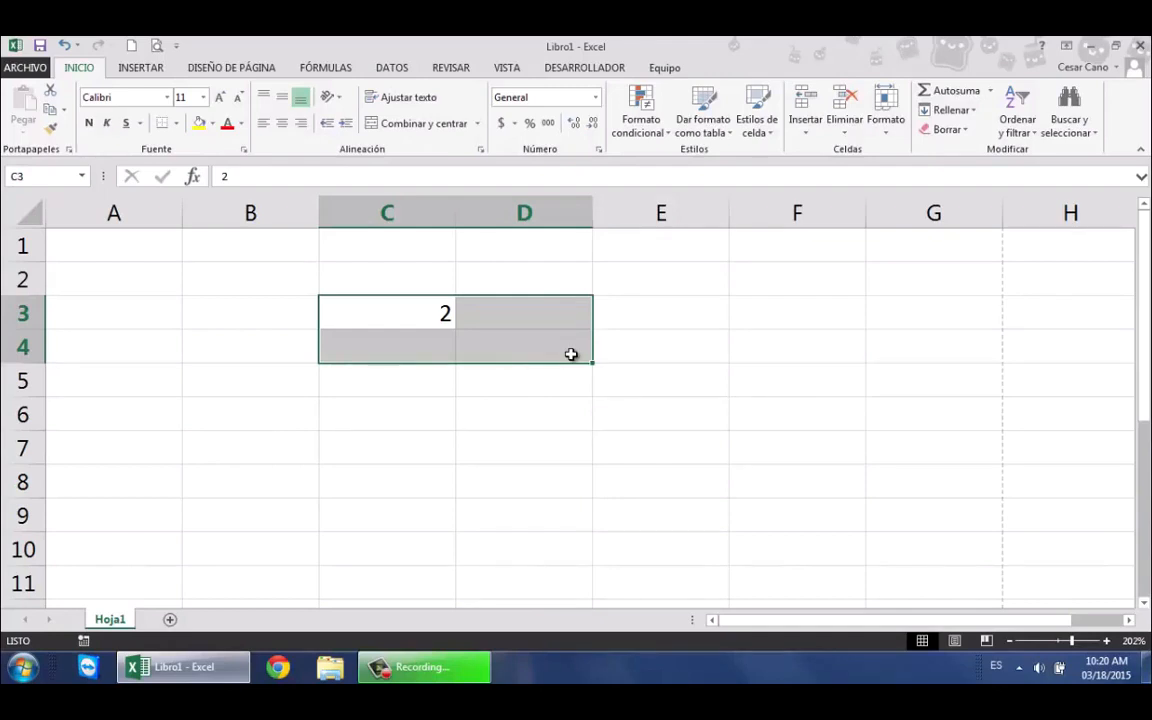
pyautogui.click(406, 314)
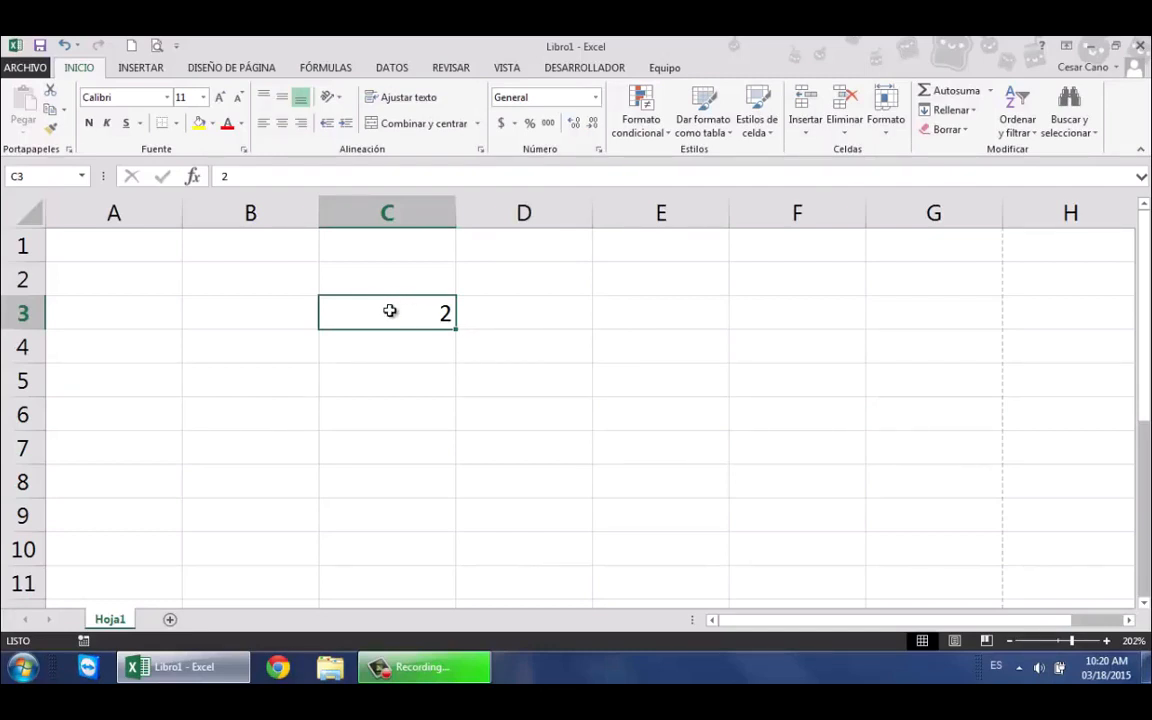
pyautogui.moveTo(443, 311); pyautogui.dragTo(396, 316)
pyautogui.moveTo(395, 300); pyautogui.dragTo(397, 303)
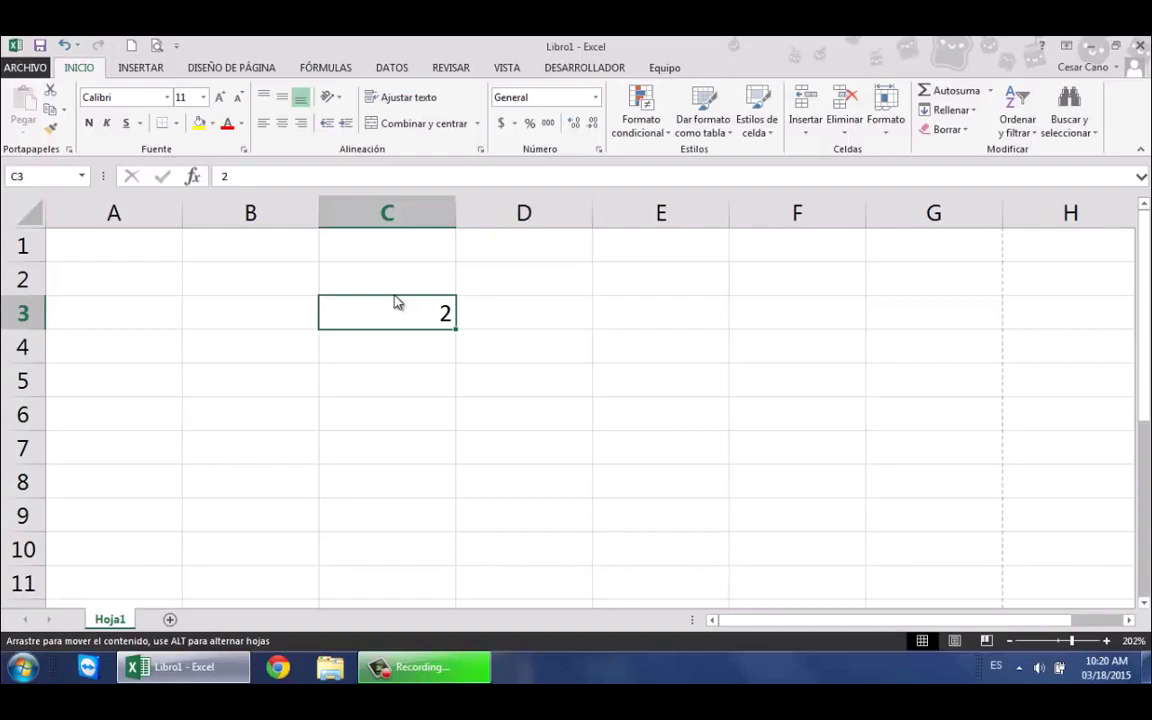
pyautogui.moveTo(397, 302); pyautogui.dragTo(502, 379)
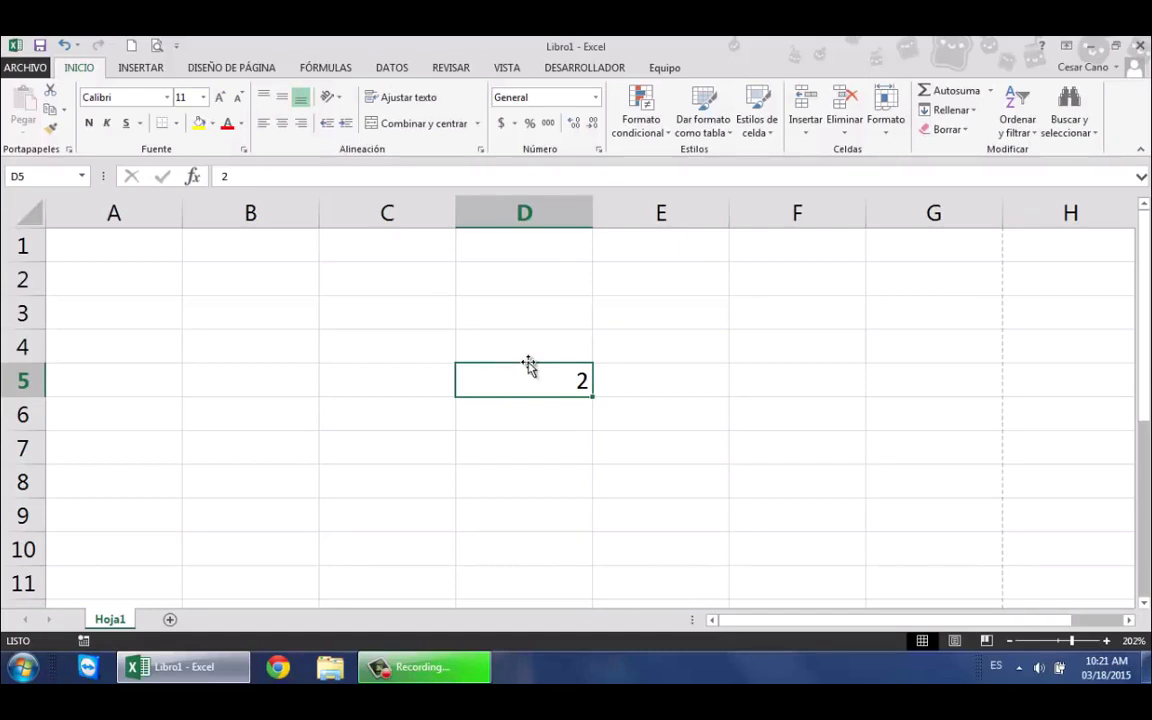
# Enter 4 in cell D6 and extend the D5:D6 number series down to D11
pyautogui.click(553, 414)
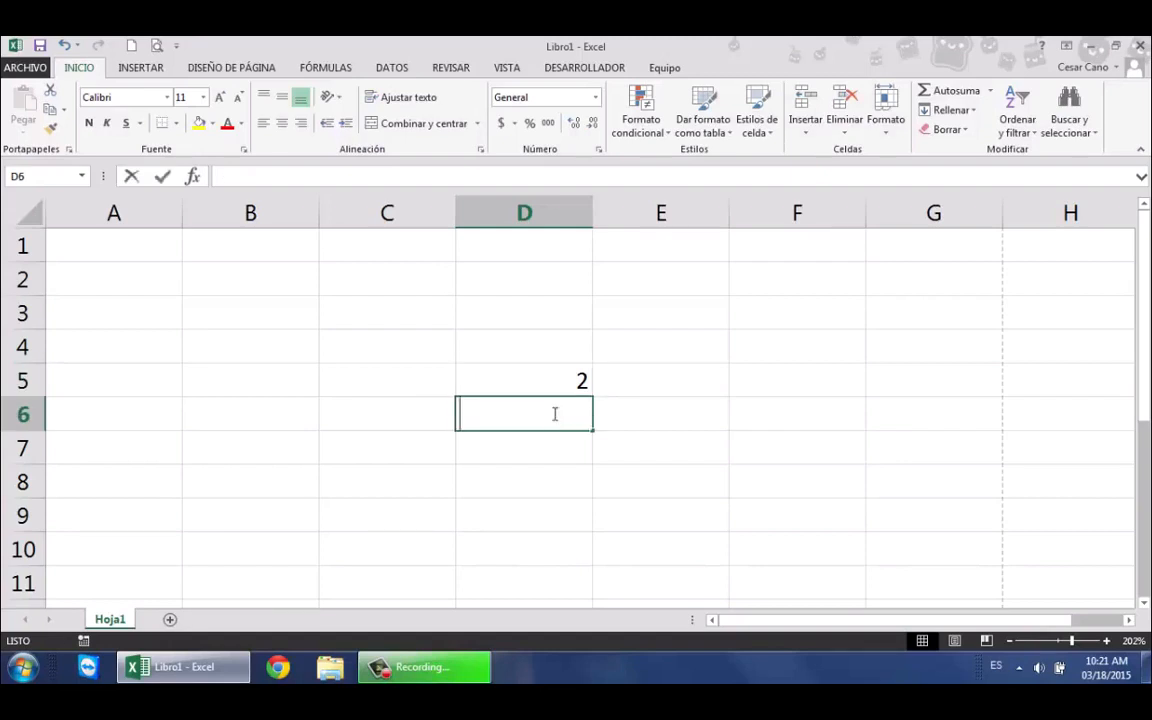
pyautogui.write('4')
pyautogui.press('Return')
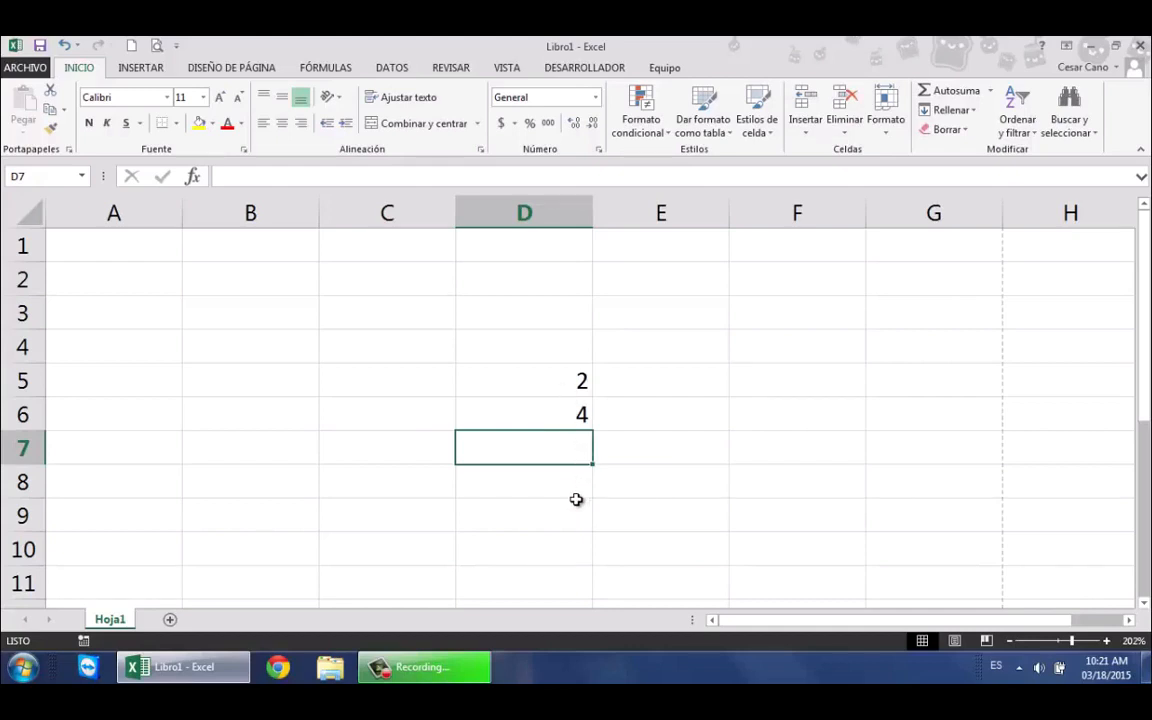
pyautogui.moveTo(571, 381); pyautogui.dragTo(578, 419)
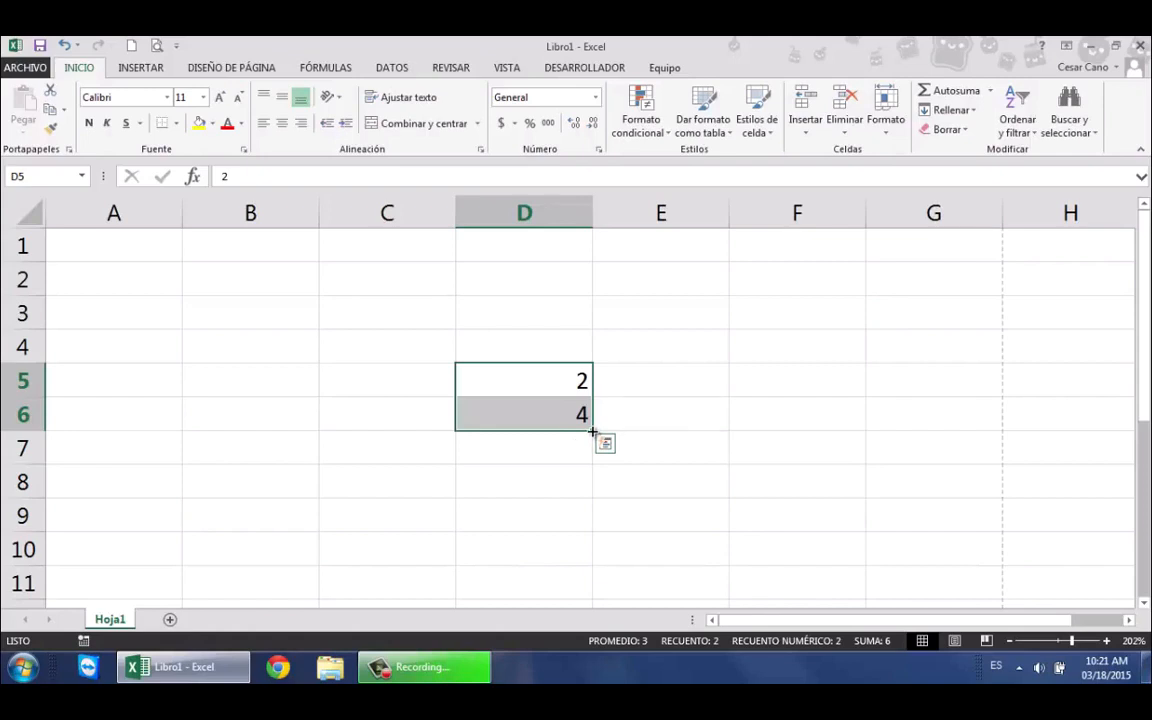
pyautogui.moveTo(592, 432); pyautogui.dragTo(592, 432)
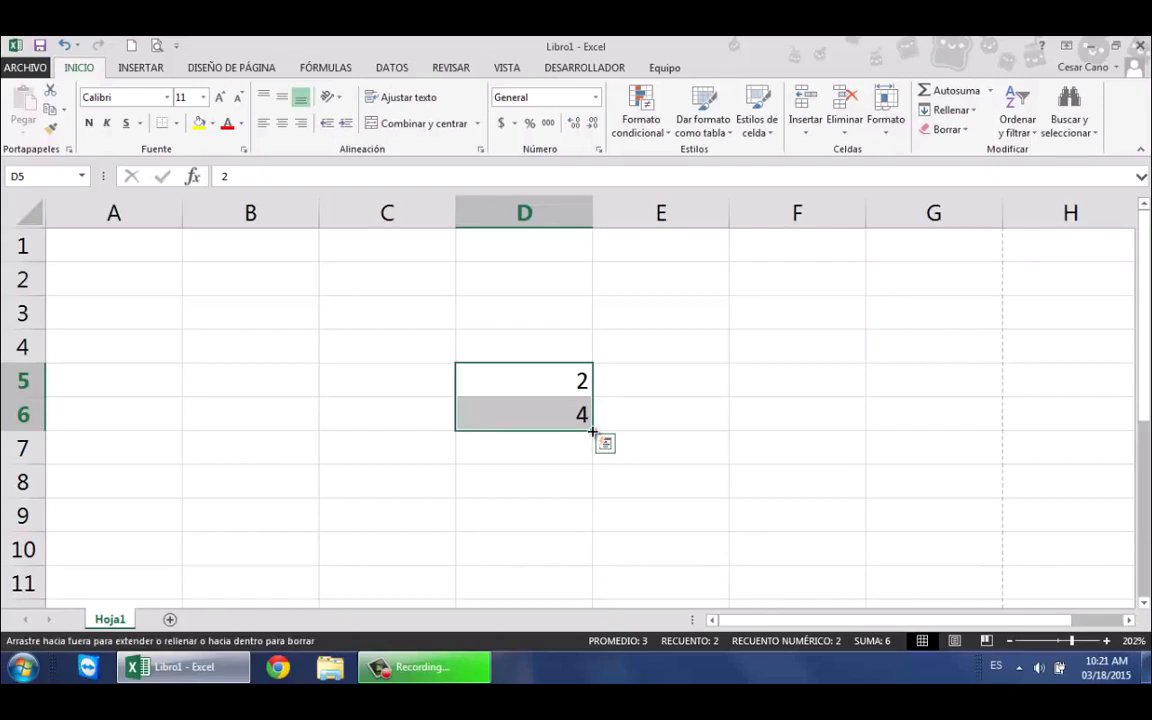
pyautogui.moveTo(592, 432); pyautogui.dragTo(584, 587)
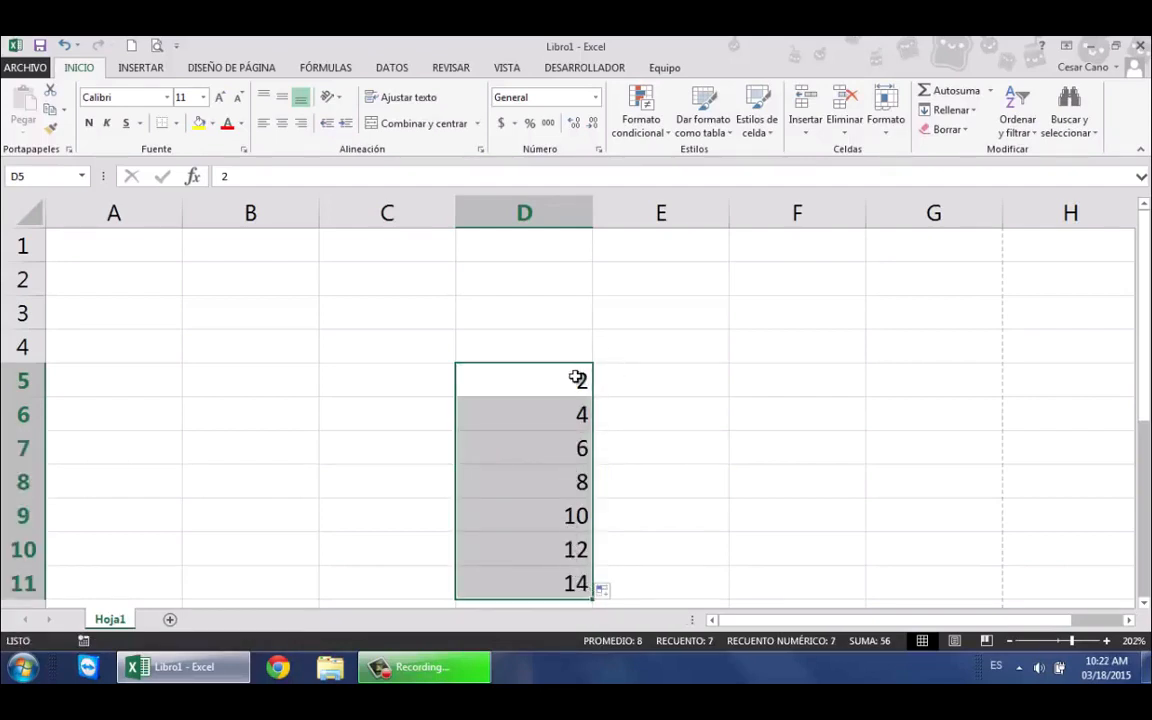
# Delete the number series in cells D5 to D11
pyautogui.click(577, 378)
pyautogui.moveTo(577, 378); pyautogui.dragTo(566, 581)
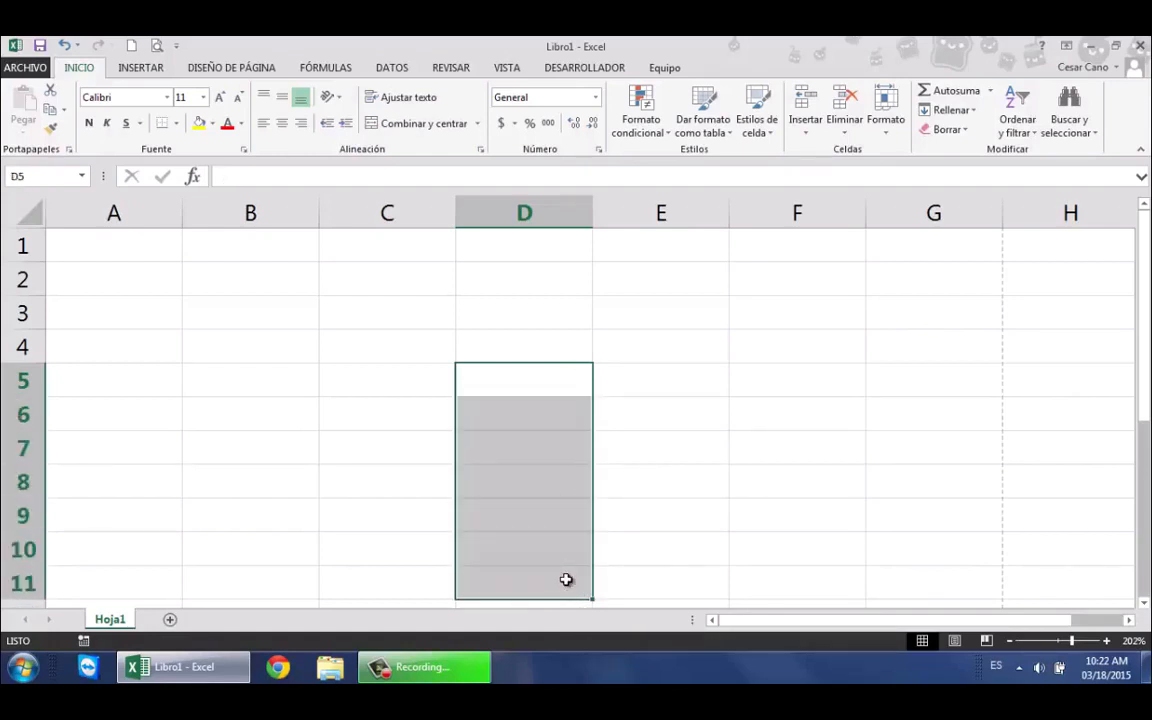
pyautogui.click(555, 376)
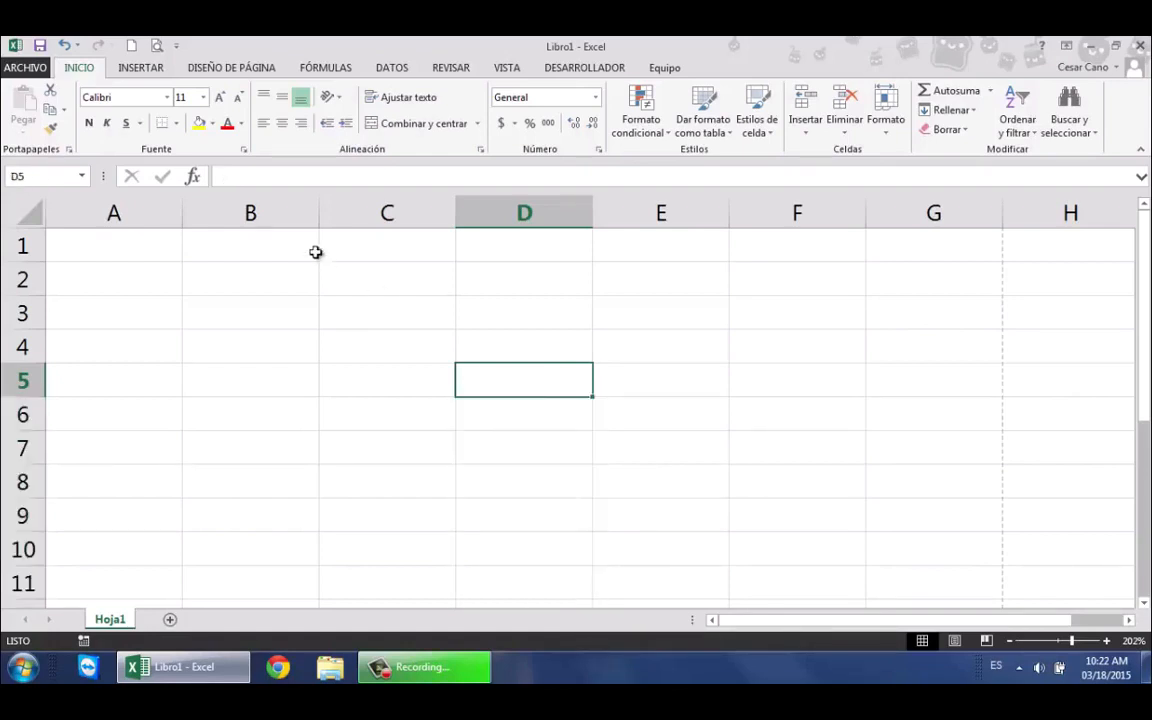
# Apply all borders to the cell range C3:D5
pyautogui.click(353, 314)
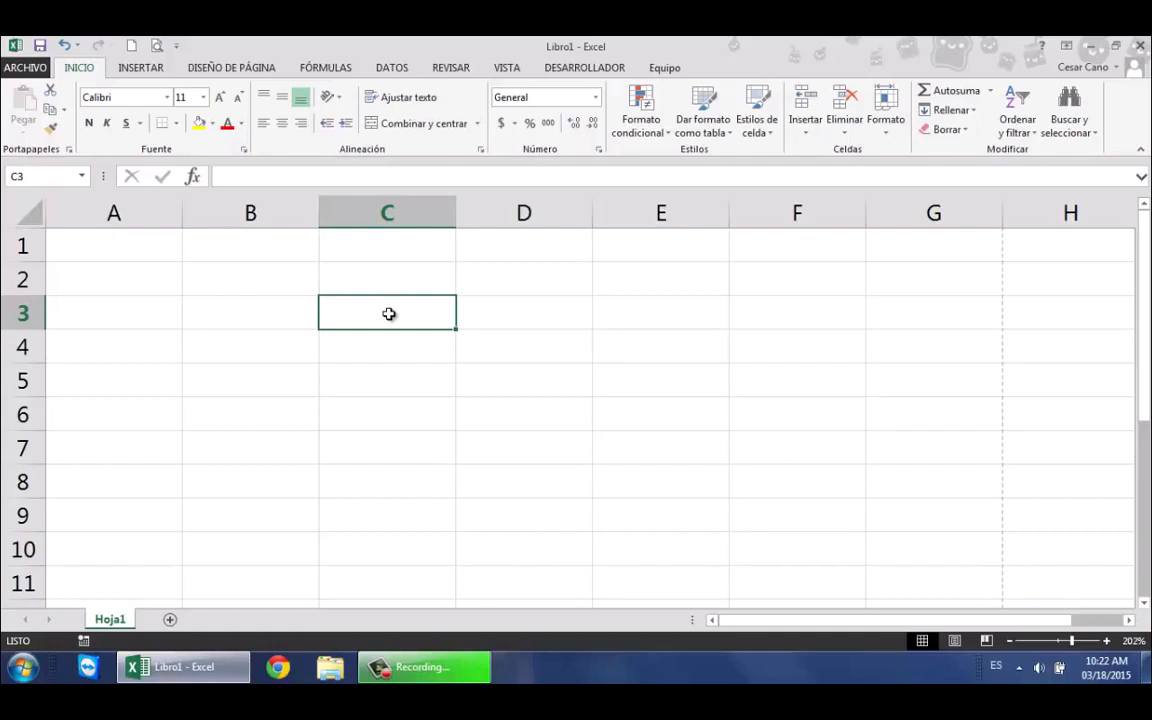
pyautogui.moveTo(388, 314); pyautogui.dragTo(486, 321)
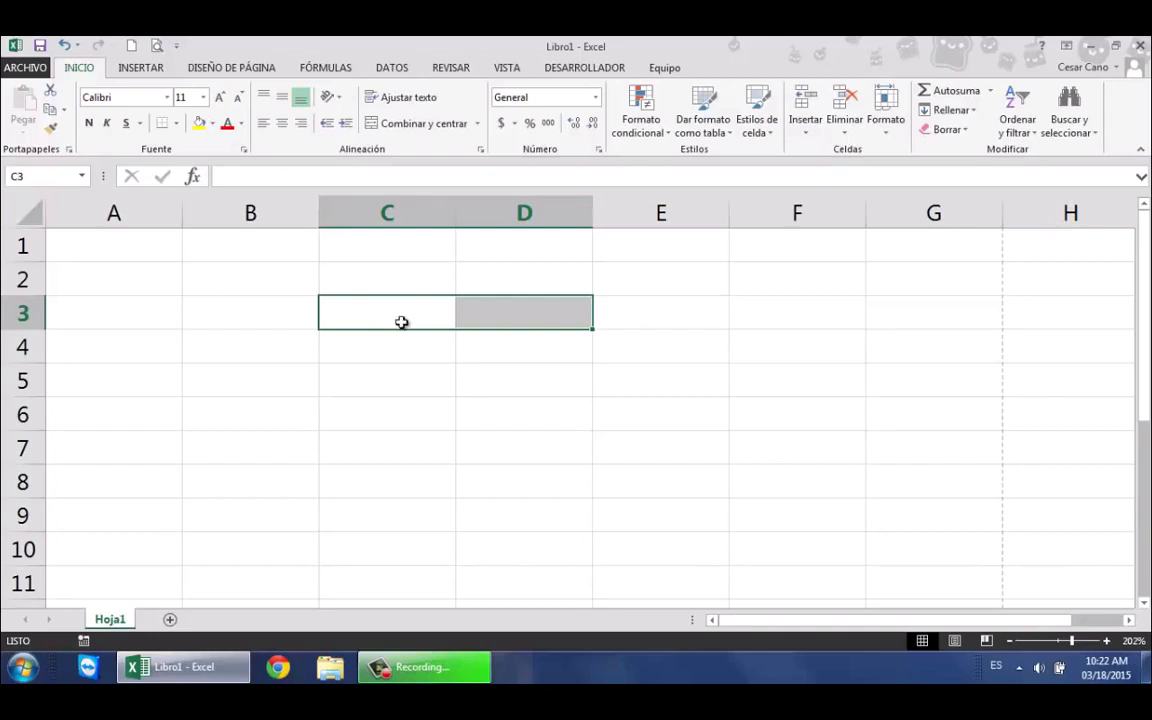
pyautogui.moveTo(401, 322); pyautogui.dragTo(495, 380)
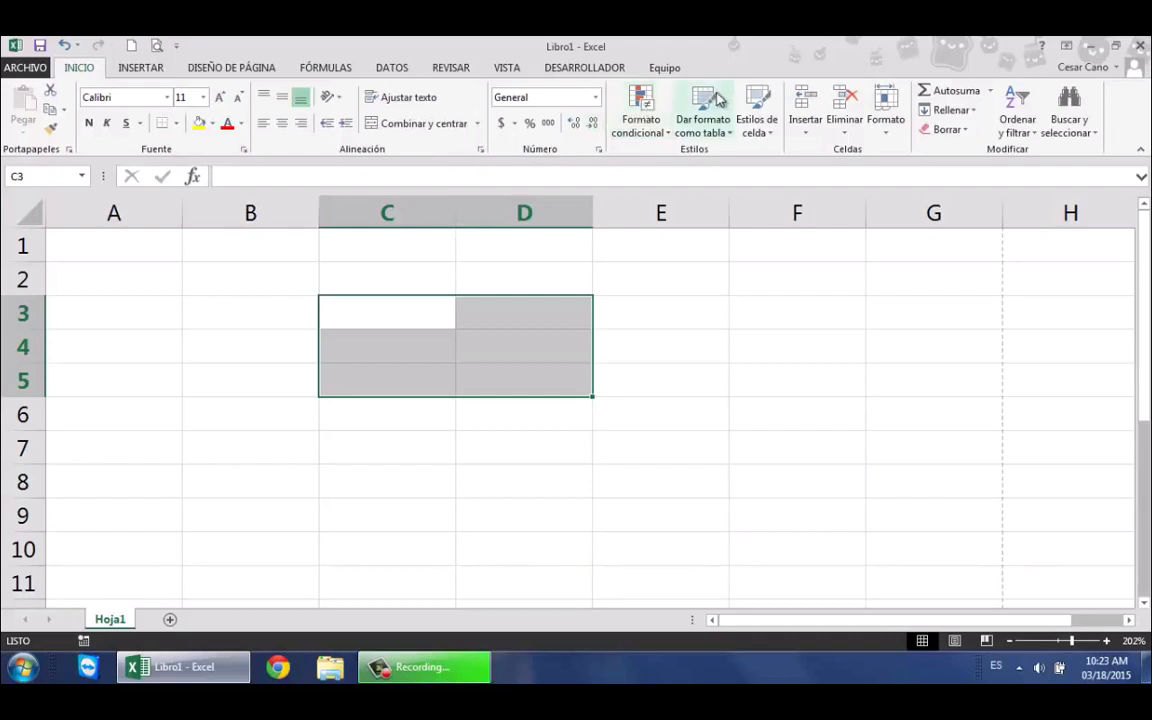
pyautogui.click(177, 124)
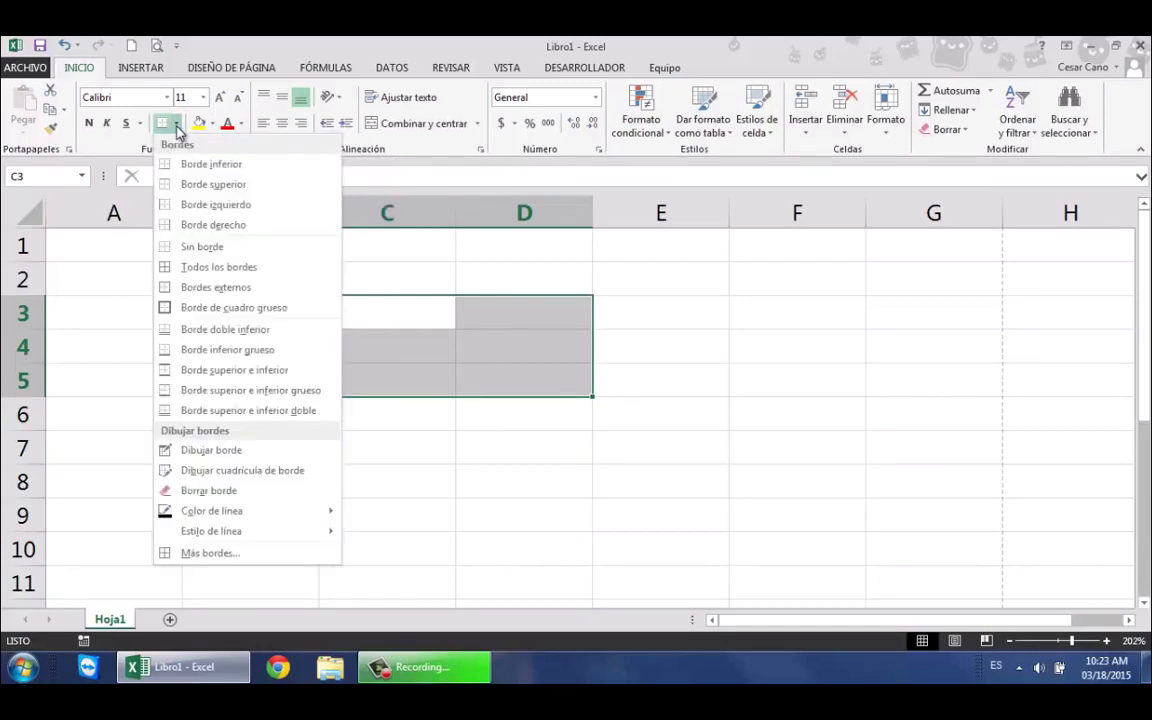
pyautogui.click(212, 125)
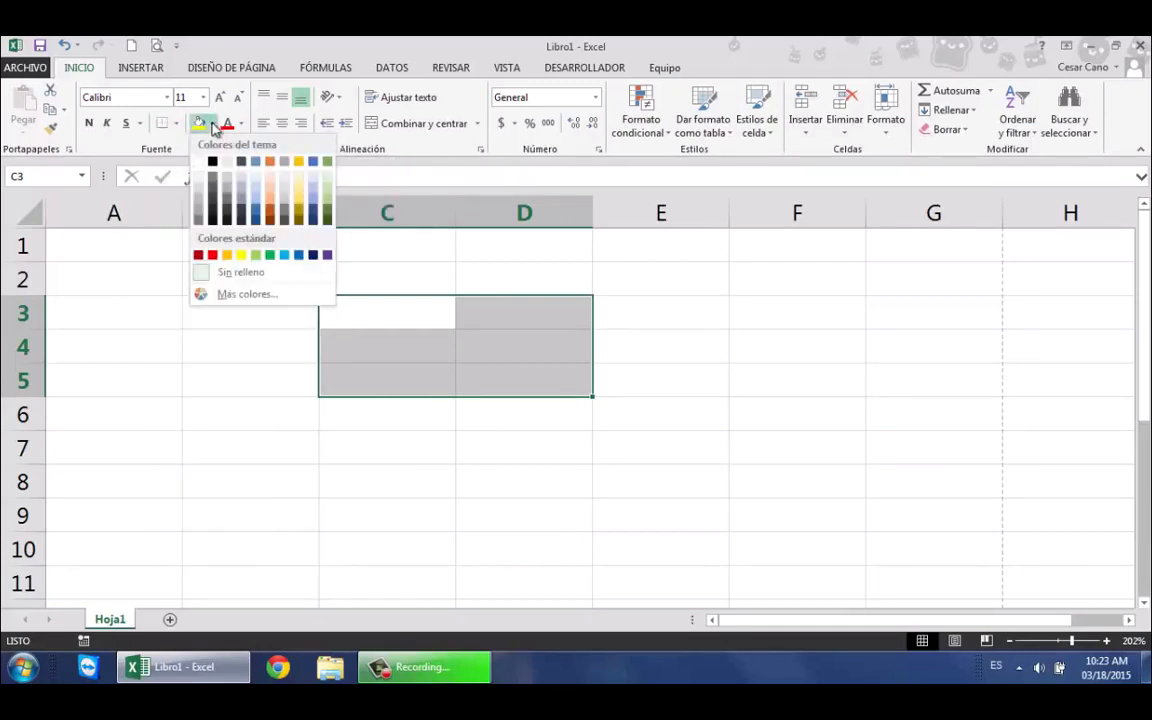
pyautogui.click(243, 126)
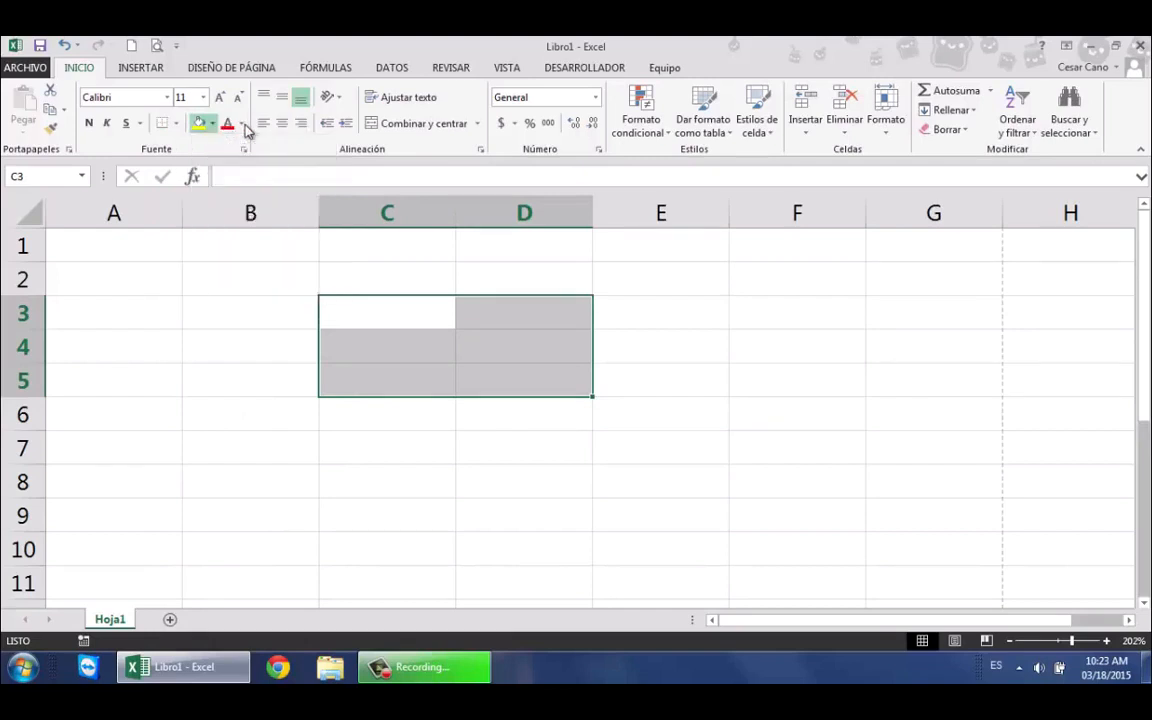
pyautogui.click(177, 125)
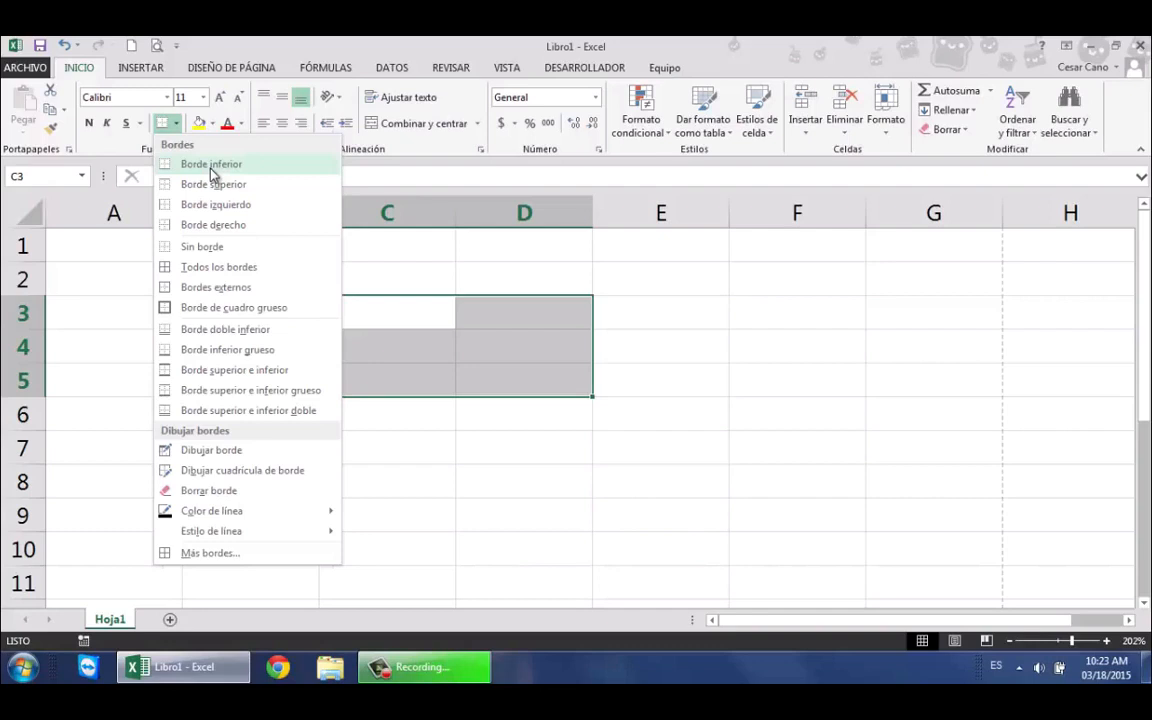
pyautogui.click(226, 270)
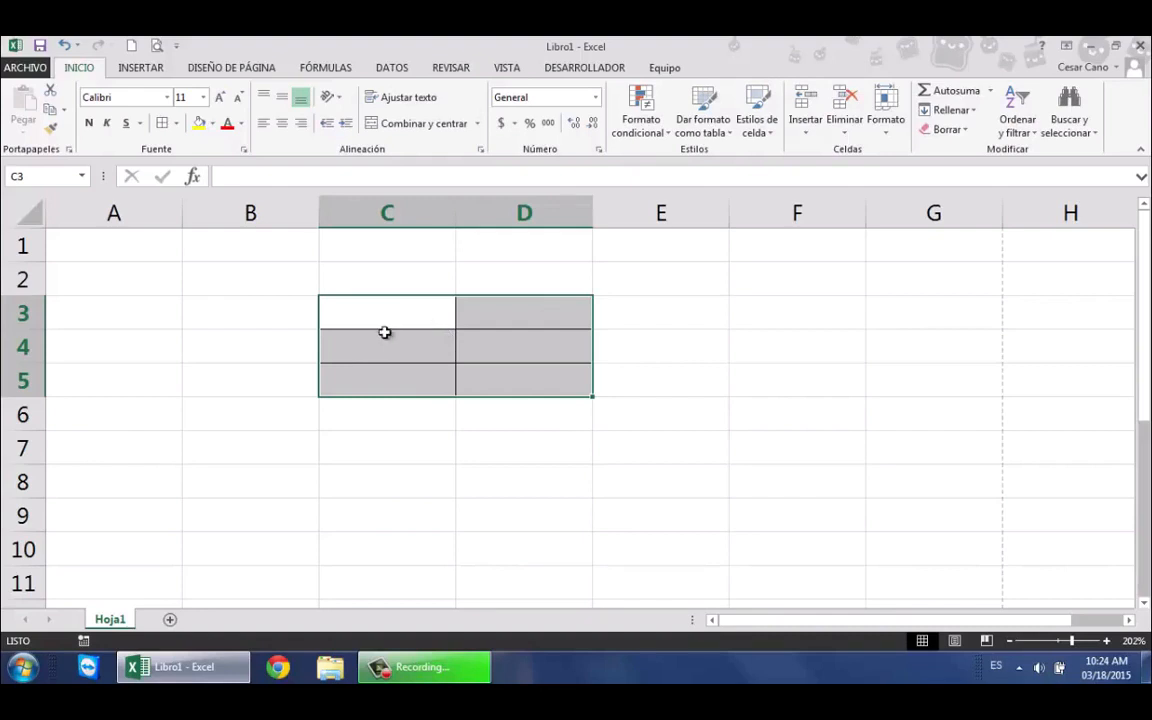
# Check the bordered table in the print preview, return to the sheet and select cell C3
pyautogui.click(25, 67)
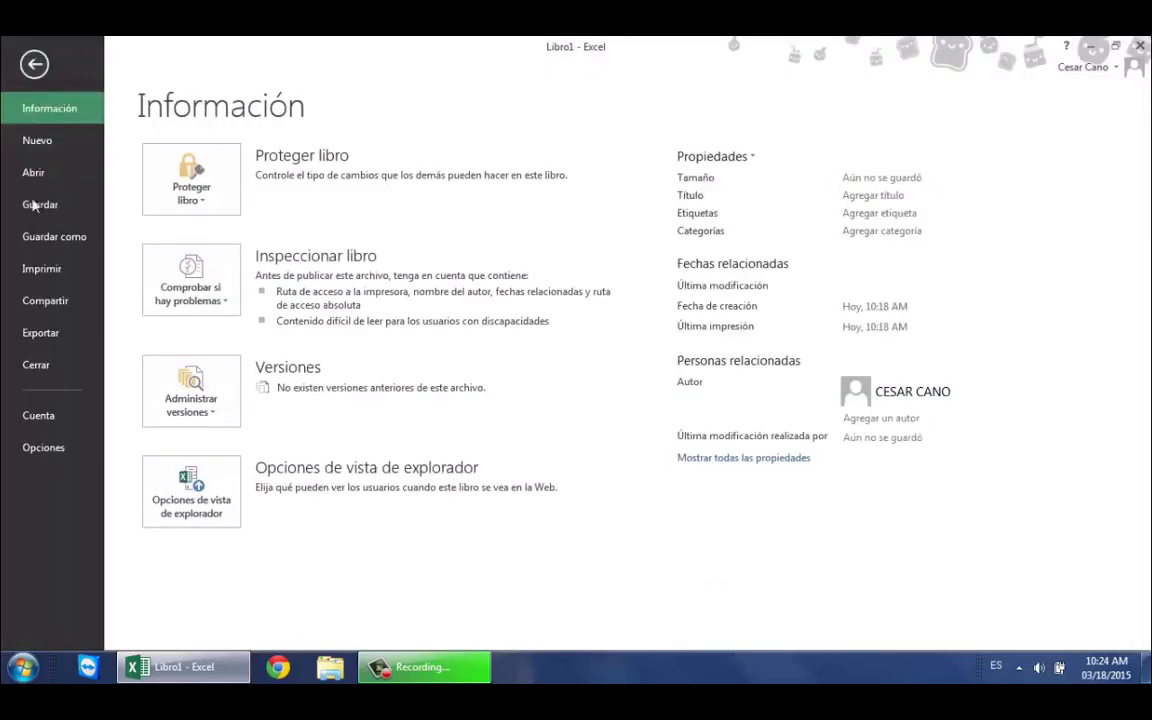
pyautogui.click(42, 268)
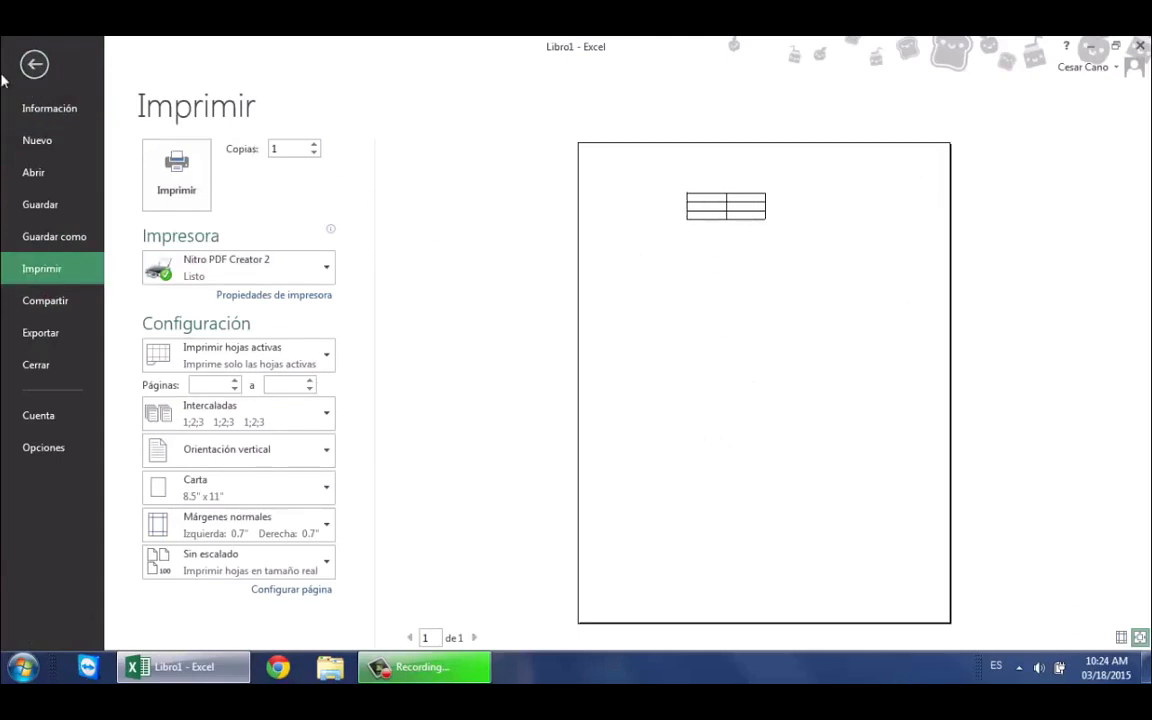
pyautogui.click(34, 65)
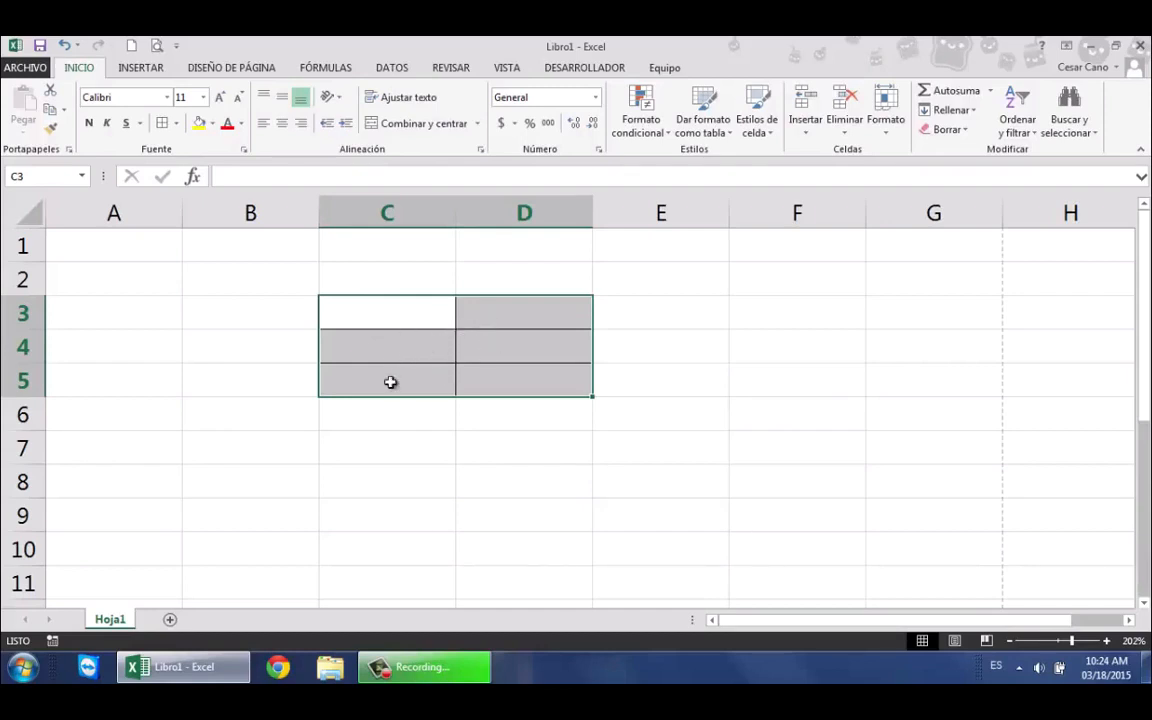
pyautogui.click(396, 310)
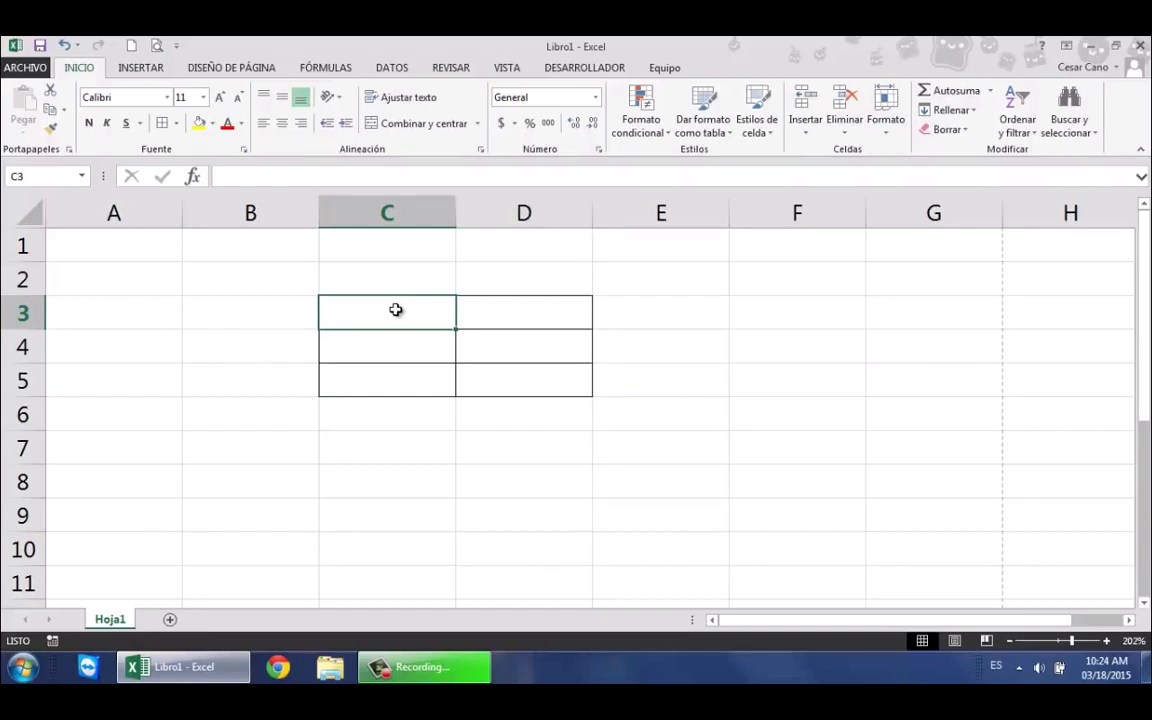
# Select the cell range C3:D5 and bring up its border formatting options, looking over the alignment and font settings as well
pyautogui.moveTo(396, 310); pyautogui.dragTo(518, 368)
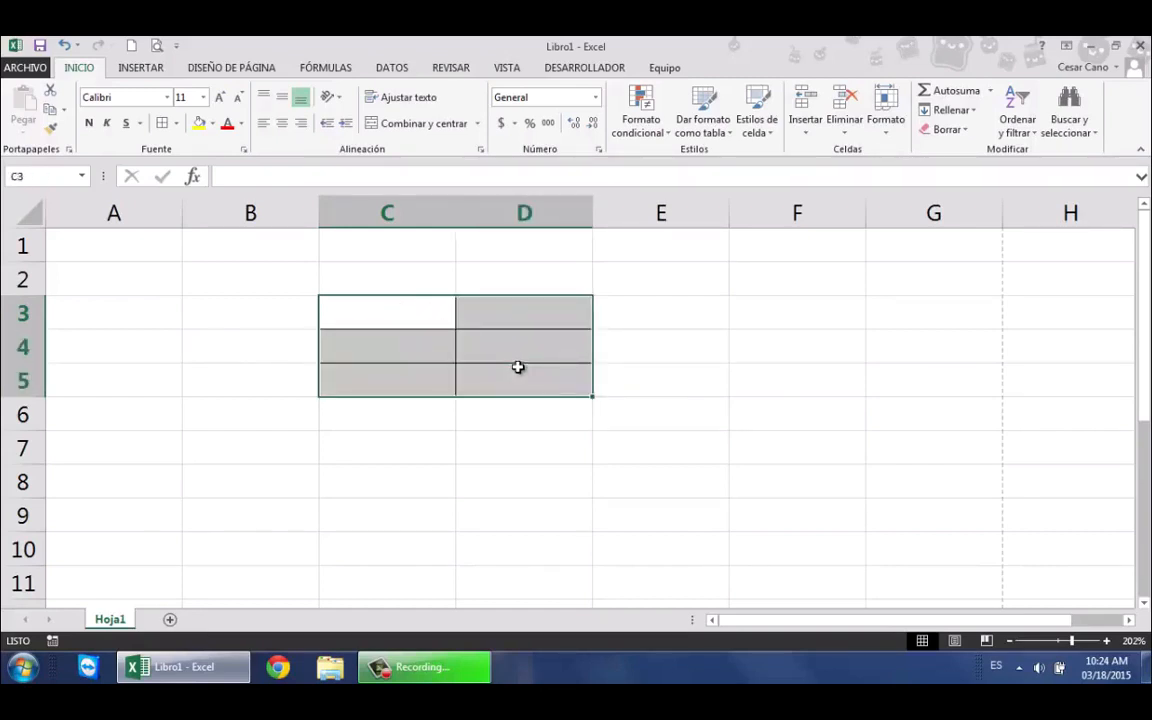
pyautogui.rightClick(428, 324)
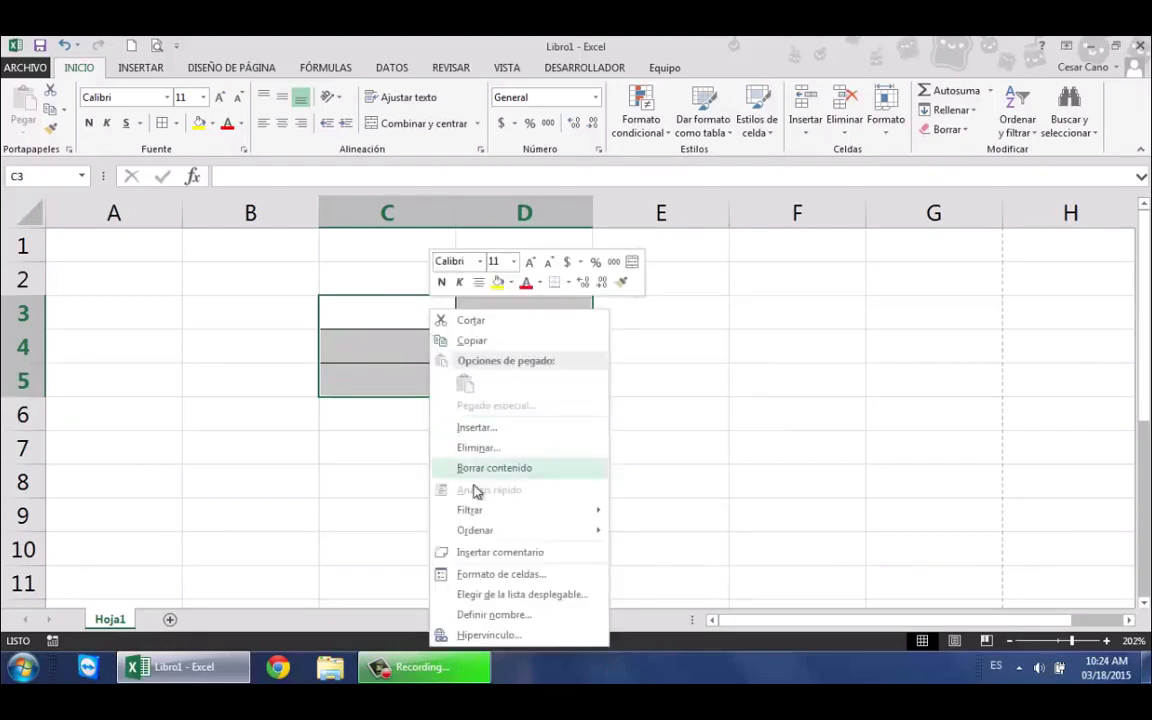
pyautogui.click(506, 578)
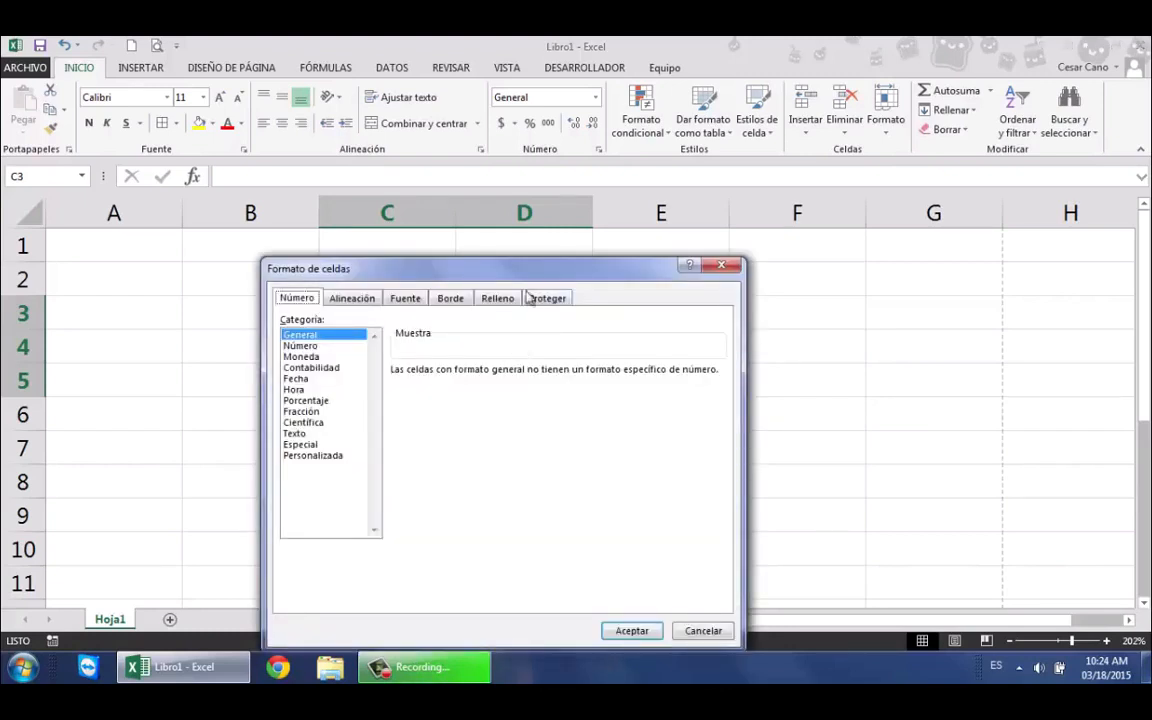
pyautogui.click(721, 265)
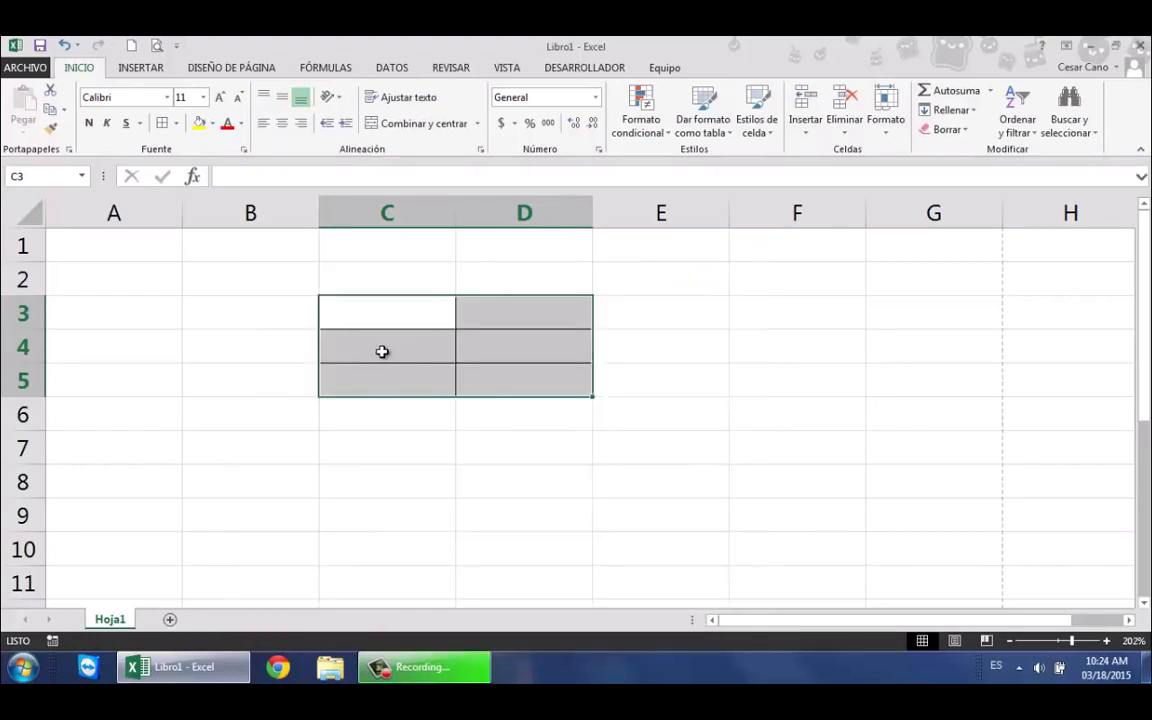
pyautogui.rightClick(415, 312)
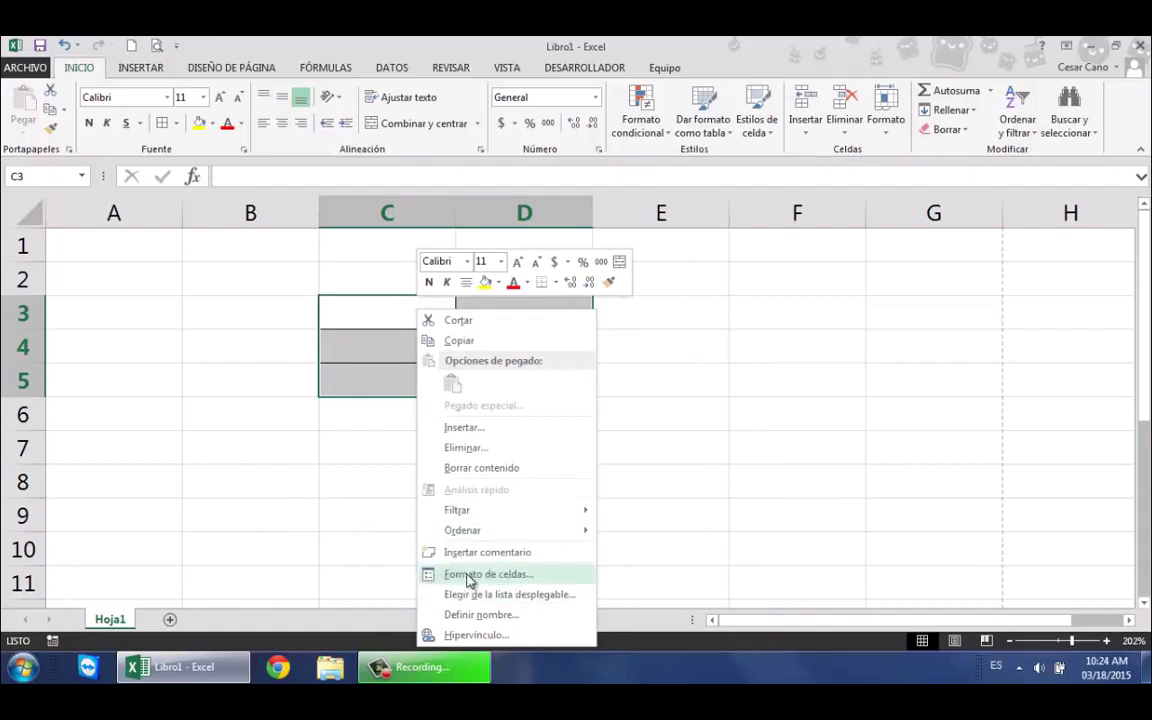
pyautogui.click(470, 578)
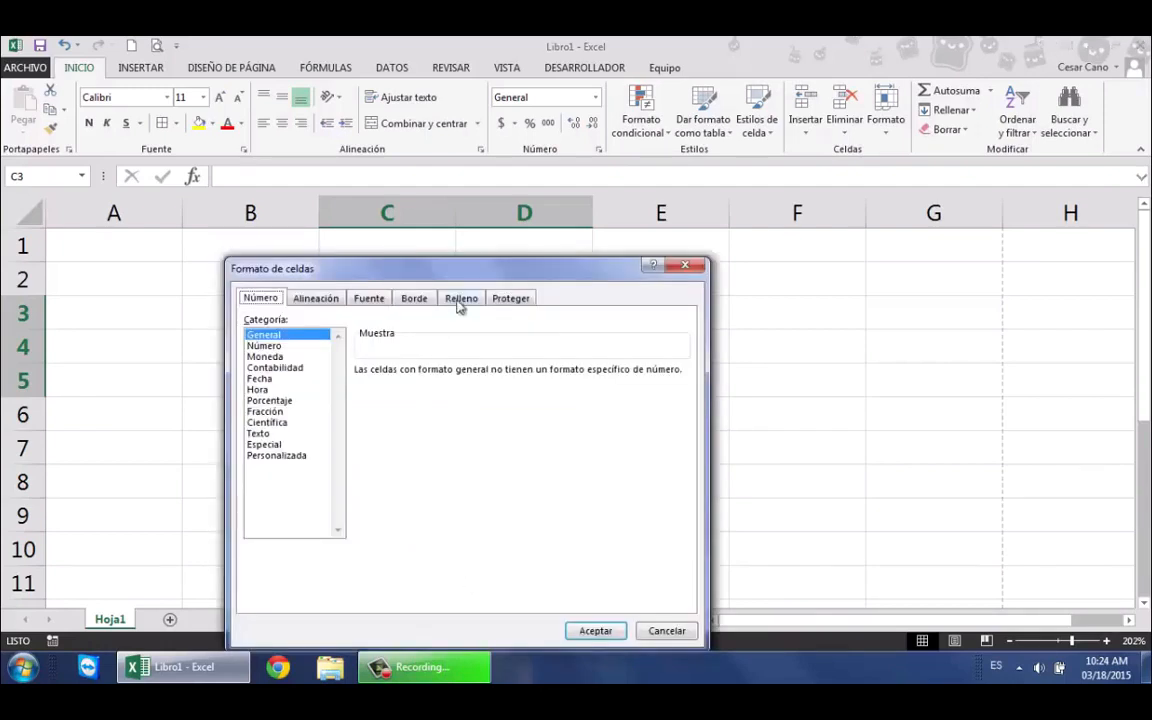
pyautogui.moveTo(481, 264); pyautogui.dragTo(543, 155)
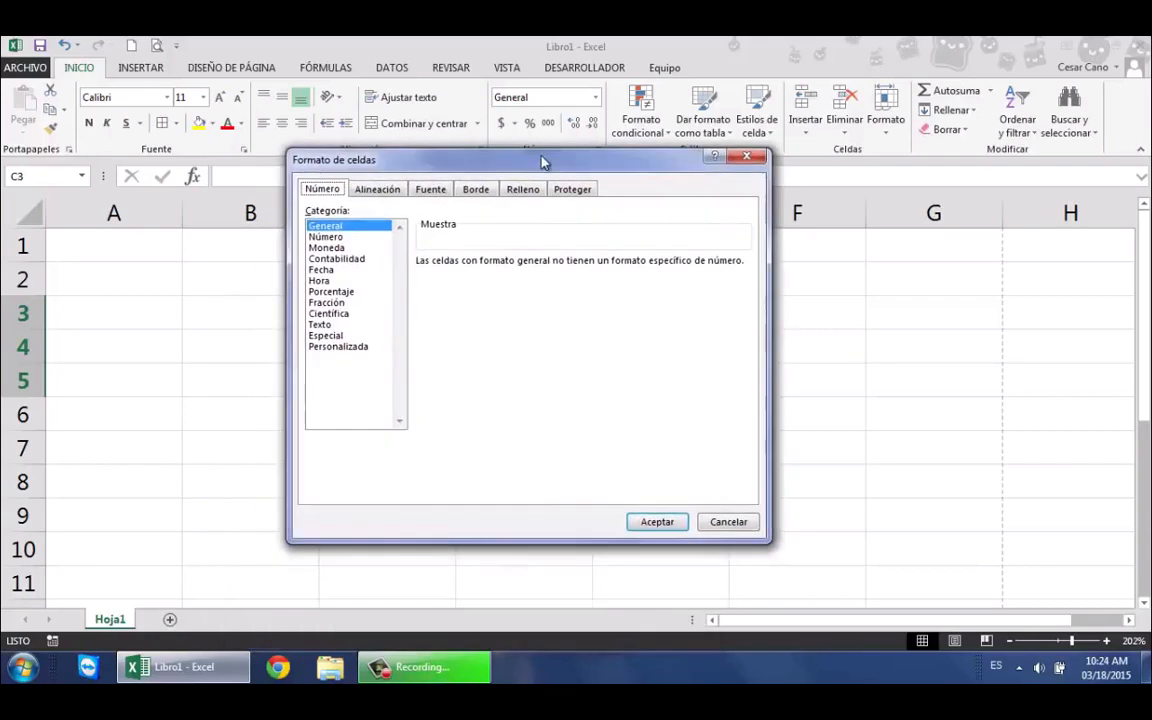
pyautogui.click(384, 189)
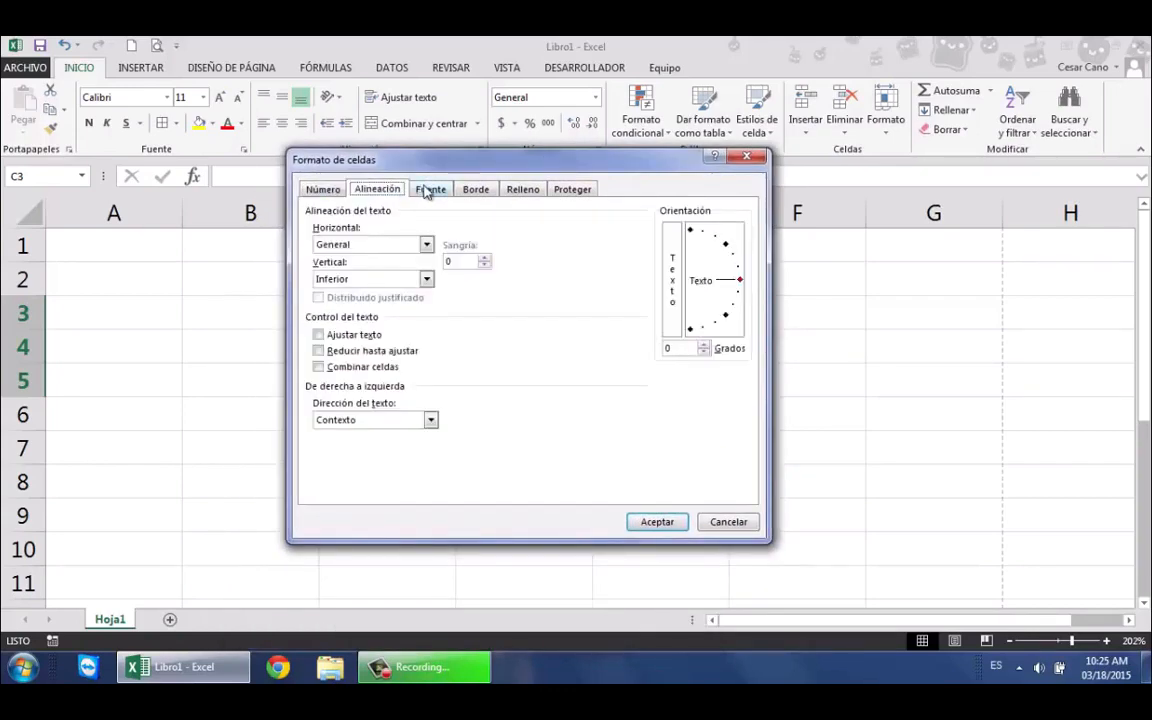
pyautogui.click(430, 190)
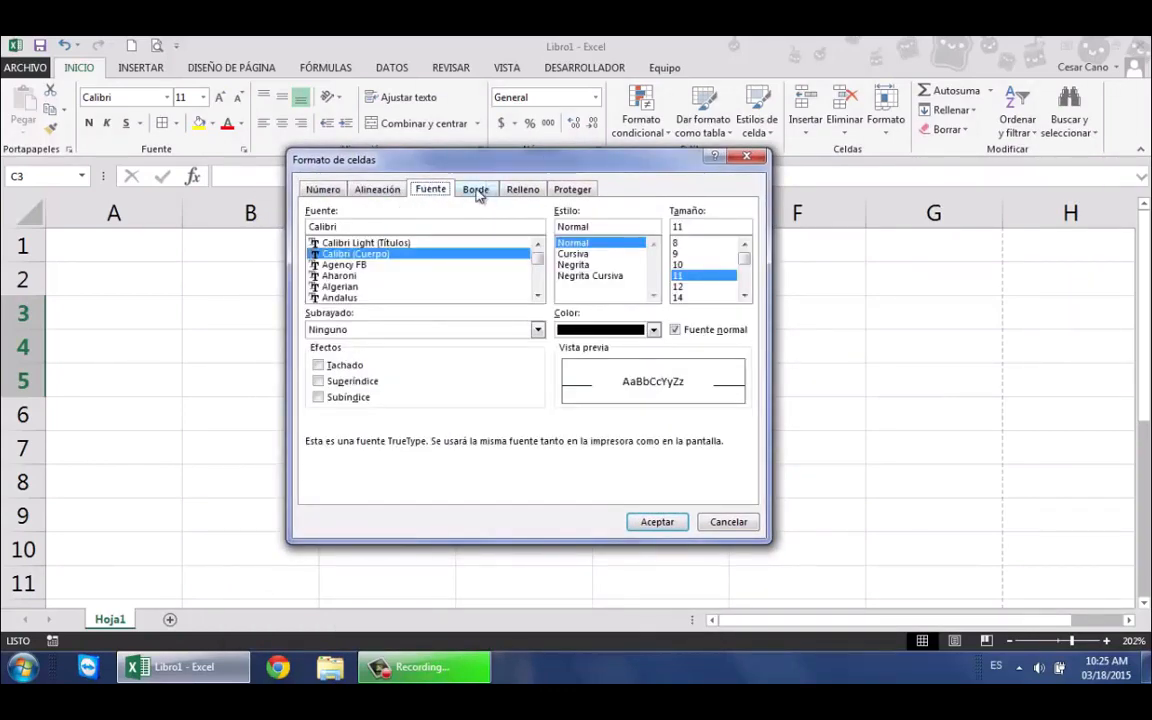
pyautogui.click(475, 189)
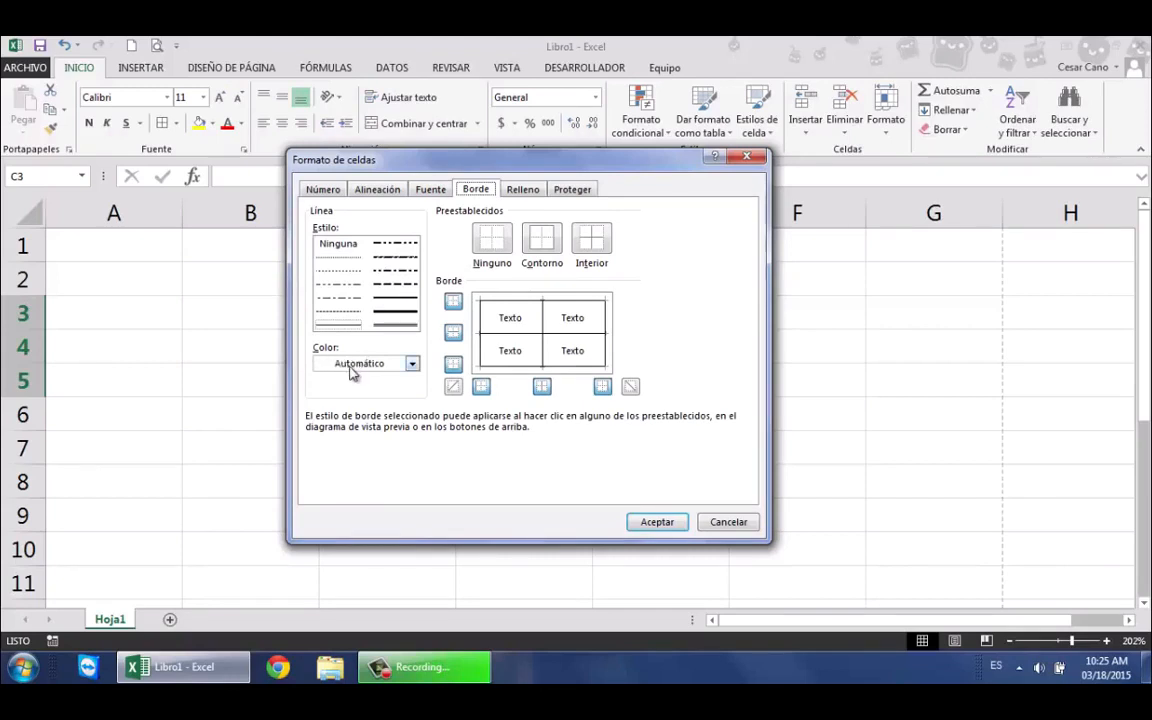
# Recolour all outer and inner borders of the C3:D5 table dark orange and check them on the sheet
pyautogui.click(411, 365)
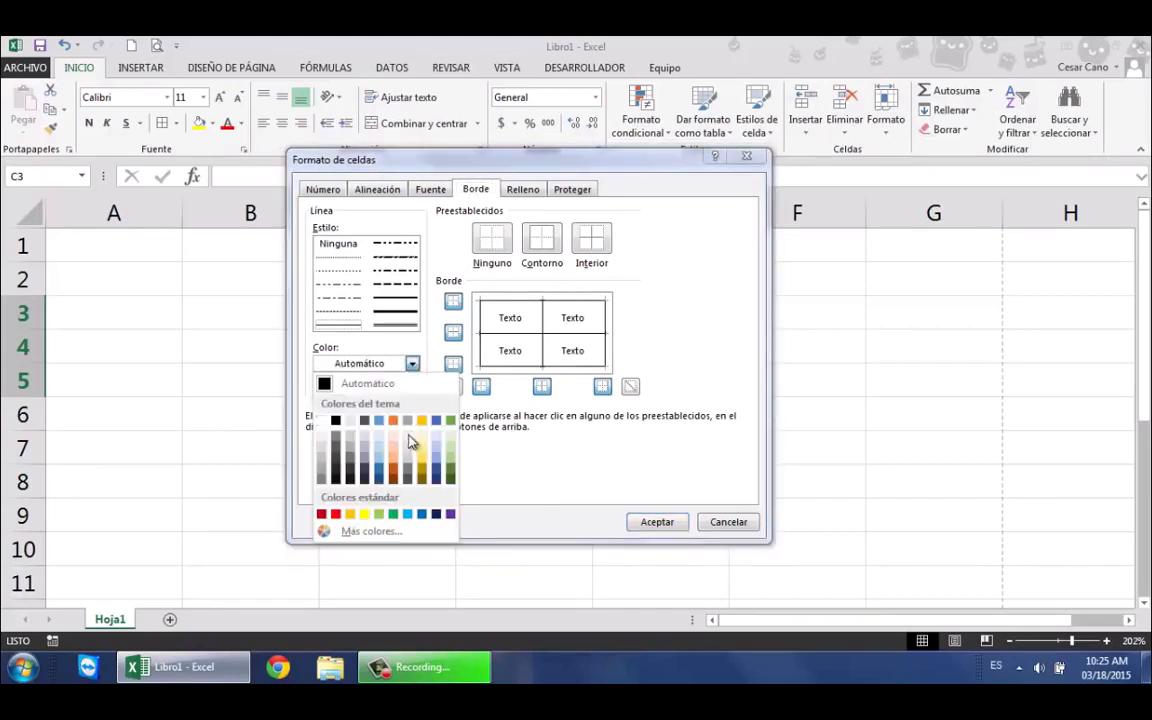
pyautogui.click(393, 472)
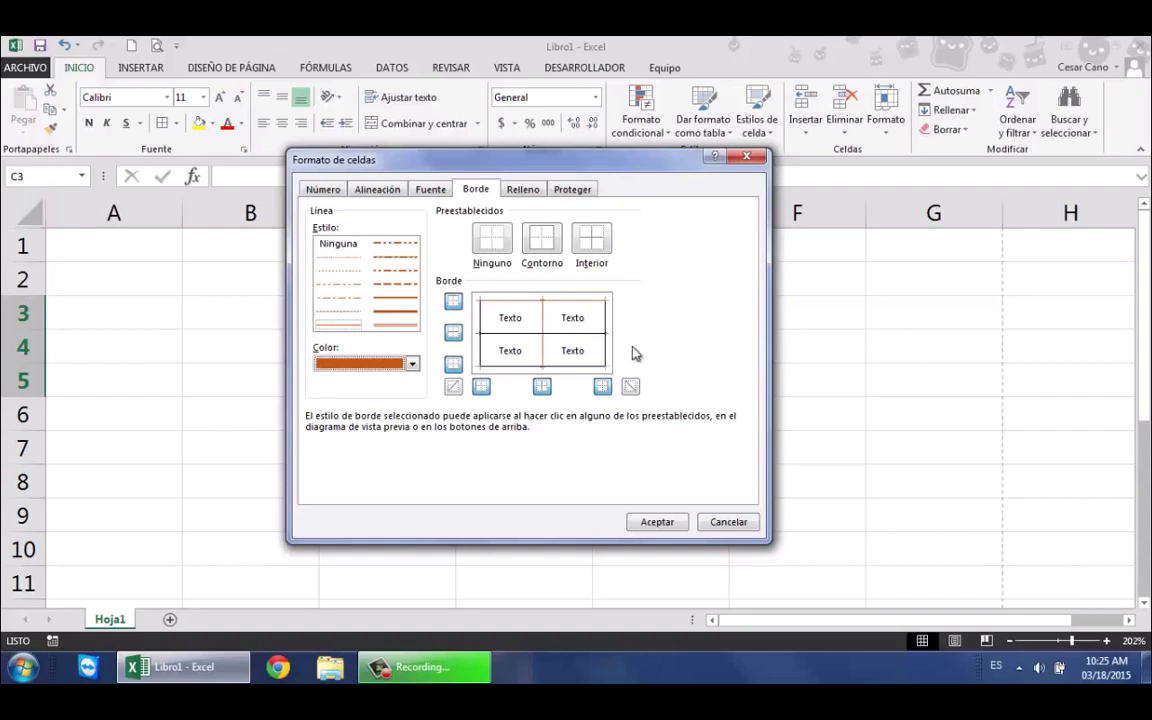
pyautogui.click(454, 334)
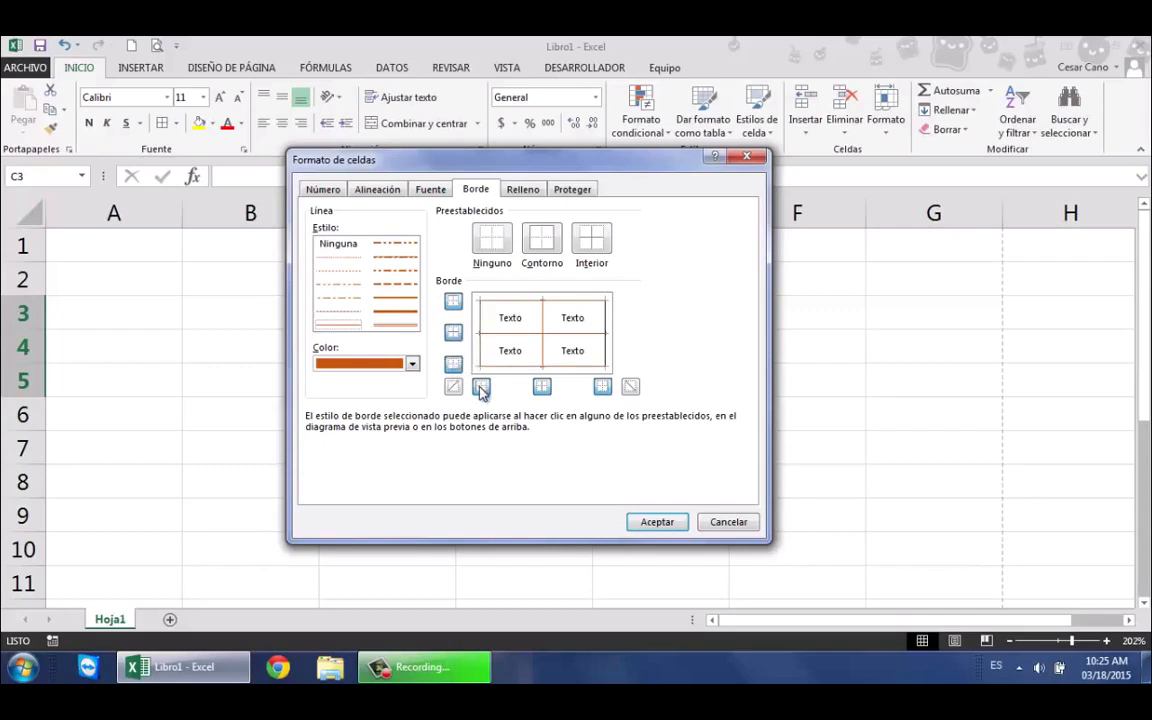
pyautogui.click(543, 389)
pyautogui.click(656, 522)
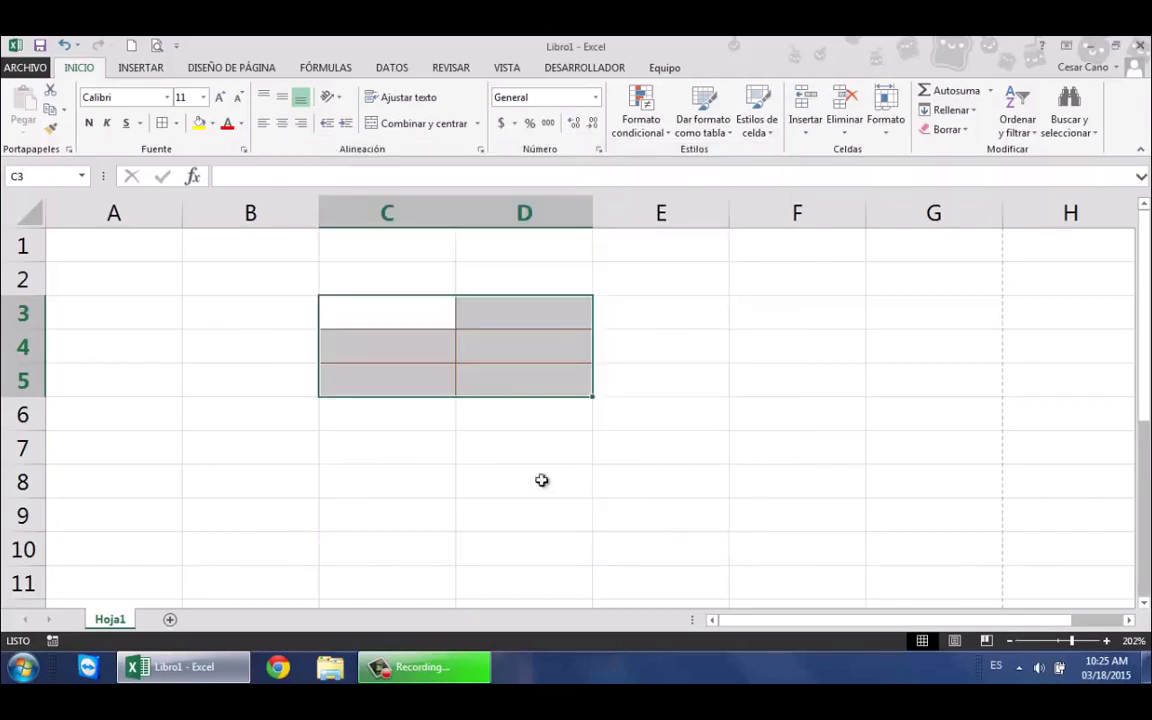
pyautogui.click(385, 407)
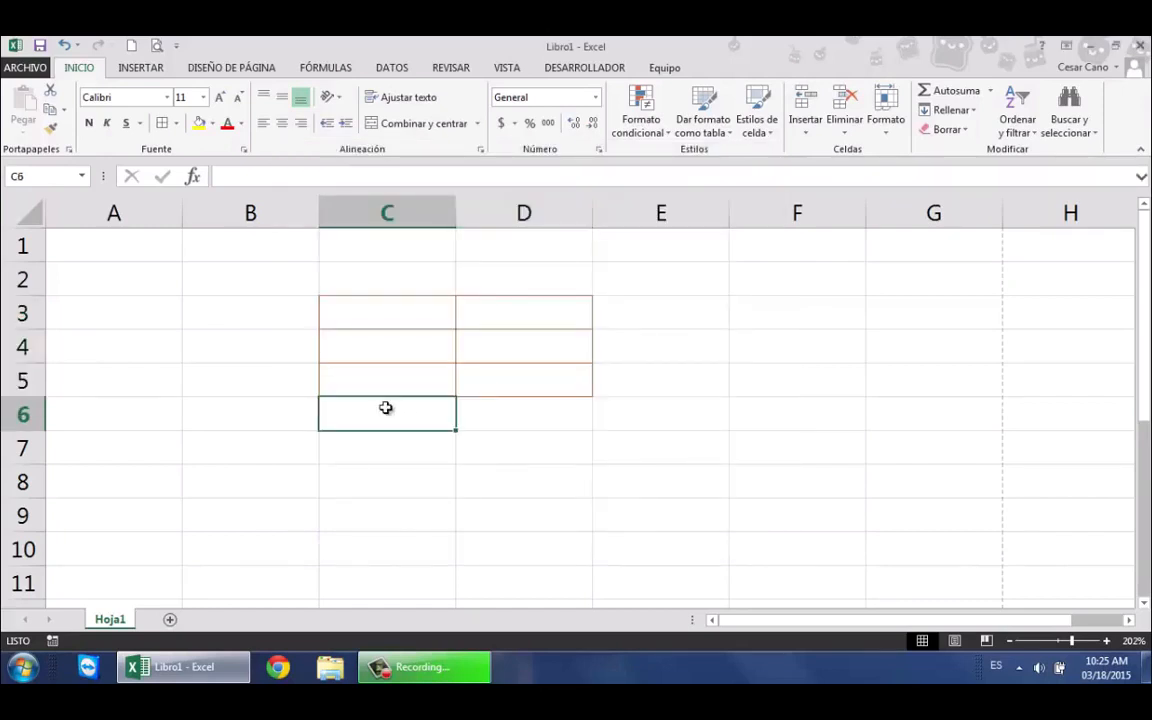
pyautogui.click(516, 414)
# Enter the heading Variables in cell C3
pyautogui.click(376, 311)
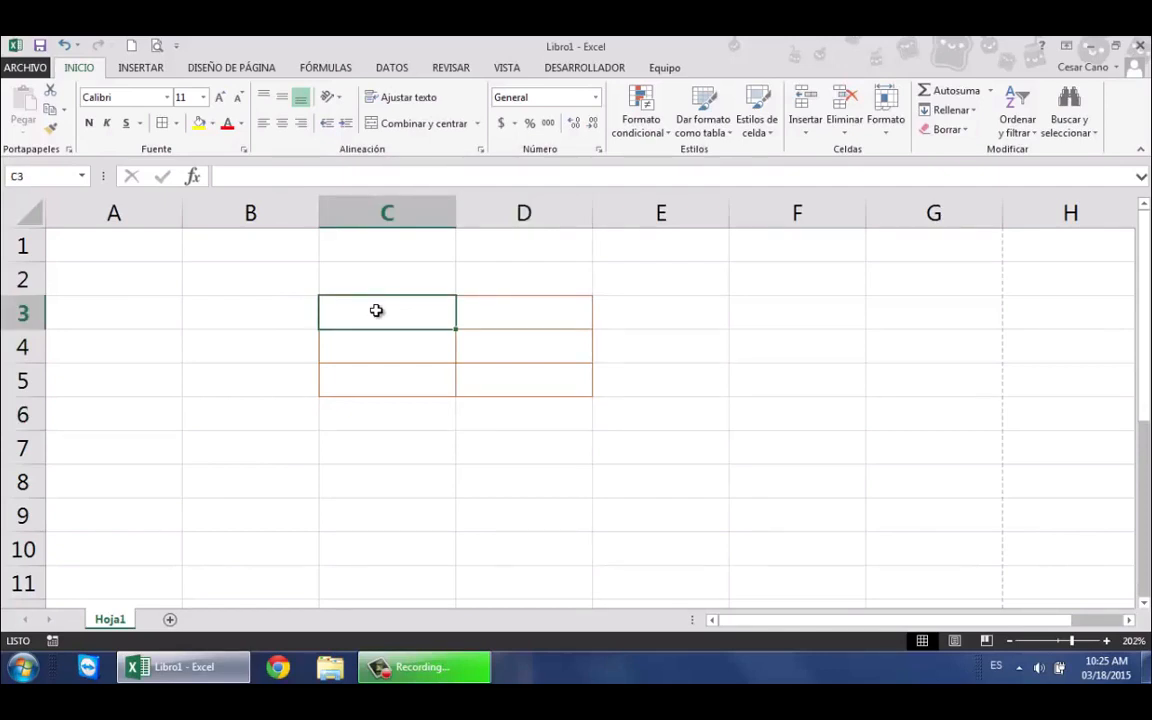
pyautogui.write('Vari')
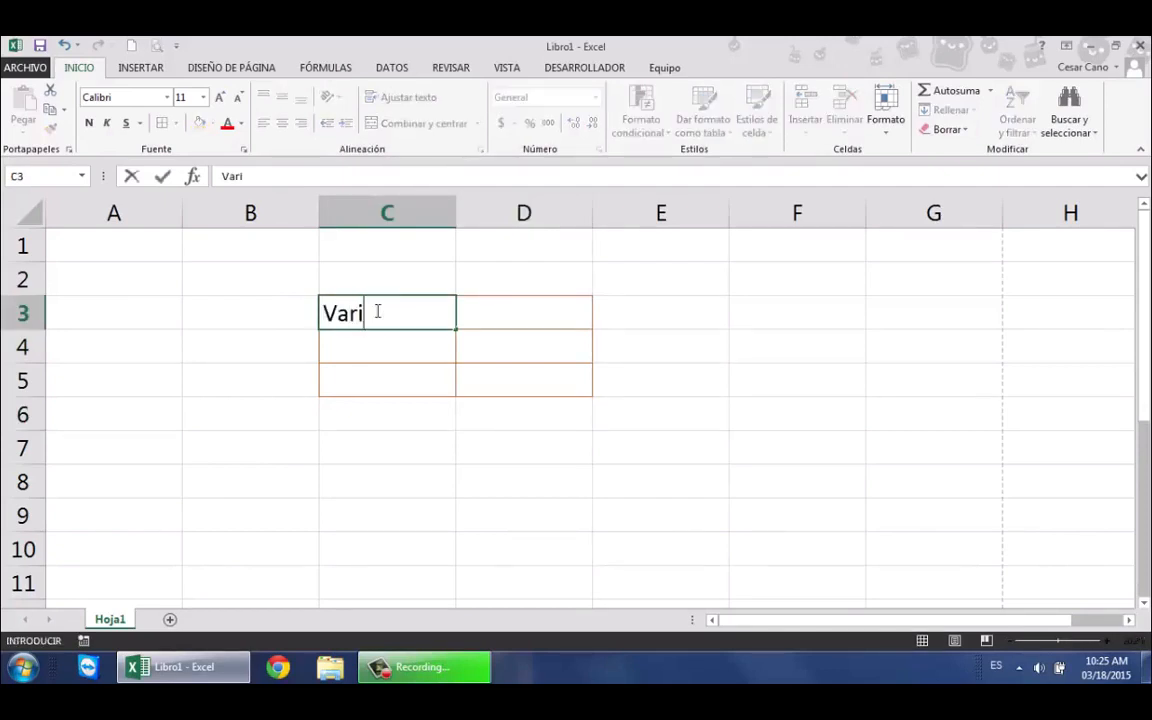
pyautogui.write('ables')
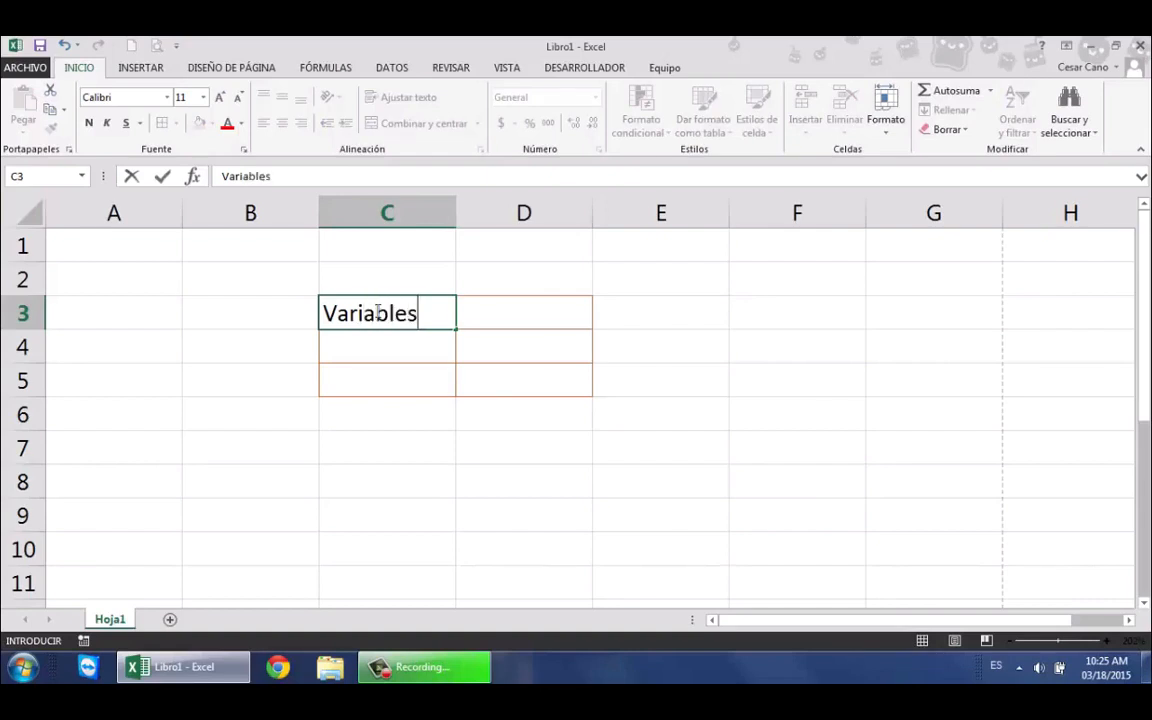
# Fill the table with 3 in C4, 5 in D4, 10 in C5 and 4 in D5
pyautogui.click(368, 342)
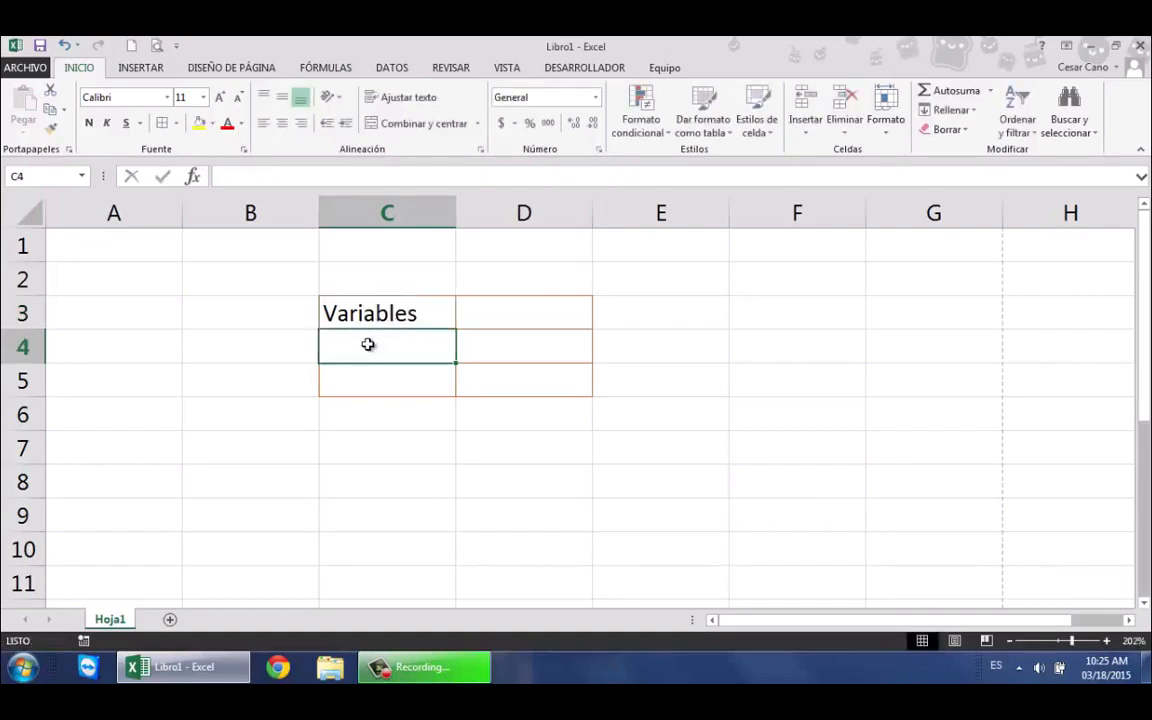
pyautogui.write('3')
pyautogui.click(473, 346)
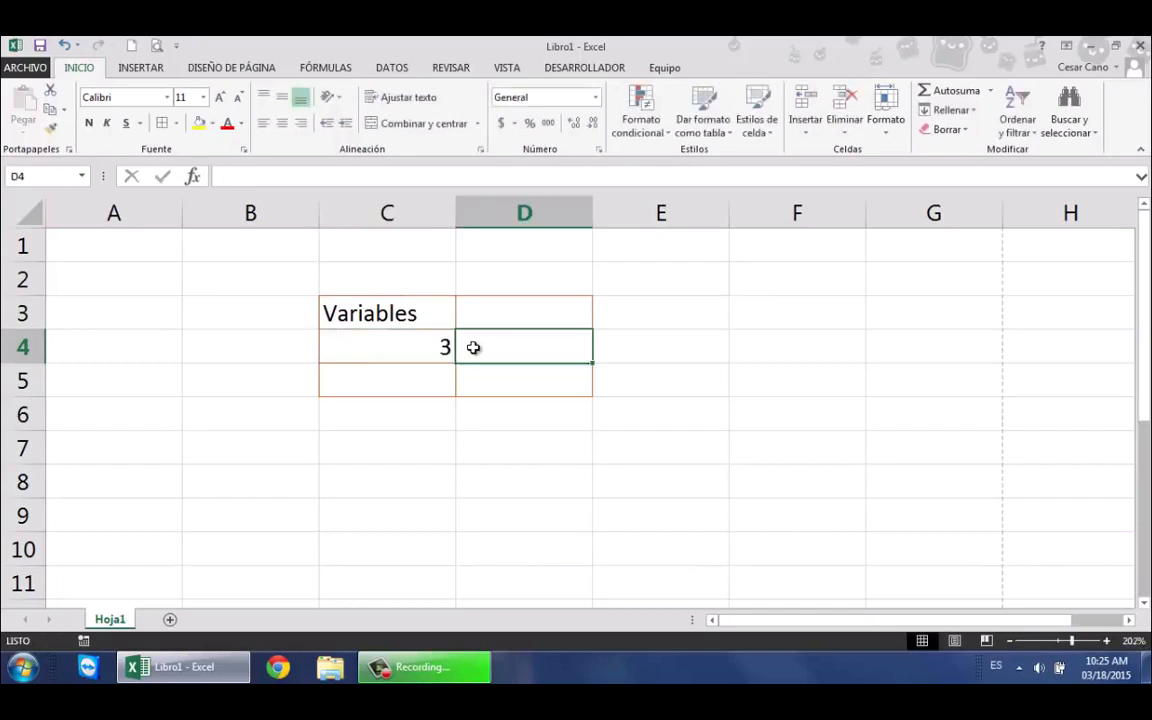
pyautogui.write('5')
pyautogui.click(406, 387)
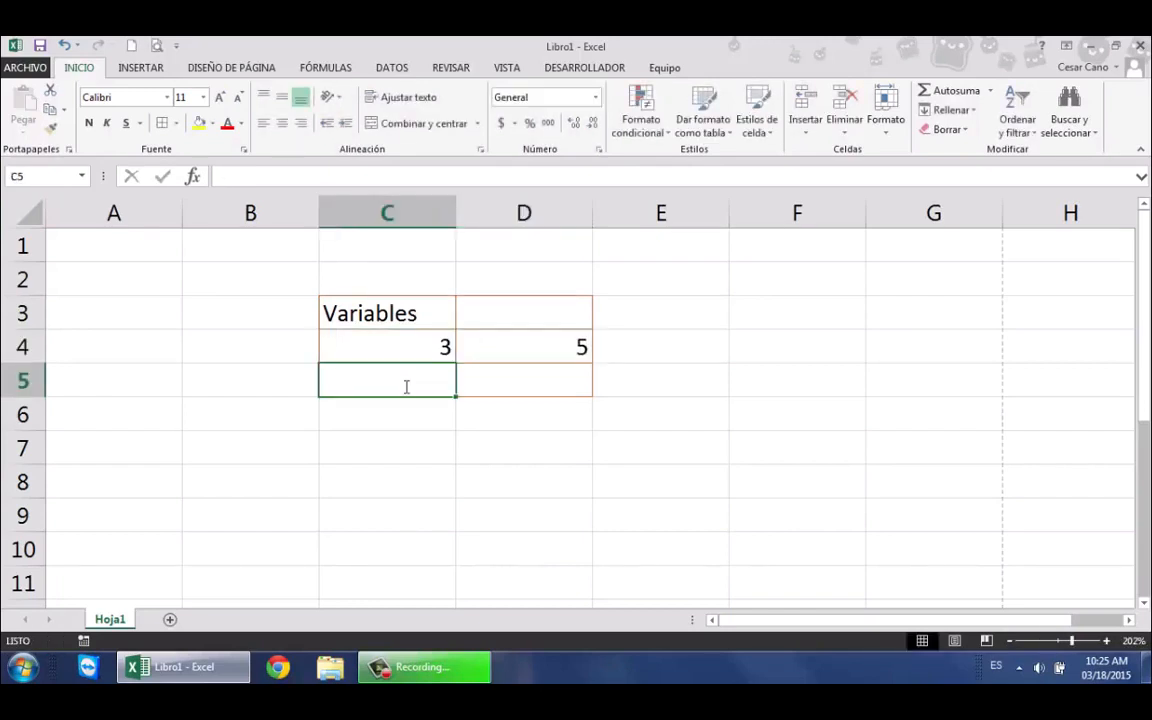
pyautogui.write('10')
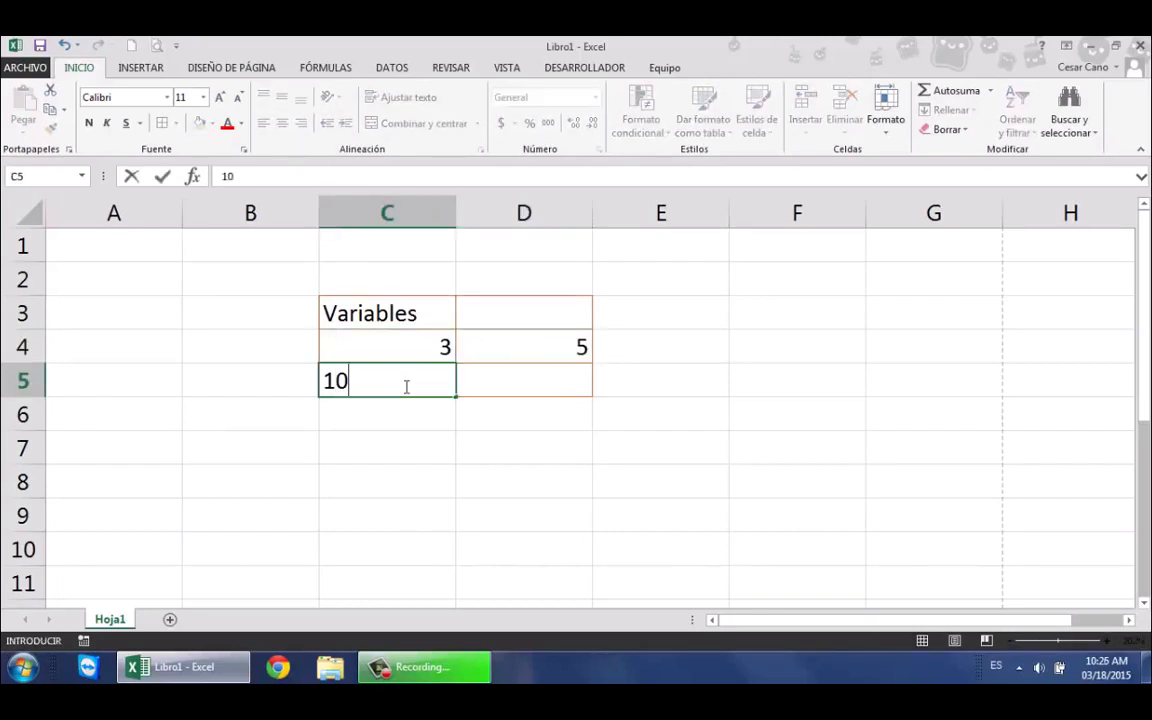
pyautogui.click(538, 369)
pyautogui.write('4')
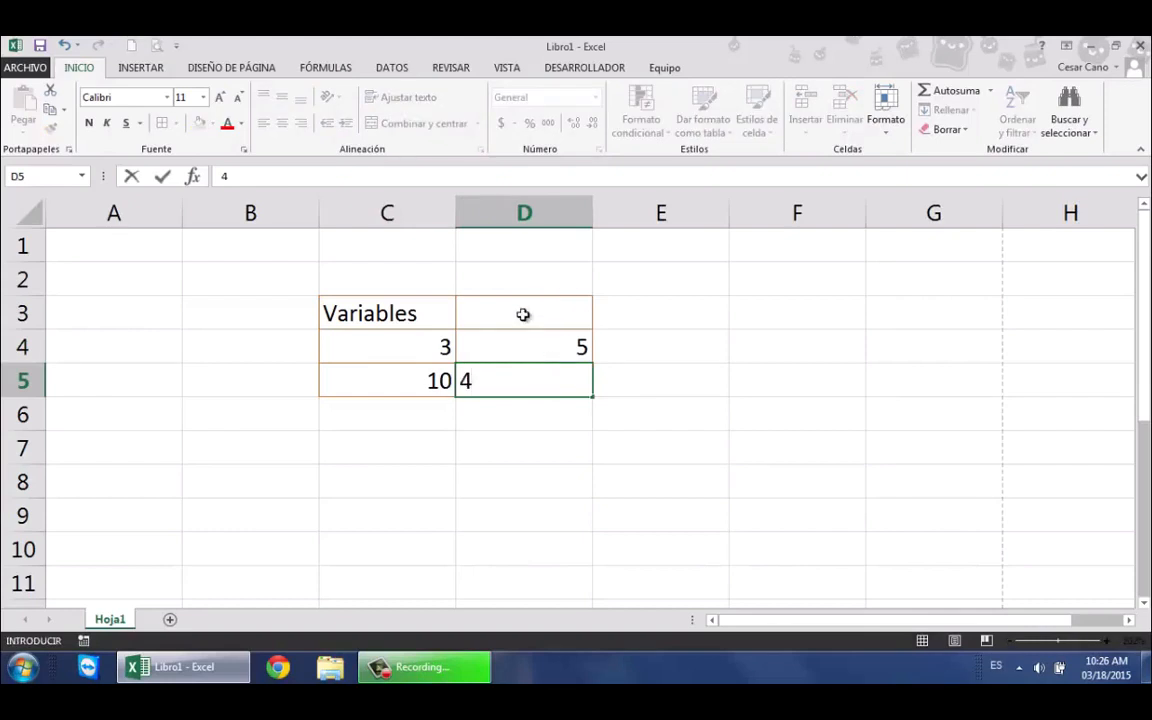
pyautogui.click(488, 317)
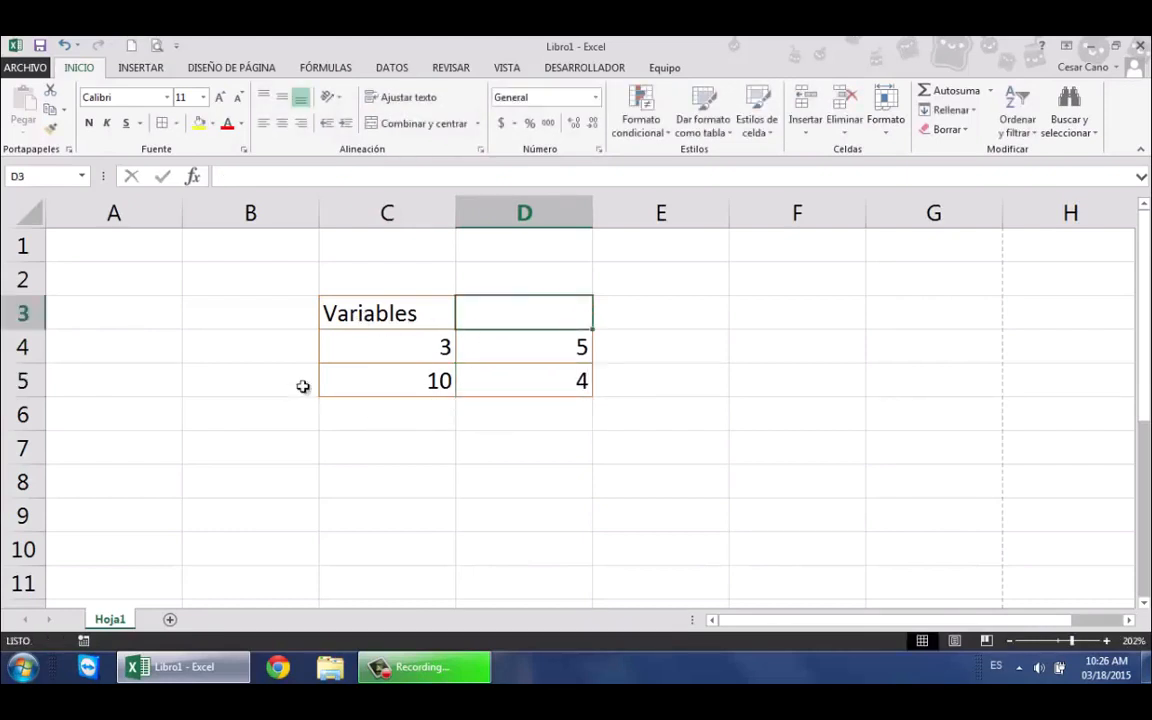
pyautogui.click(345, 312)
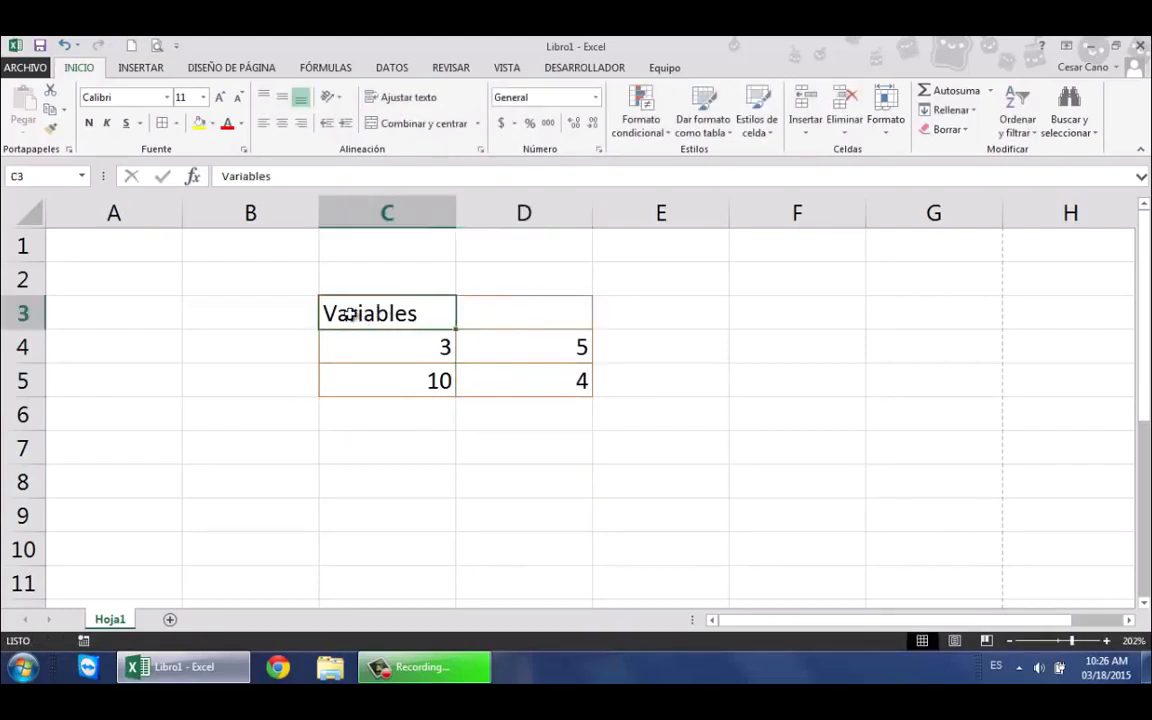
pyautogui.moveTo(420, 316)
pyautogui.mouseDown()
pyautogui.moveTo(512, 320)
pyautogui.moveTo(373, 319)
pyautogui.mouseUp()
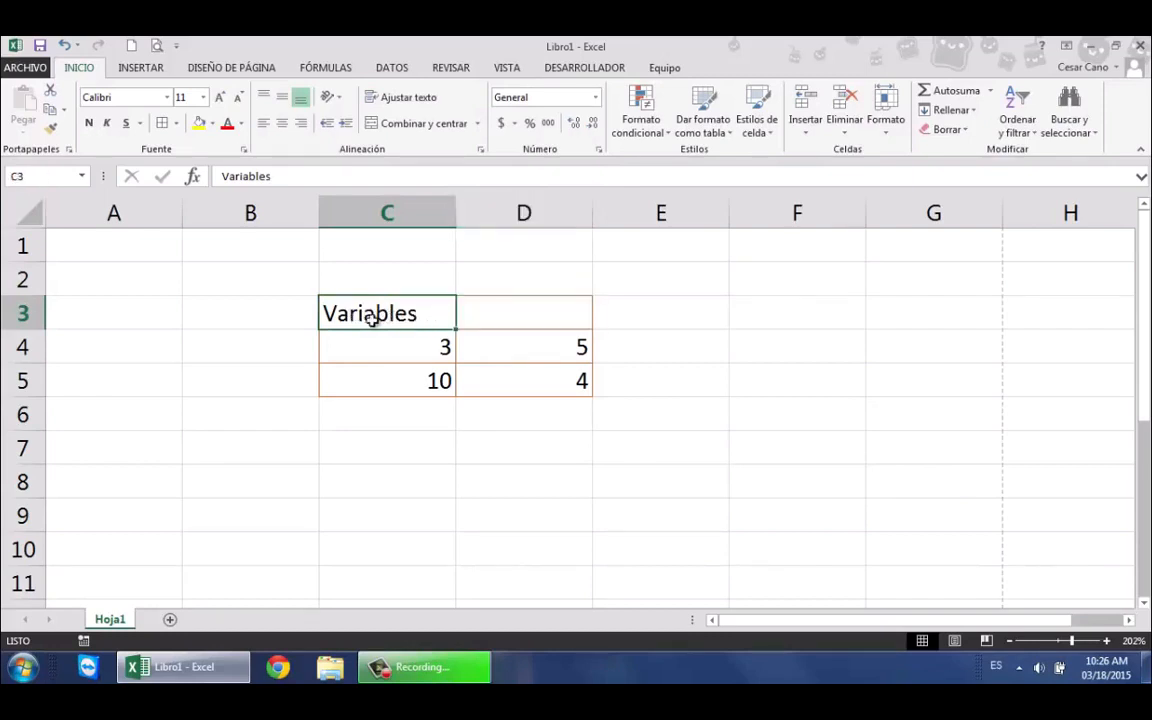
pyautogui.click(489, 316)
pyautogui.click(378, 314)
pyautogui.click(485, 314)
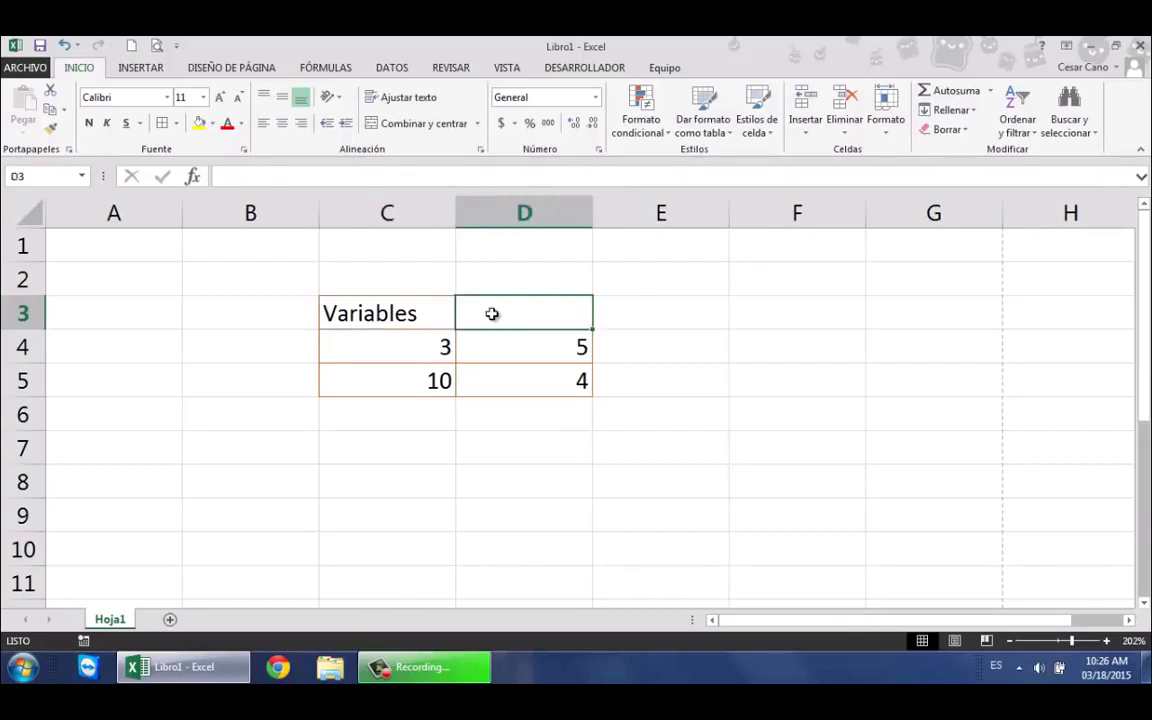
pyautogui.click(382, 316)
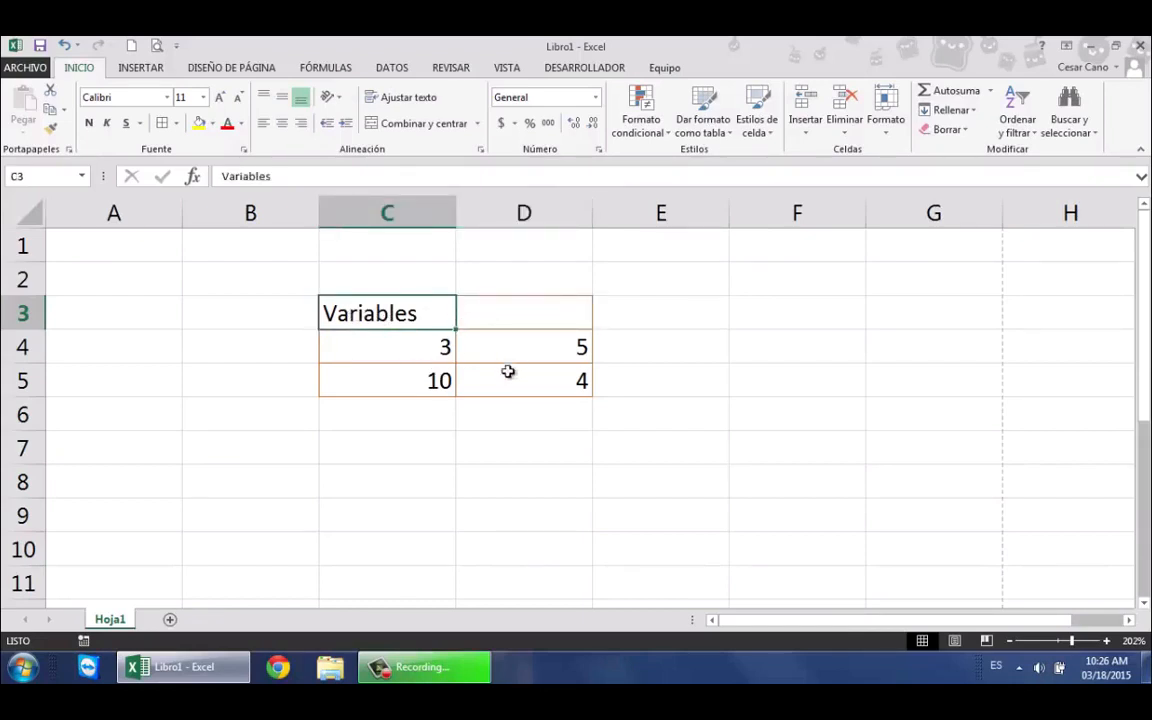
pyautogui.click(425, 348)
pyautogui.press('Tab')
pyautogui.click(427, 373)
pyautogui.click(501, 376)
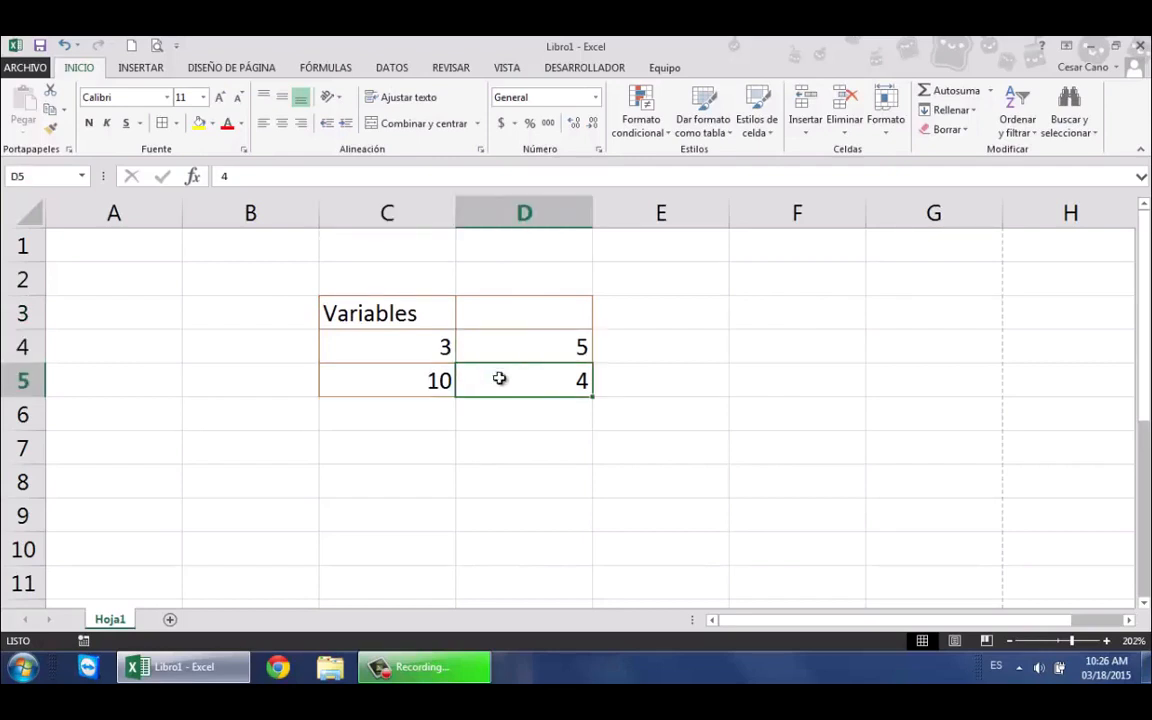
pyautogui.click(386, 309)
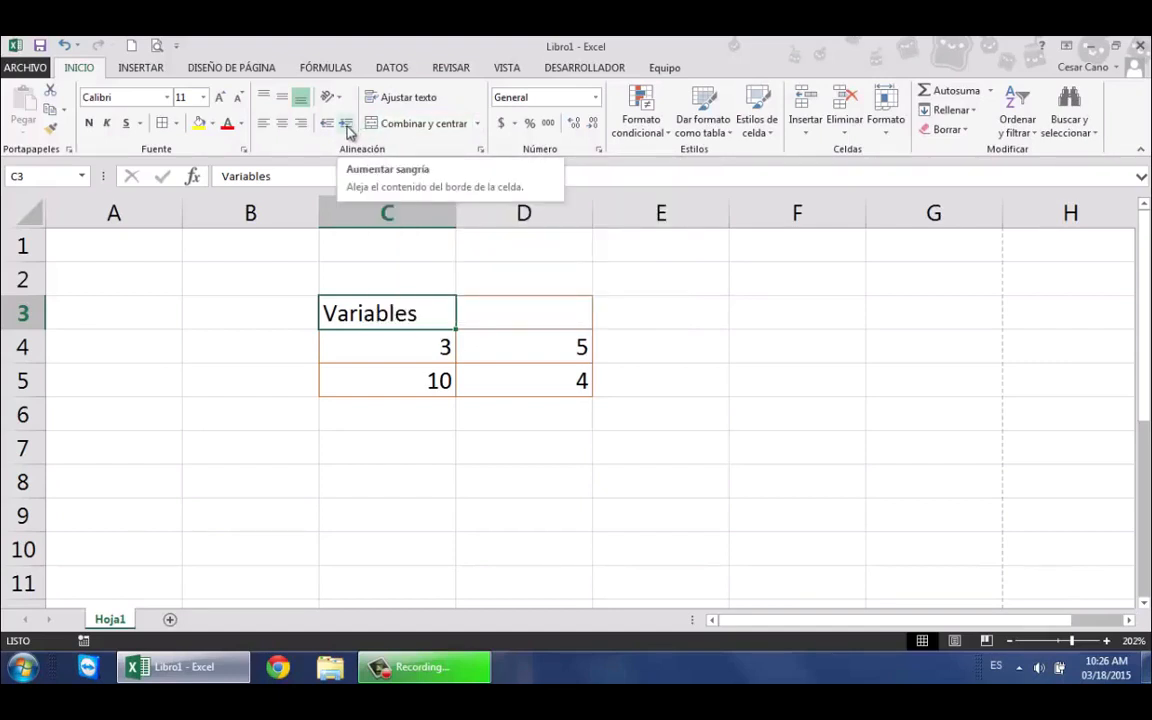
pyautogui.click(478, 124)
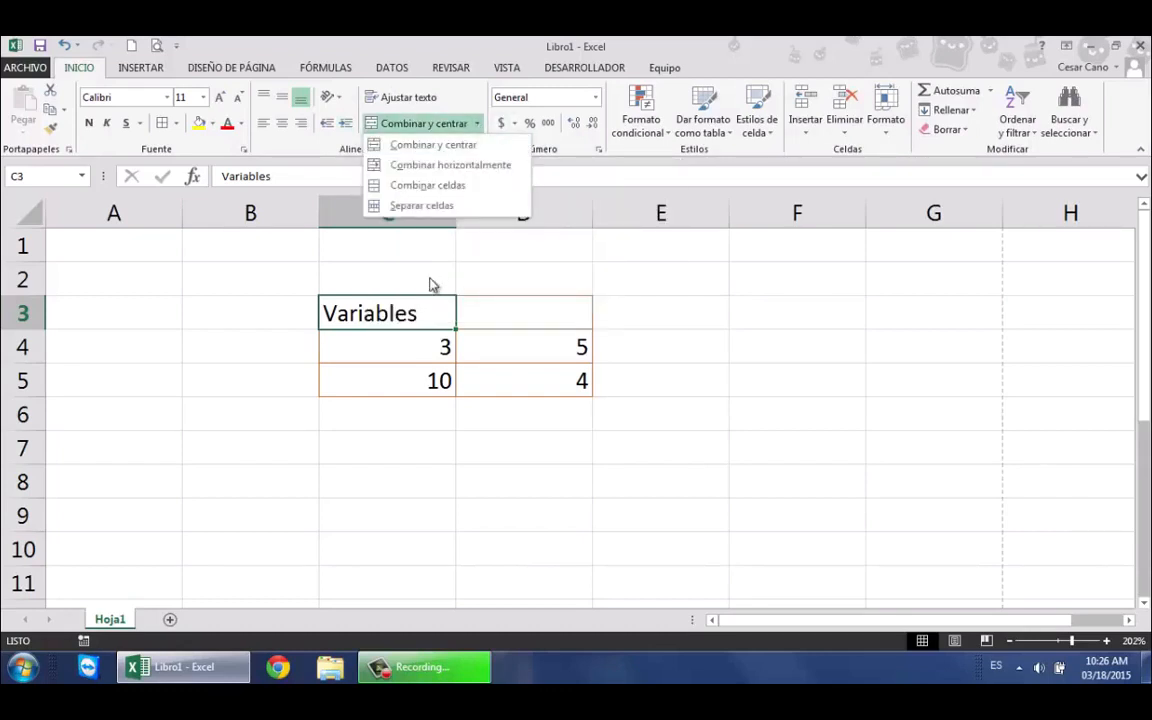
pyautogui.click(406, 311)
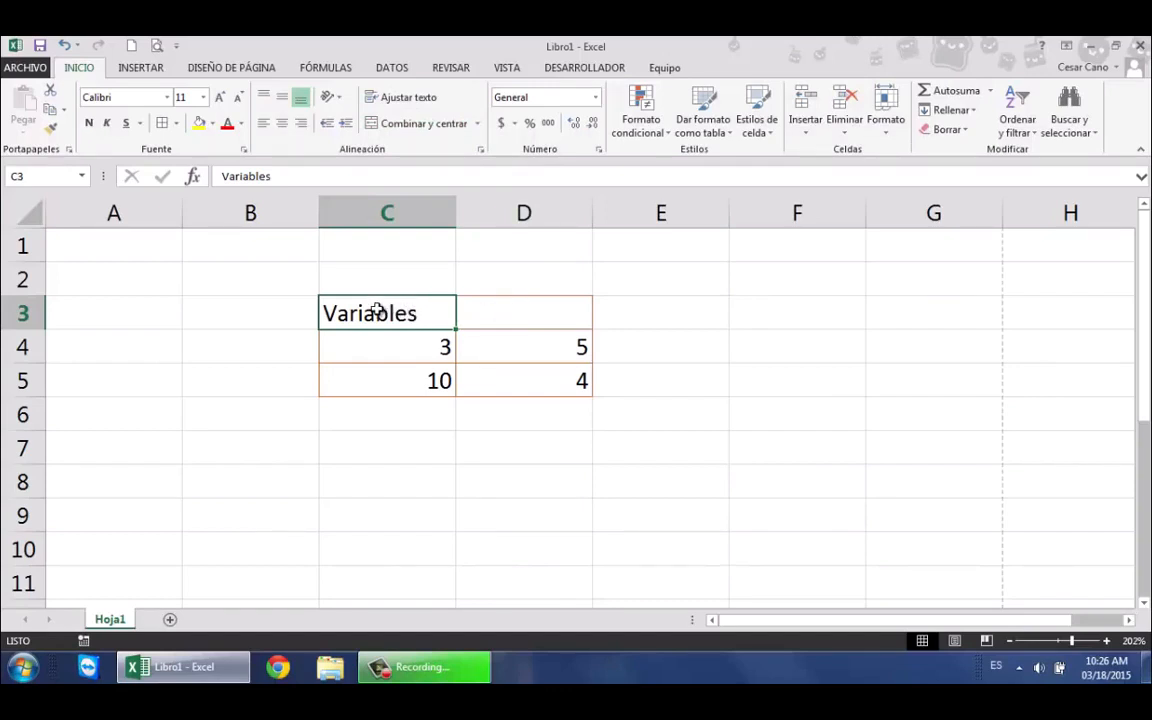
# Merge and centre the Variables heading across cells C3 and D3
pyautogui.moveTo(411, 306); pyautogui.dragTo(510, 313)
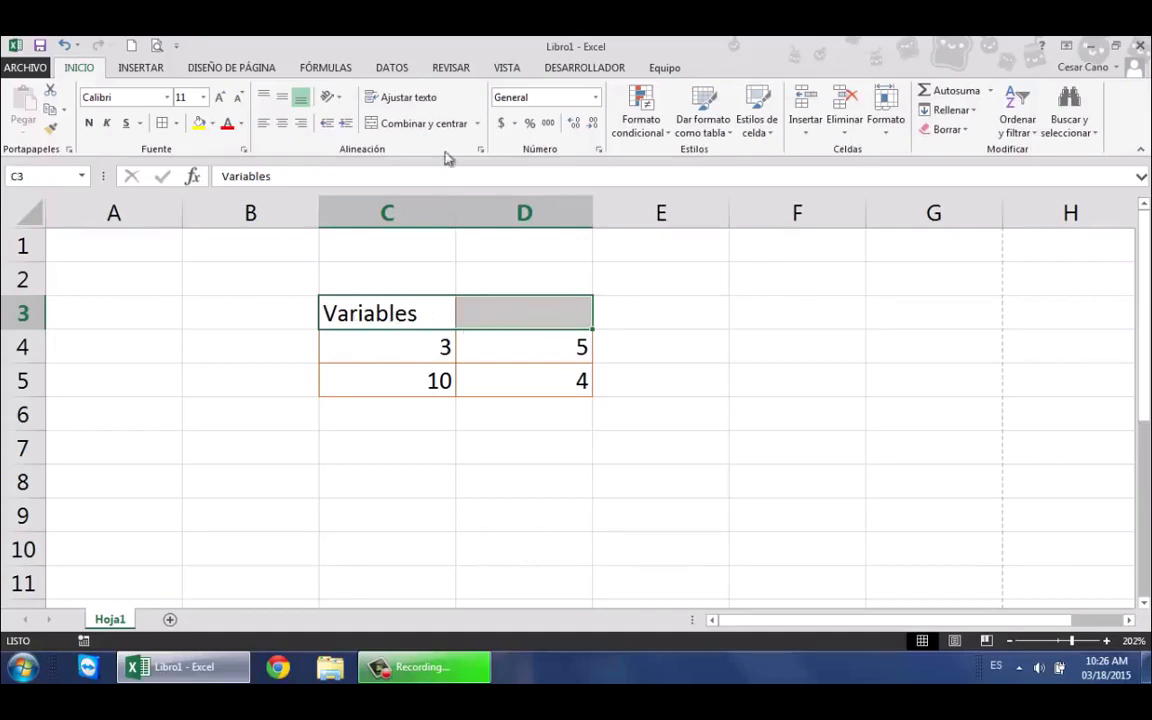
pyautogui.click(479, 124)
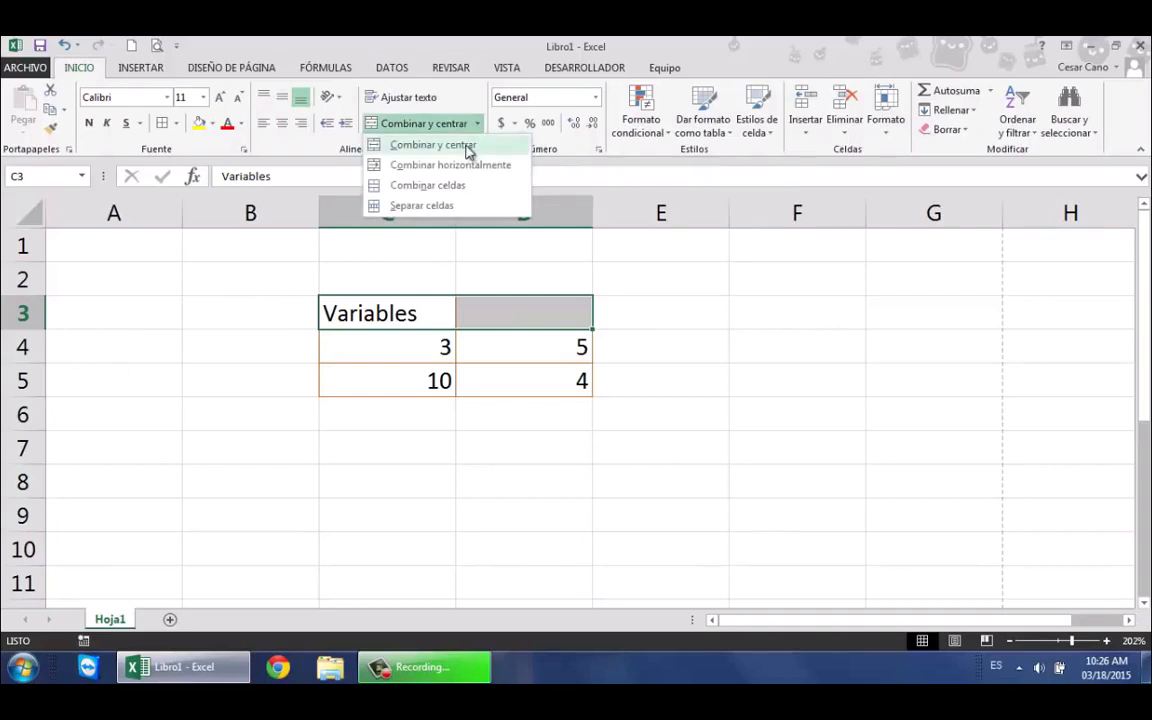
pyautogui.click(468, 147)
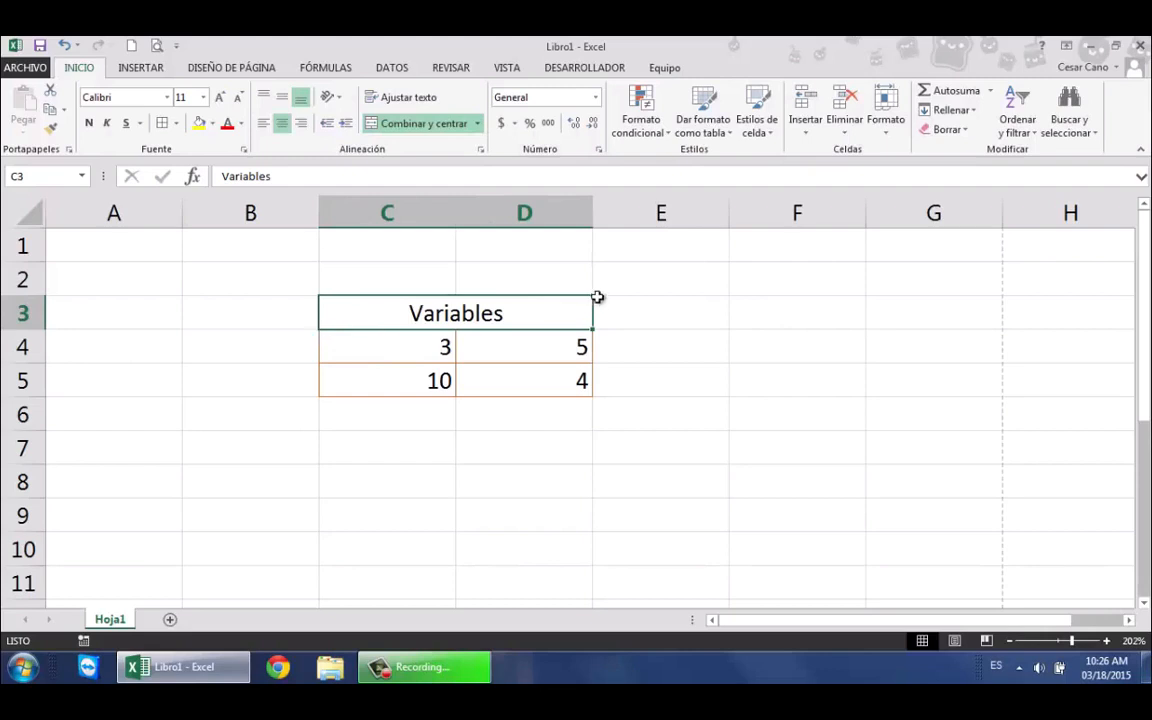
# Fill the merged Variables heading cell with a light orange theme colour
pyautogui.click(417, 355)
pyautogui.moveTo(498, 365); pyautogui.dragTo(498, 360)
pyautogui.click(476, 316)
pyautogui.moveTo(1073, 640); pyautogui.dragTo(1082, 640)
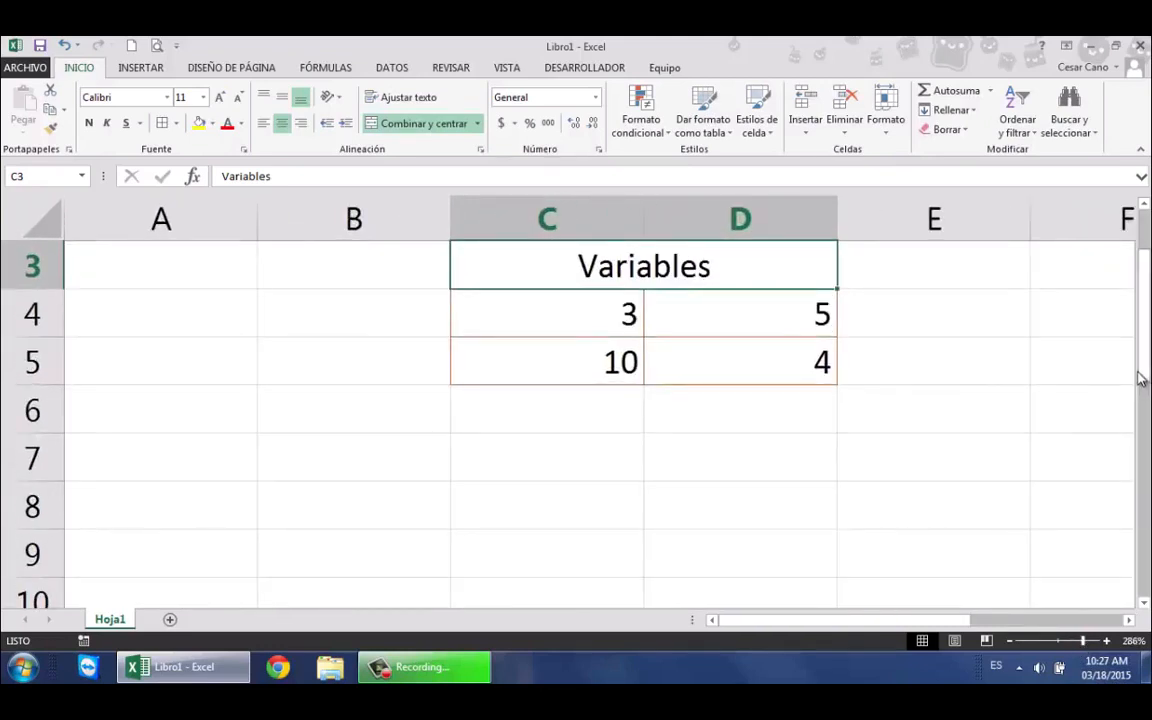
pyautogui.moveTo(1147, 390); pyautogui.dragTo(1147, 350)
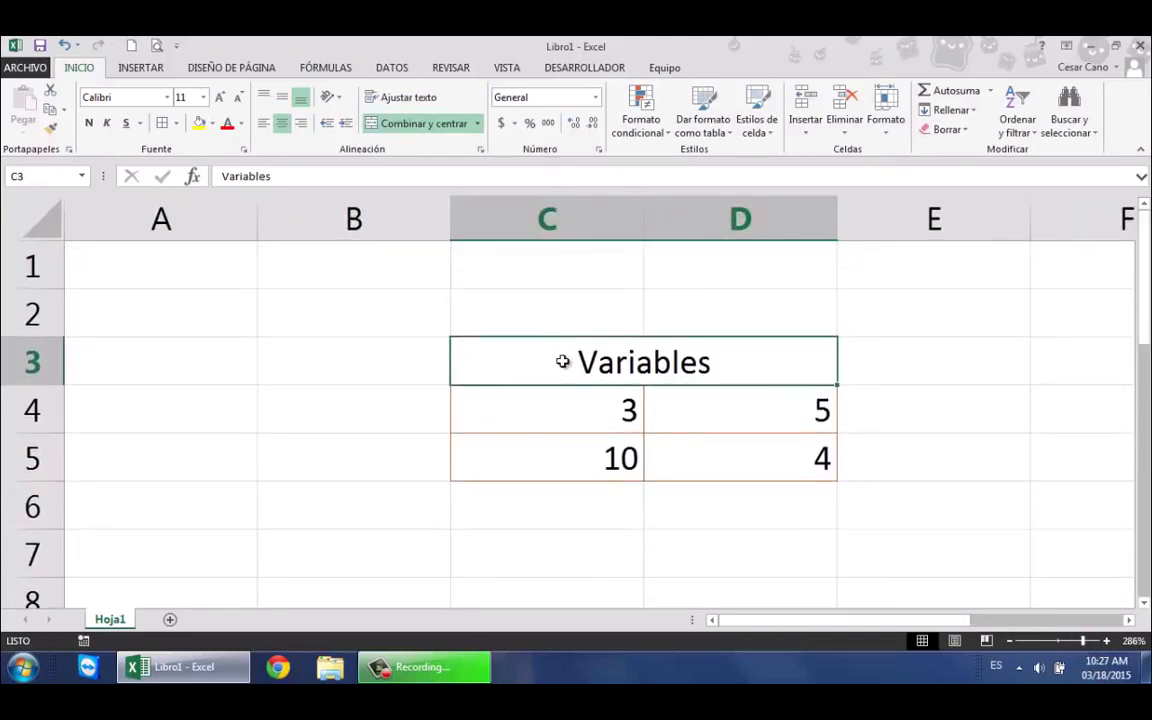
pyautogui.click(556, 408)
pyautogui.click(576, 362)
pyautogui.click(212, 124)
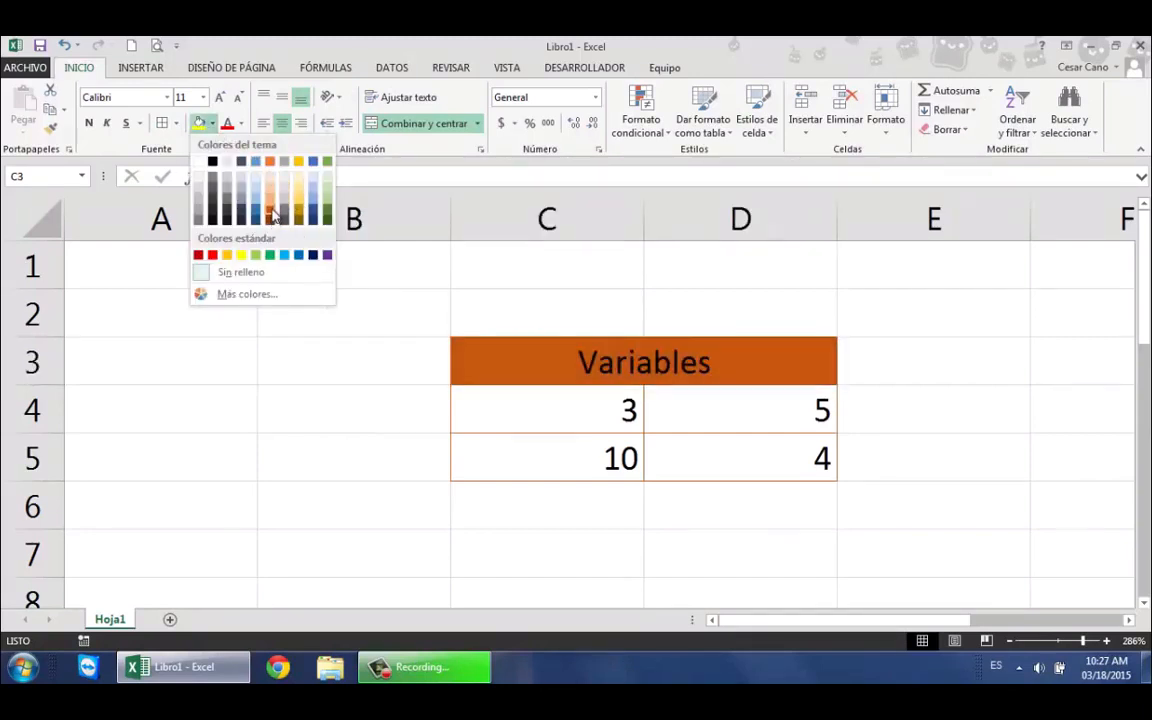
pyautogui.click(270, 198)
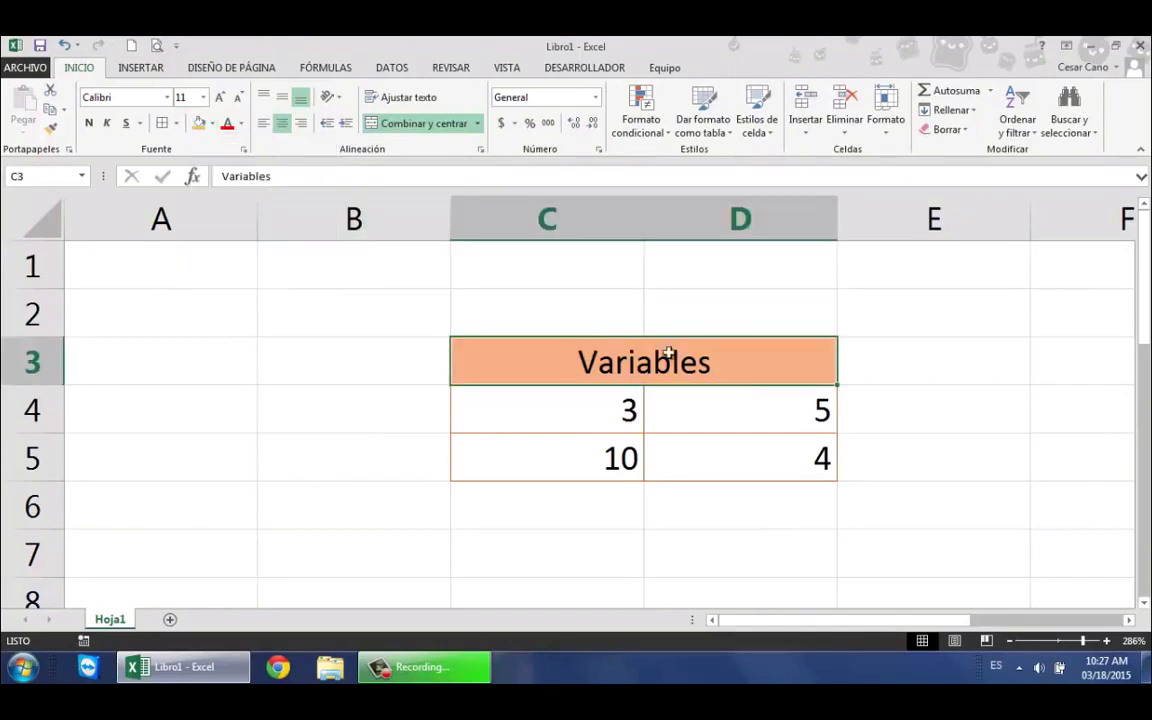
# Enter the labels Suma in E3 and Promedio in E4, beside the Variables table
pyautogui.click(897, 350)
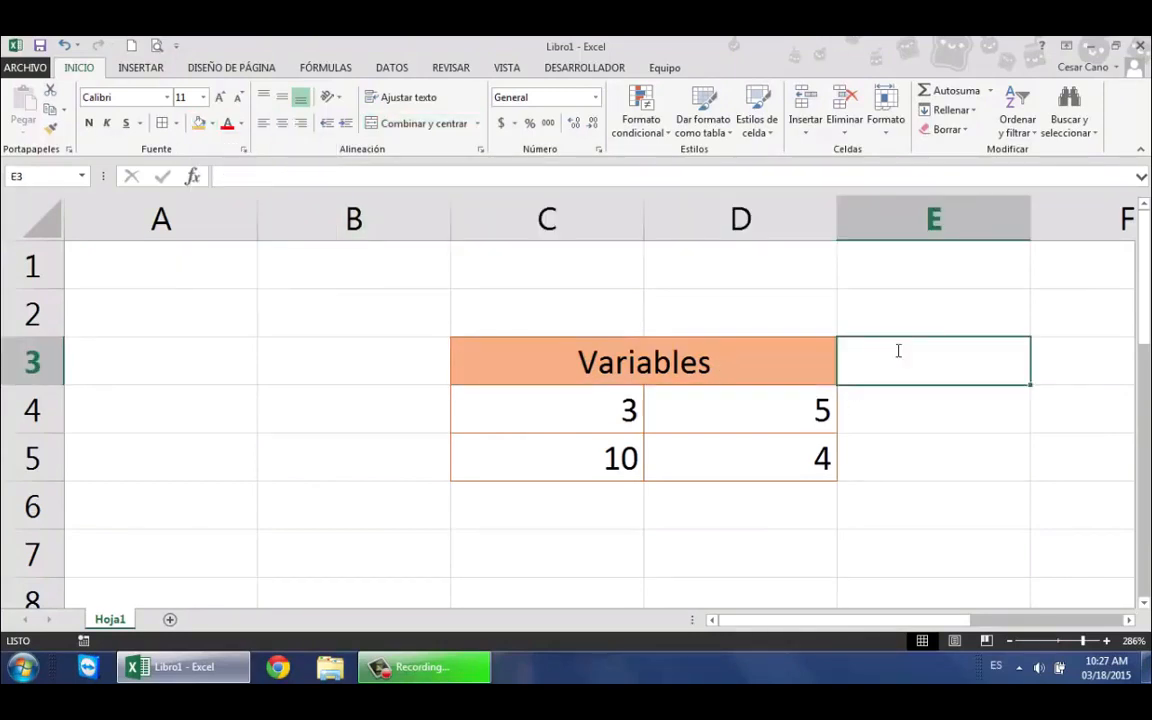
pyautogui.write('Suma')
pyautogui.click(898, 401)
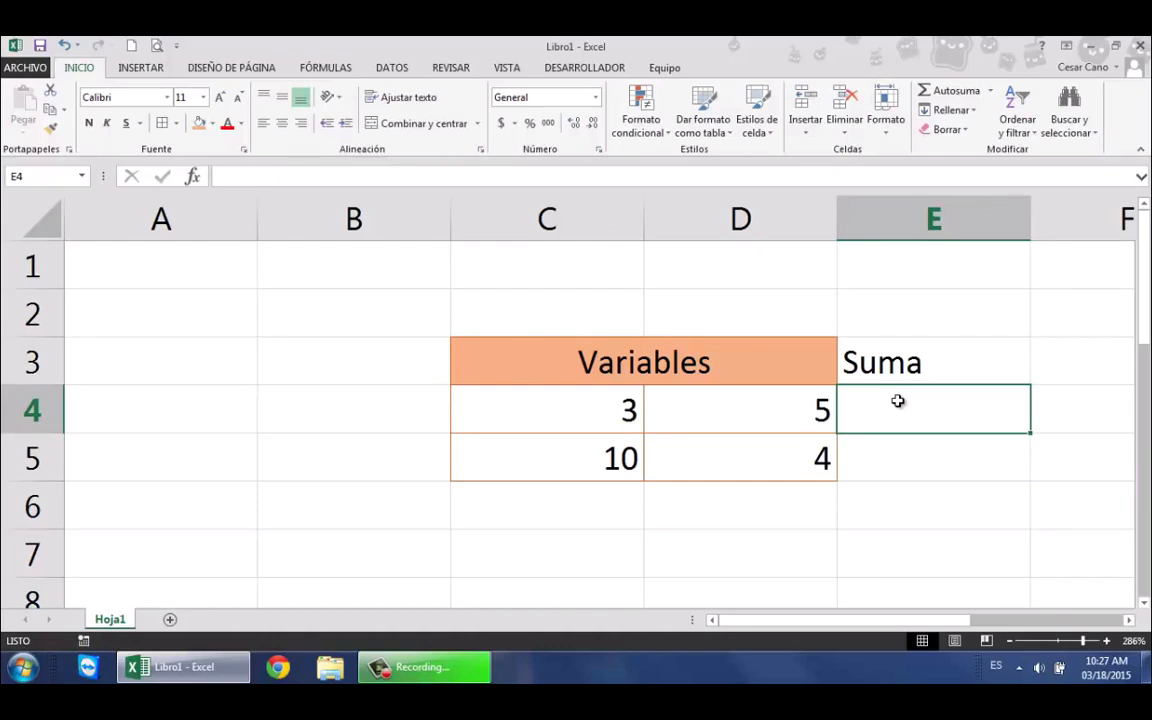
pyautogui.write('Prm')
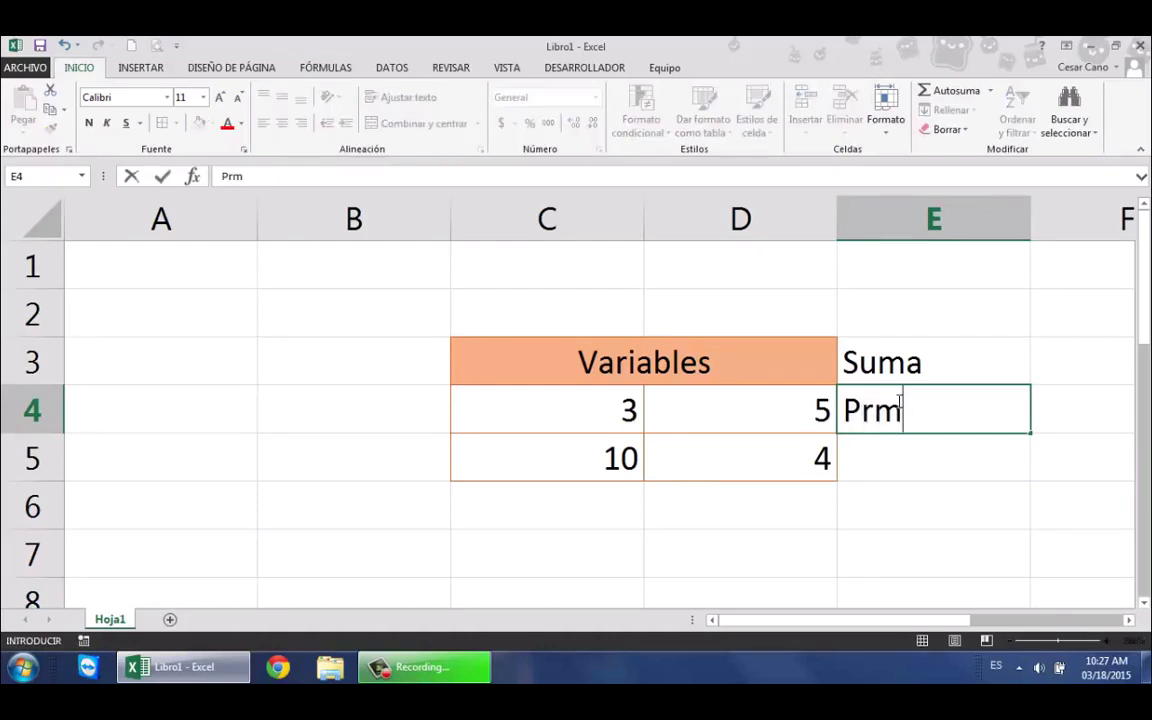
pyautogui.press('BackSpace')
pyautogui.write('omedioo')
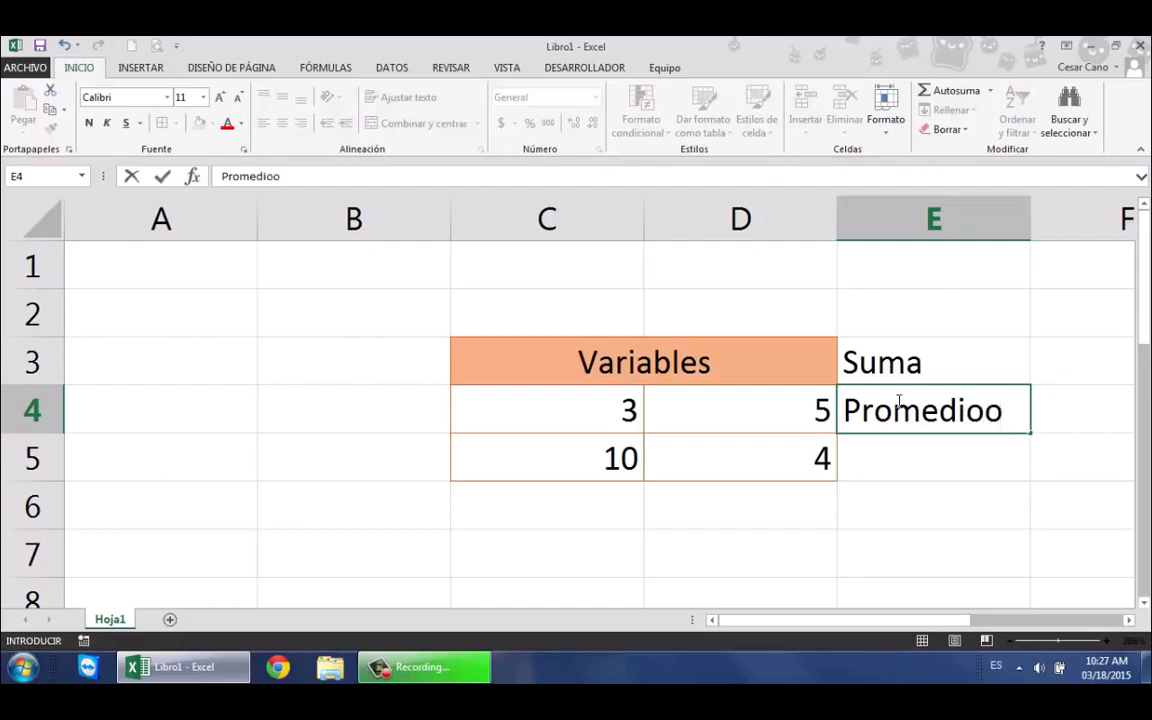
pyautogui.press('BackSpace')
pyautogui.press('Return')
# Enter the labels Max in E5 and Min in E6
pyautogui.write('Ma')
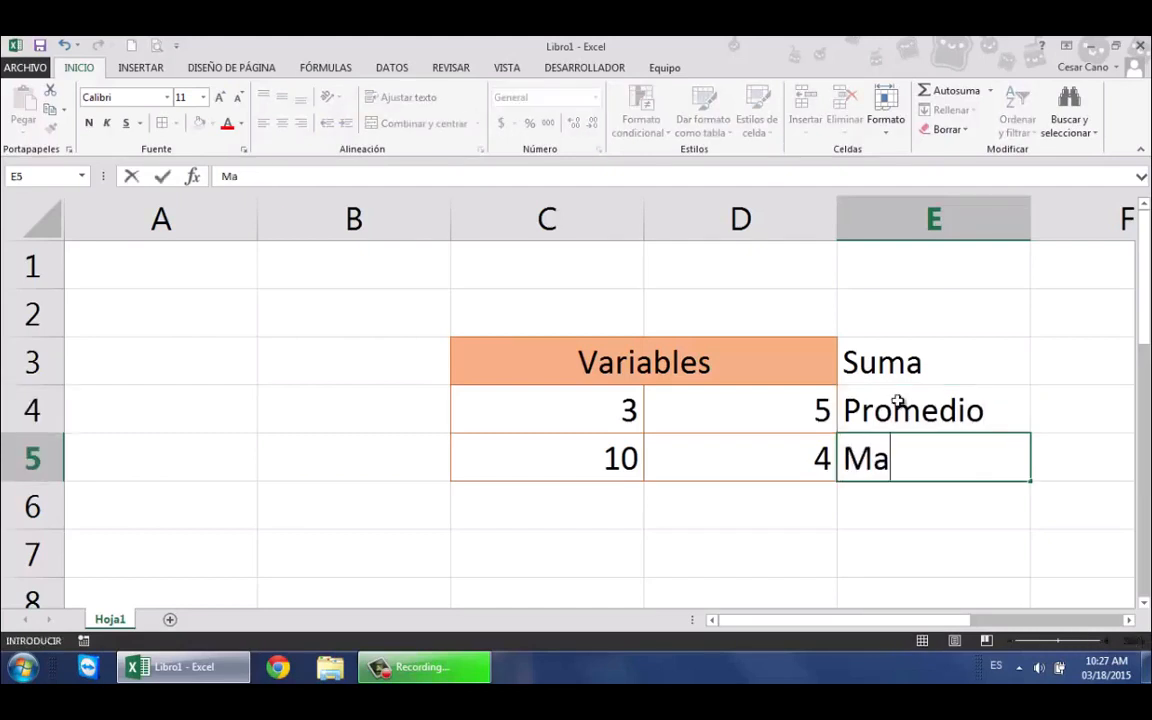
pyautogui.write('x')
pyautogui.press('Return')
pyautogui.write('Min')
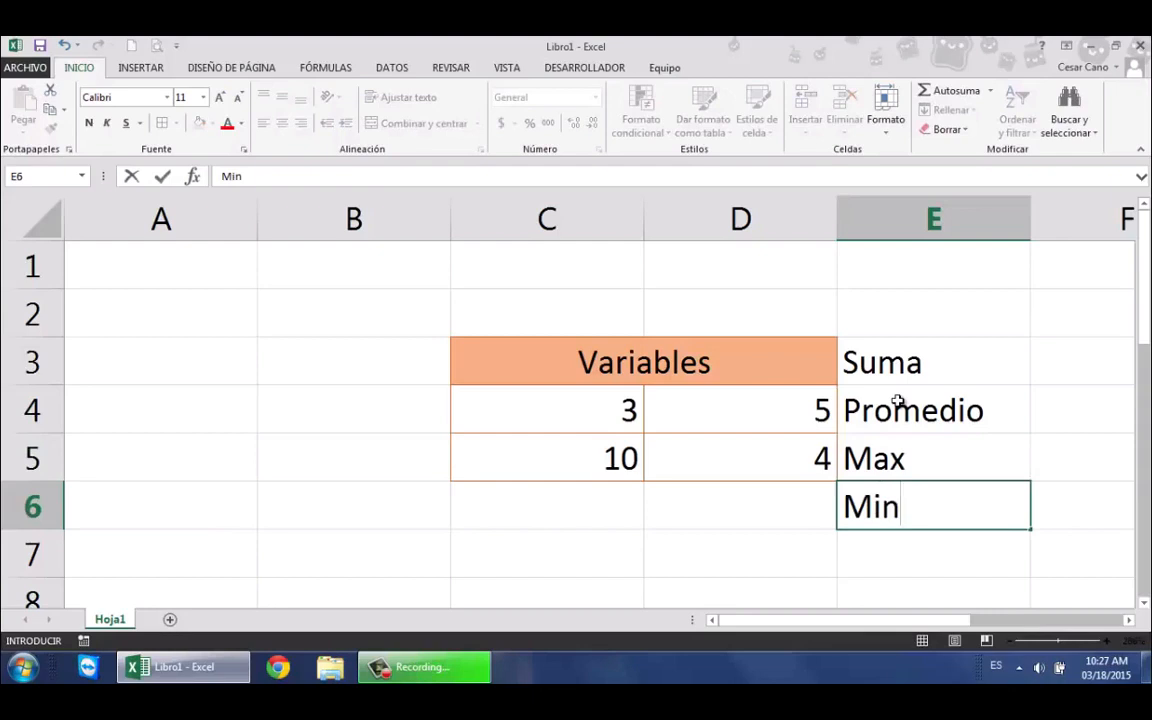
pyautogui.click(1052, 474)
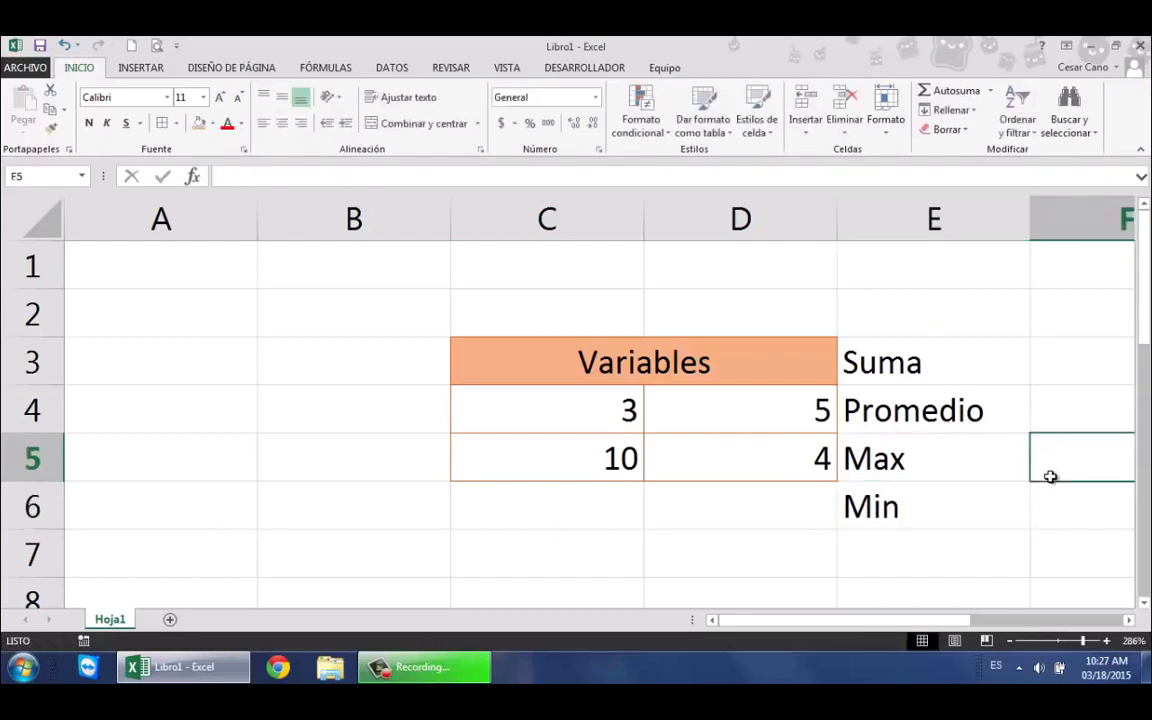
# Apply all borders to the range E3:F6, covering the four labels and the empty cells beside them
pyautogui.click(885, 363)
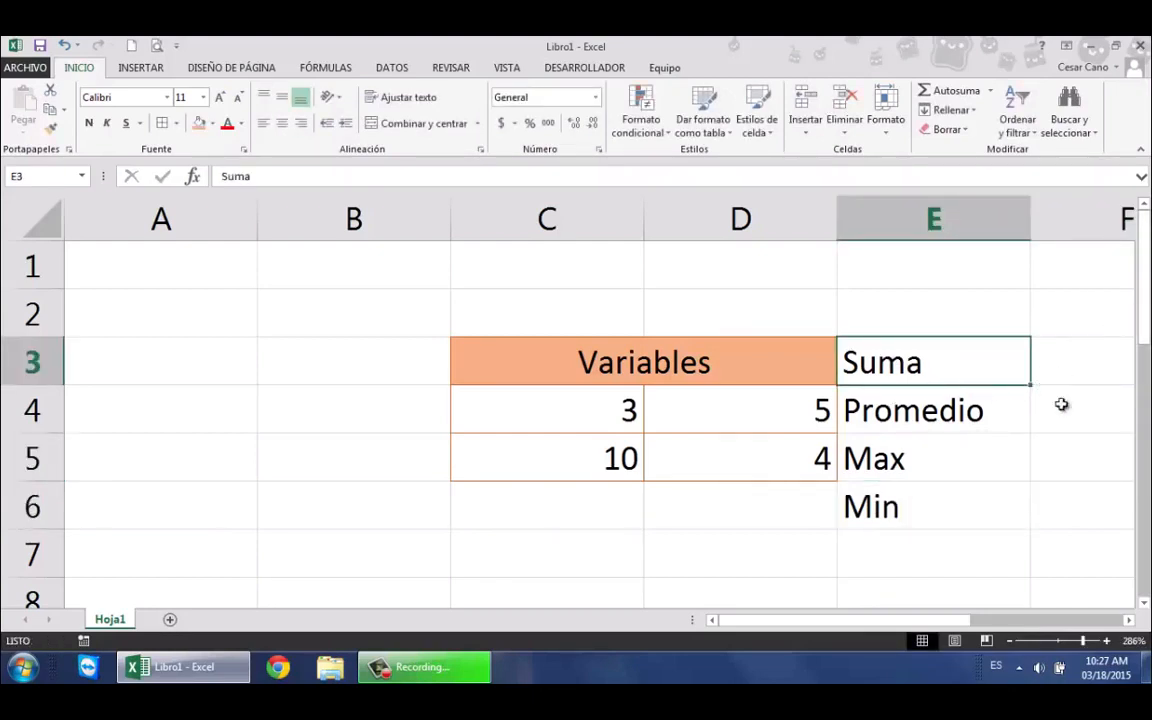
pyautogui.click(1067, 641)
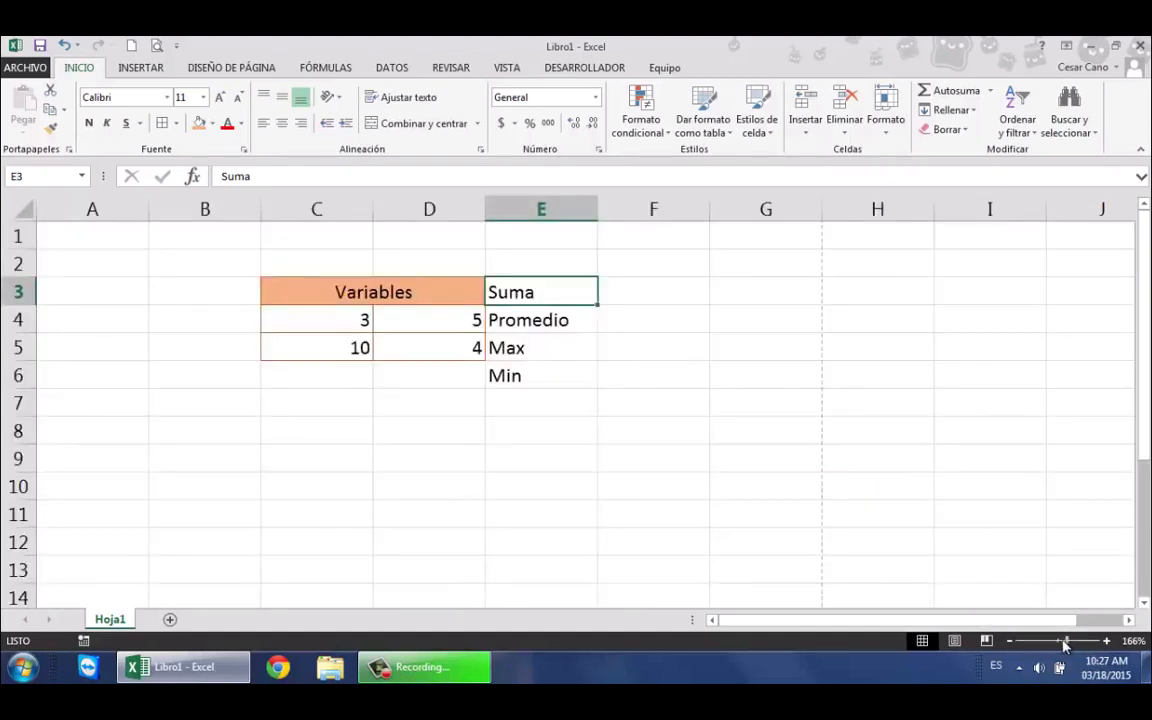
pyautogui.click(369, 292)
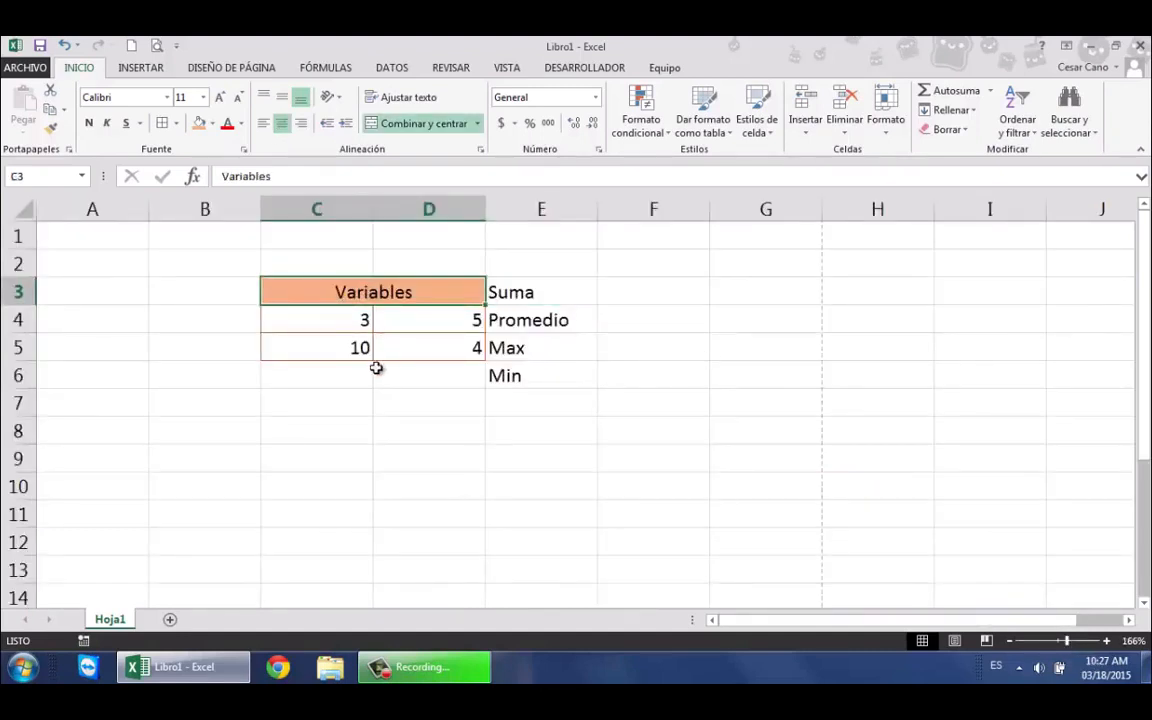
pyautogui.click(585, 296)
pyautogui.moveTo(585, 296); pyautogui.dragTo(651, 373)
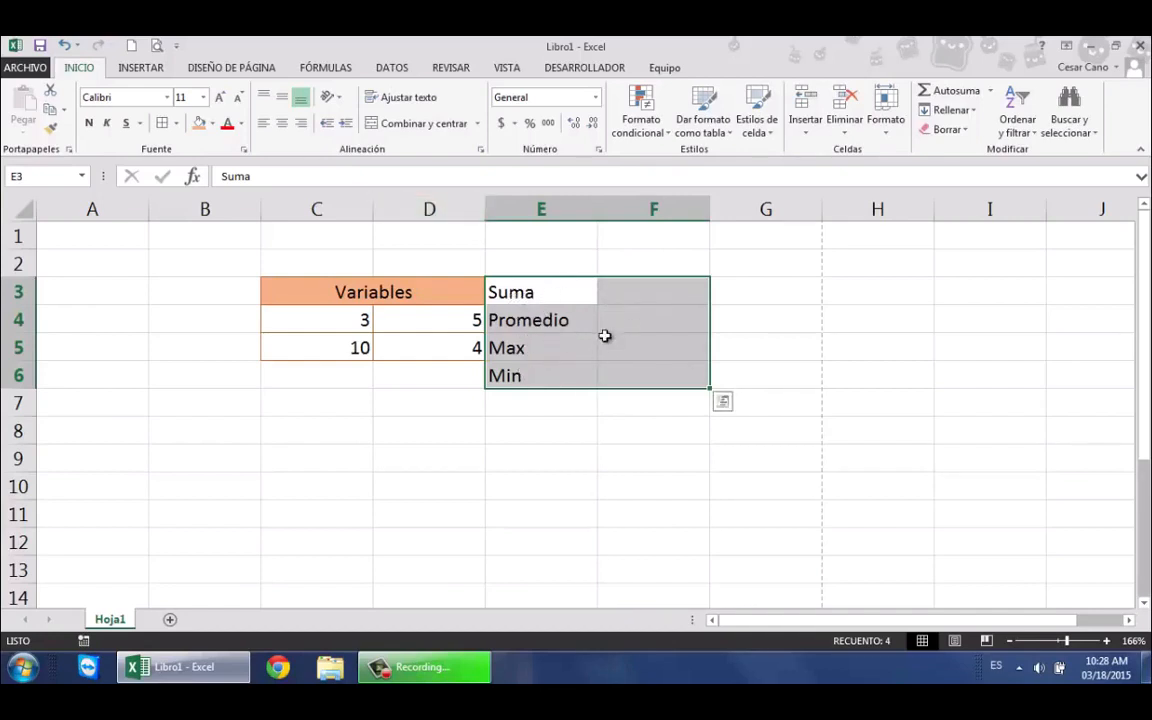
pyautogui.click(175, 123)
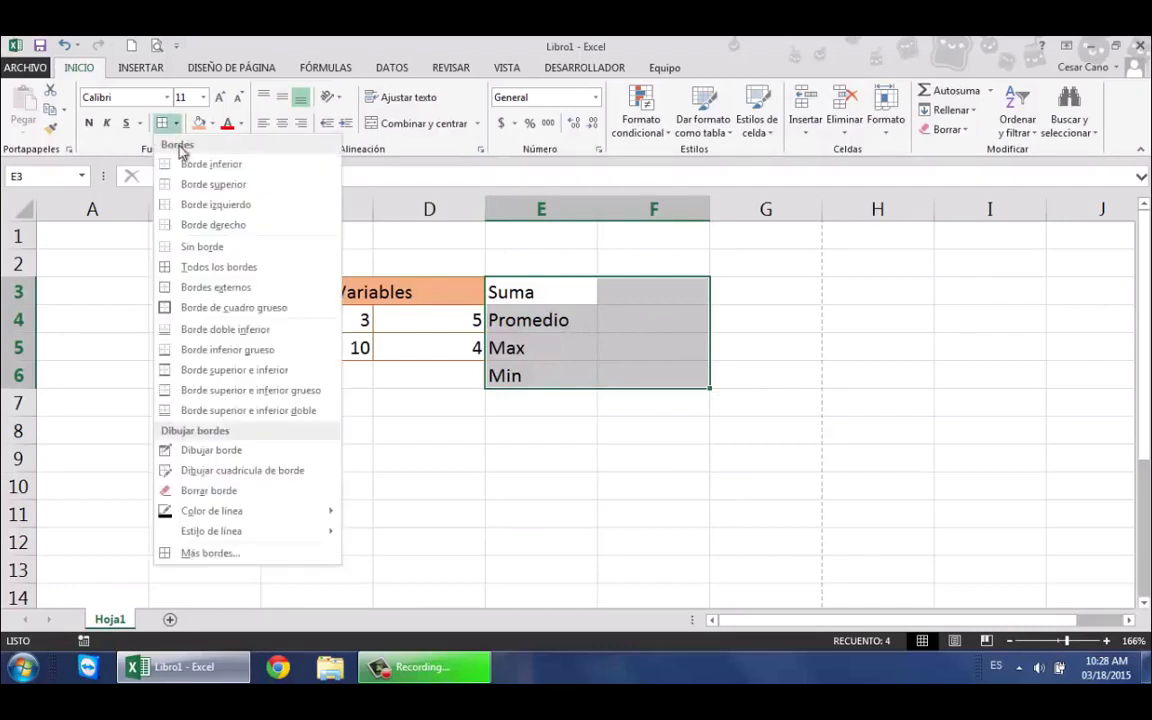
pyautogui.click(202, 265)
# Fill the label cells E3:E6 with a light gold theme colour
pyautogui.moveTo(550, 292); pyautogui.dragTo(547, 373)
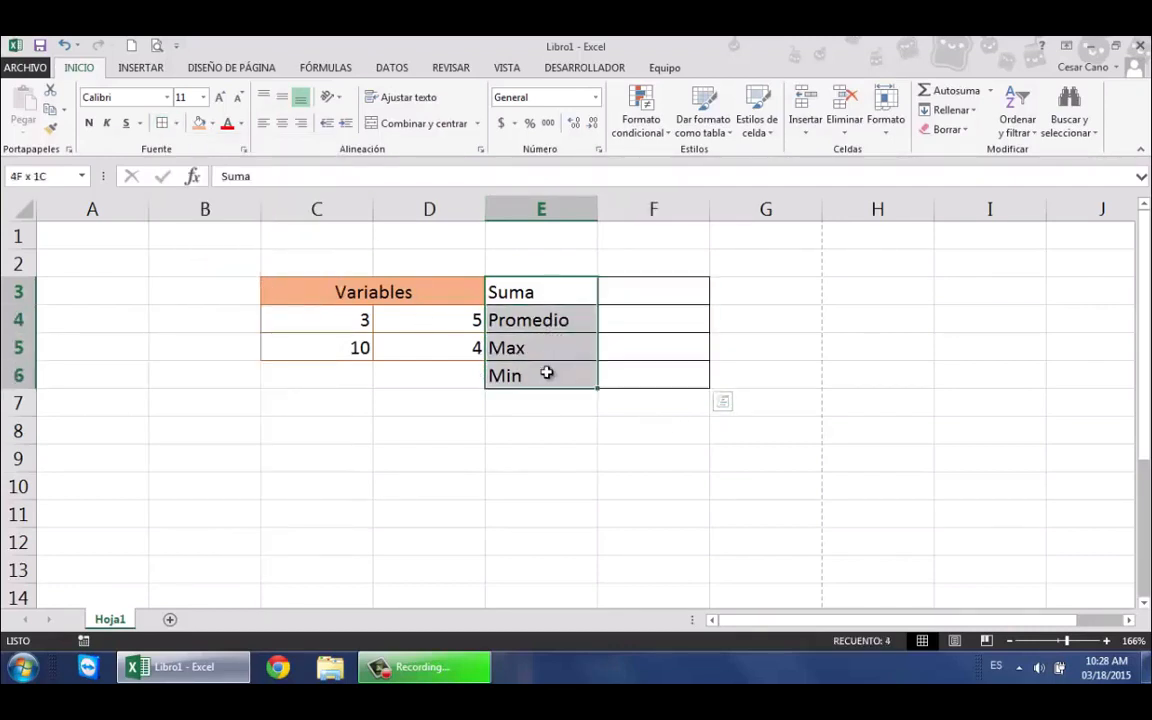
pyautogui.click(212, 123)
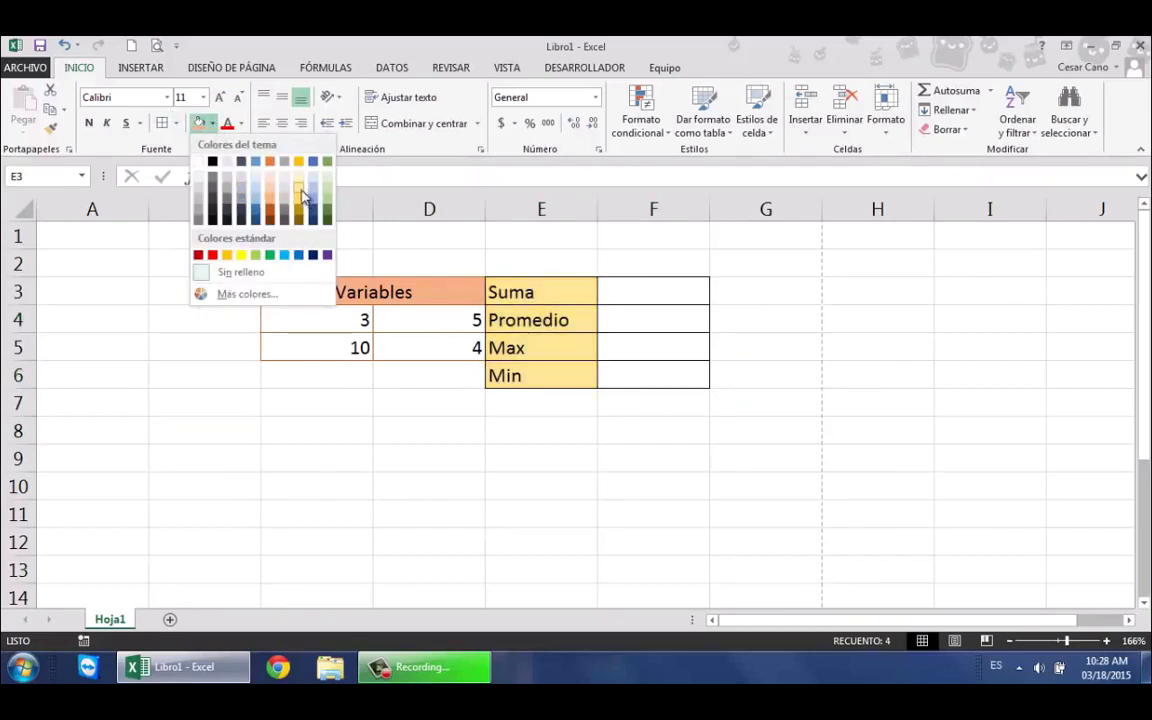
pyautogui.click(302, 196)
pyautogui.click(570, 426)
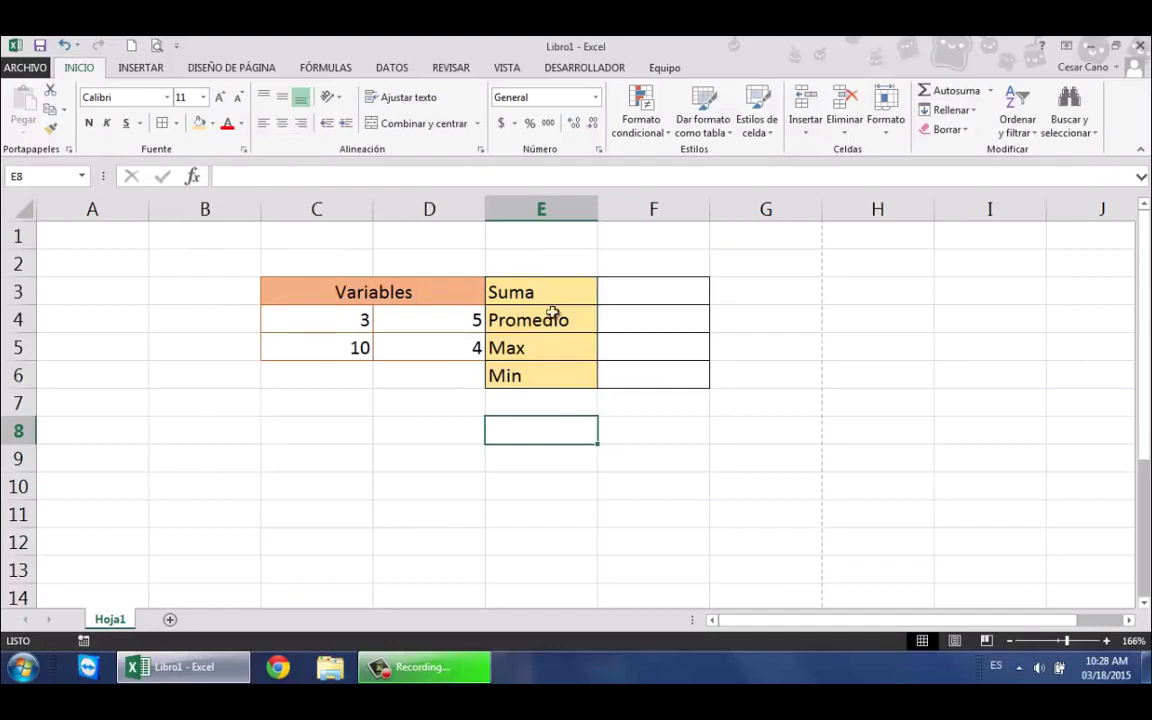
# Move the bordered label block from E3:F6 to A3:B6, in front of the Variables table
pyautogui.moveTo(530, 294); pyautogui.dragTo(627, 370)
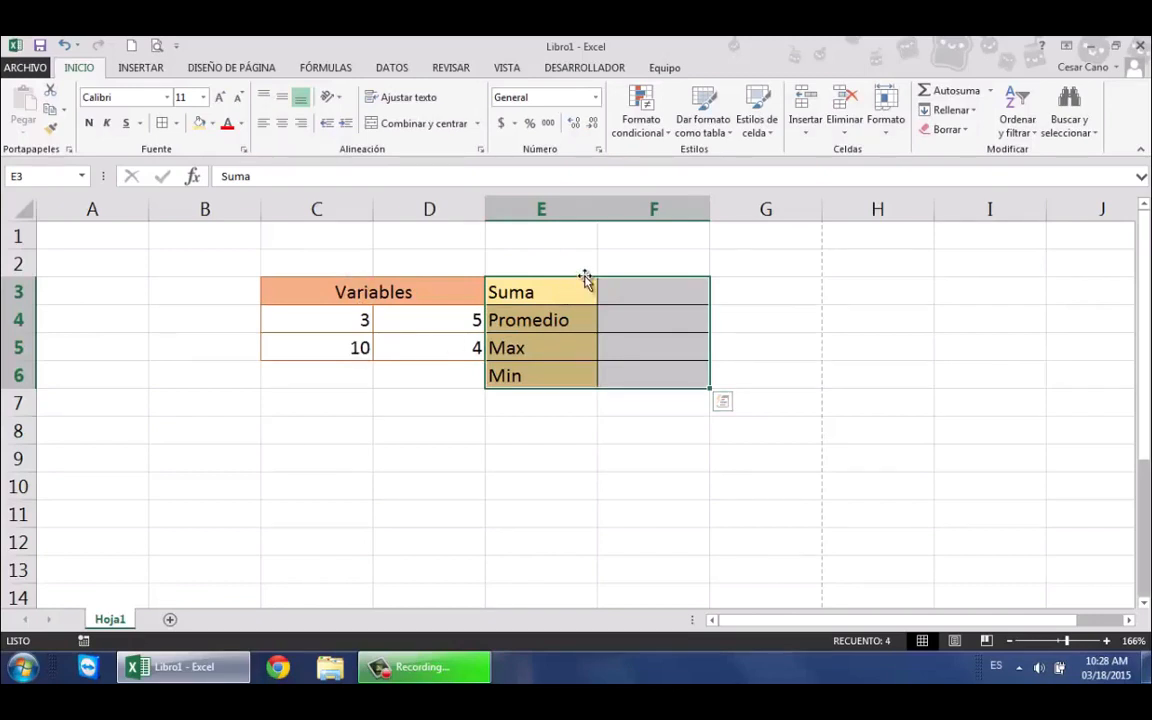
pyautogui.moveTo(586, 278); pyautogui.dragTo(77, 280)
pyautogui.click(369, 393)
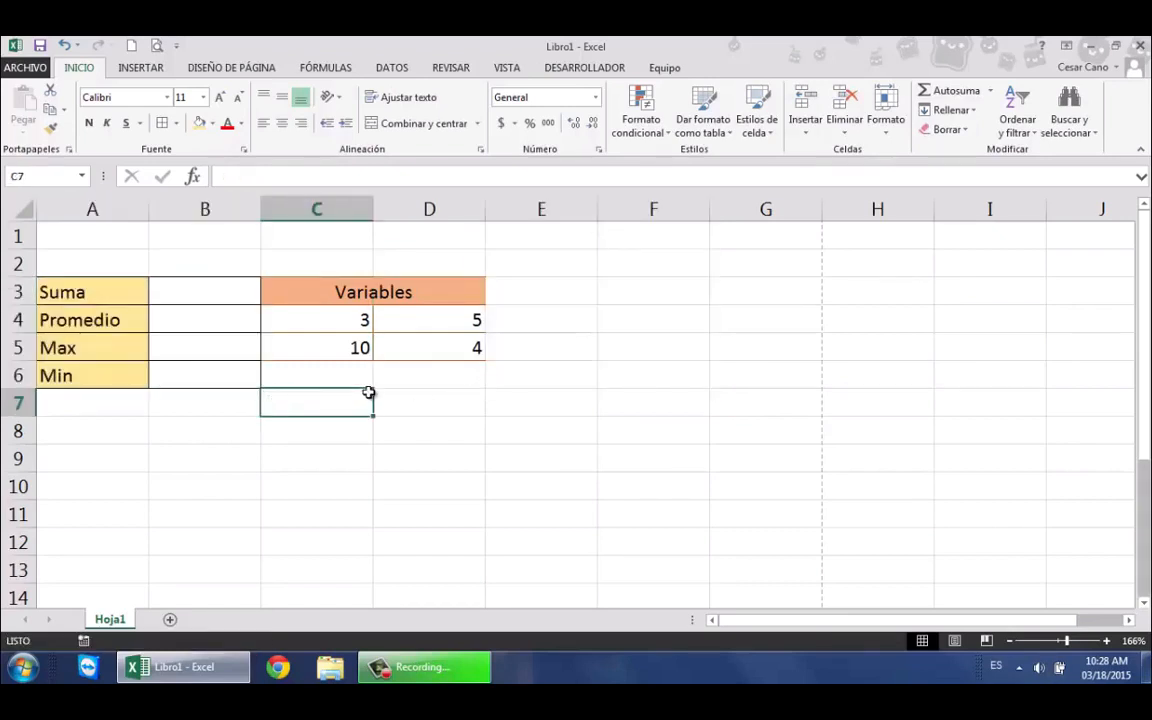
# Enter the formula =C4+D4 in B3 beside Suma, picking the two cells on the sheet
pyautogui.click(176, 293)
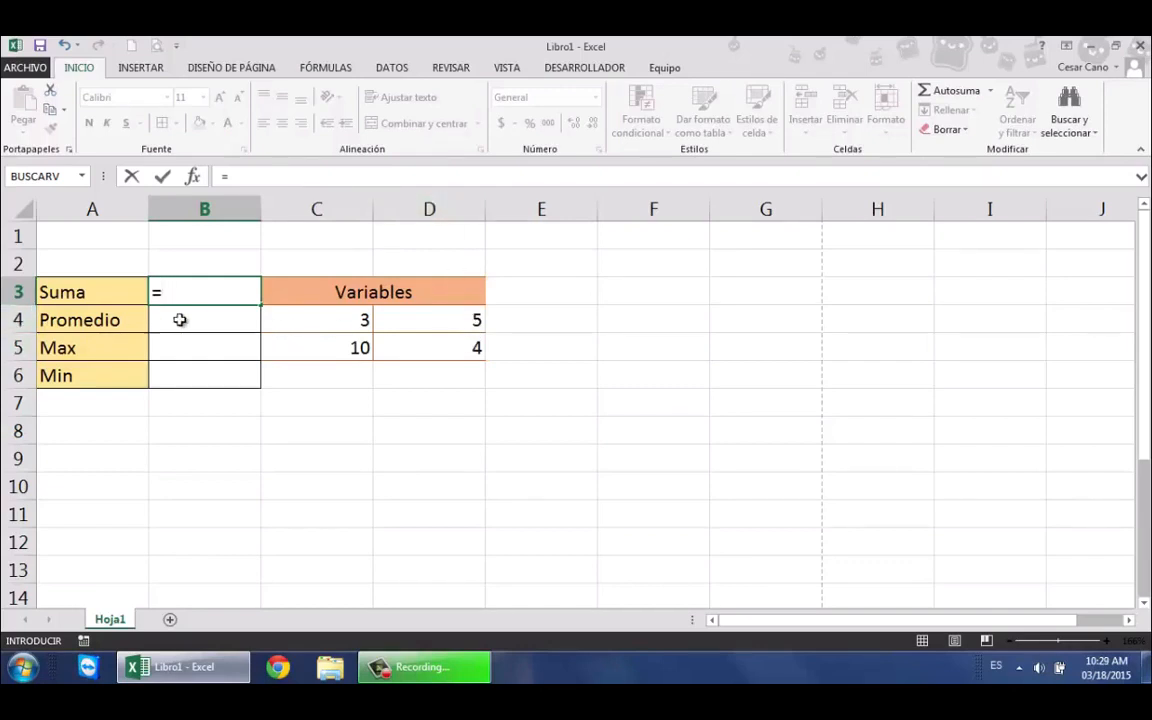
pyautogui.click(325, 320)
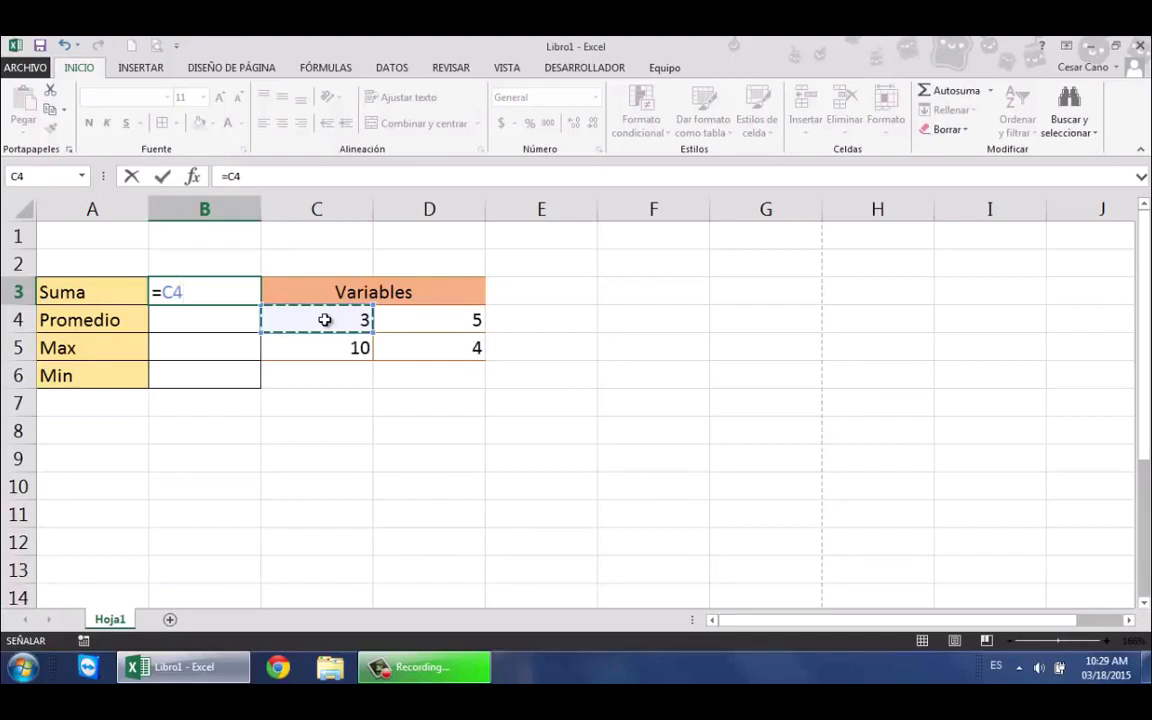
pyautogui.write('+')
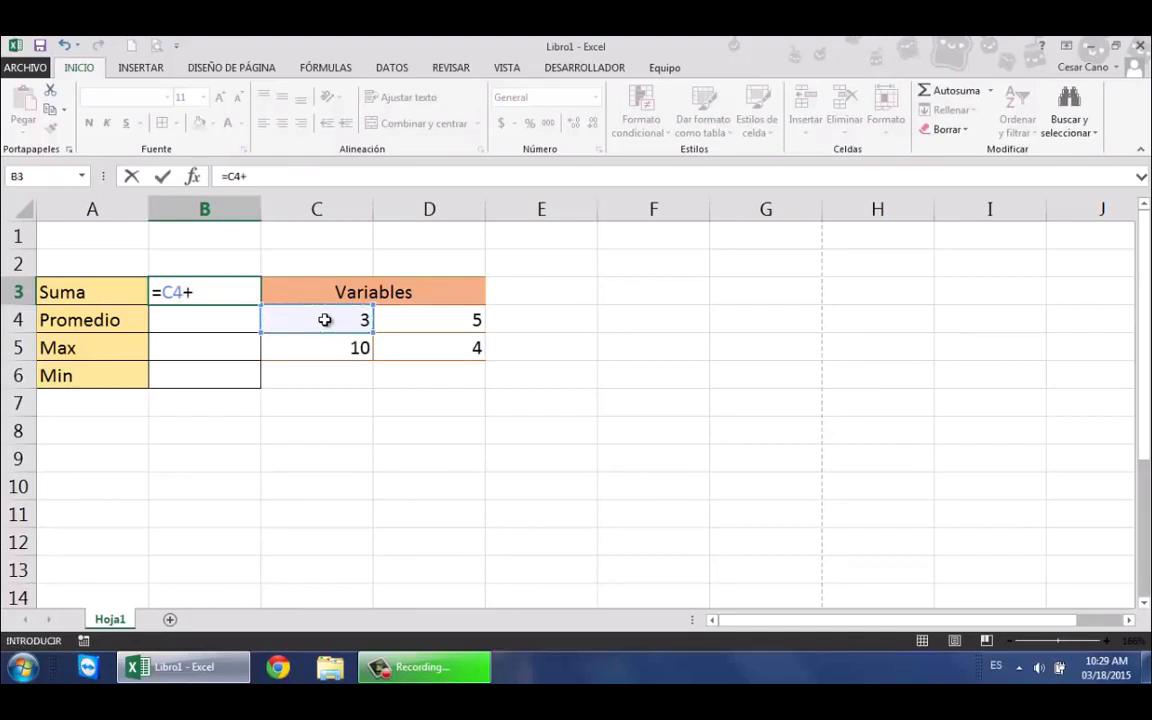
pyautogui.click(431, 323)
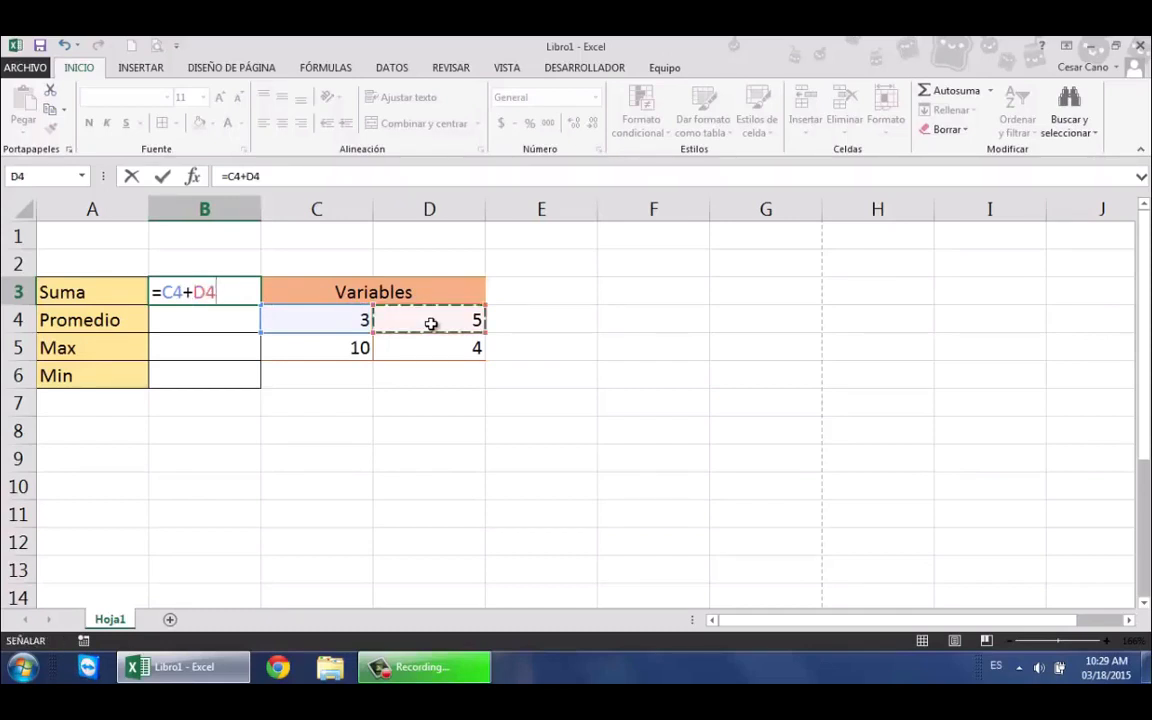
pyautogui.press('Return')
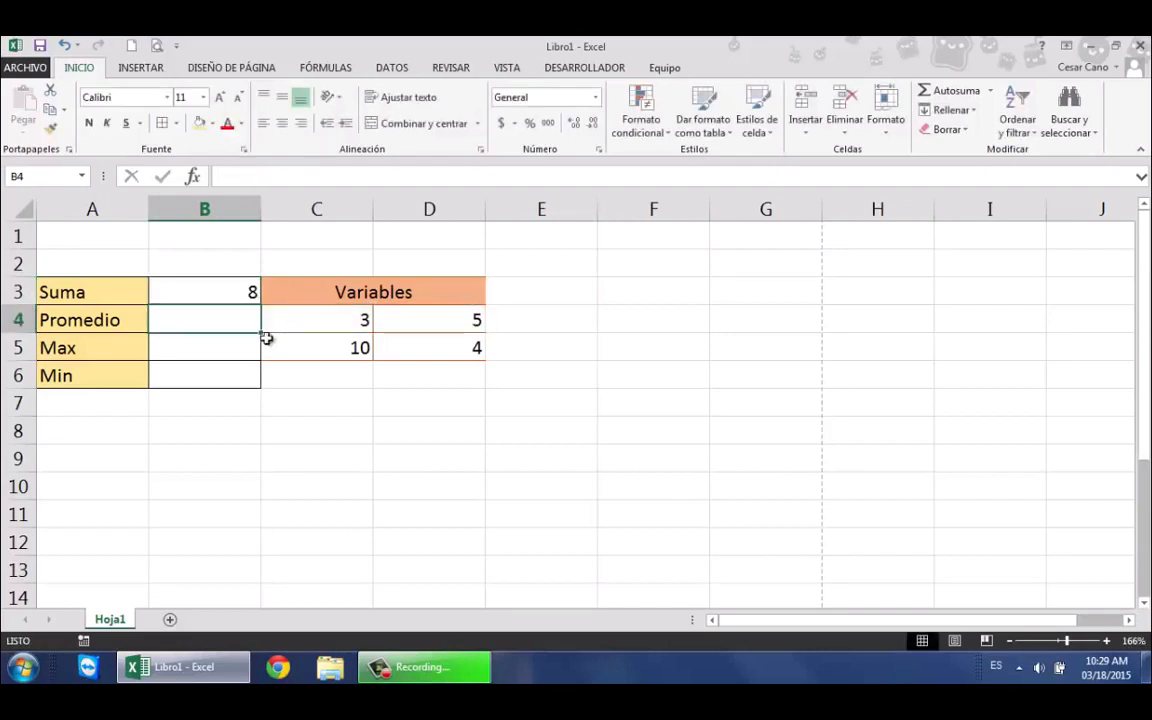
# Replace the formula in B3 with =C4+D4+C5 by picking the three cells on the sheet
pyautogui.click(248, 293)
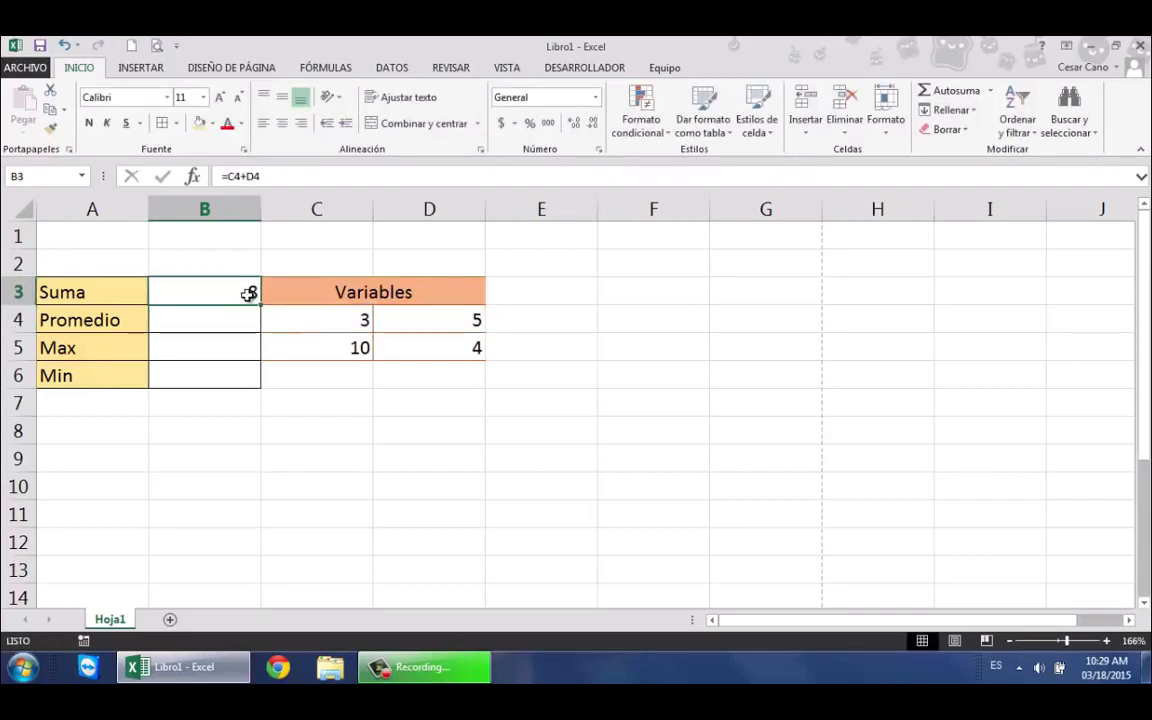
pyautogui.press('Delete')
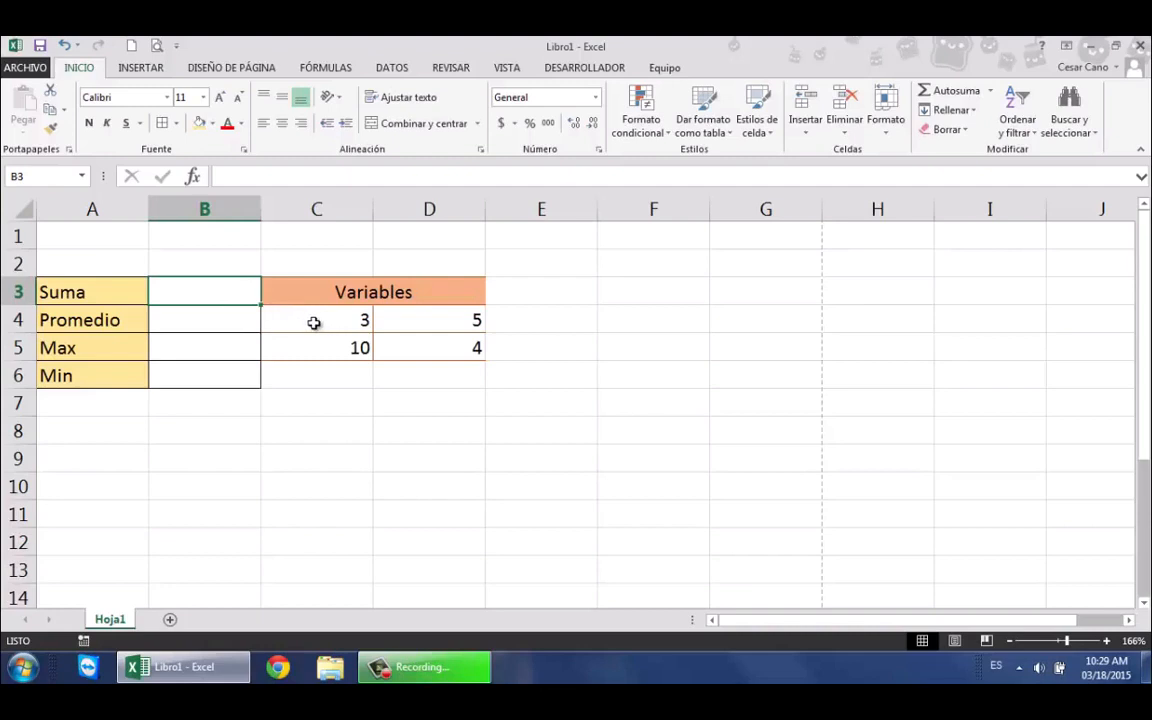
pyautogui.write('=')
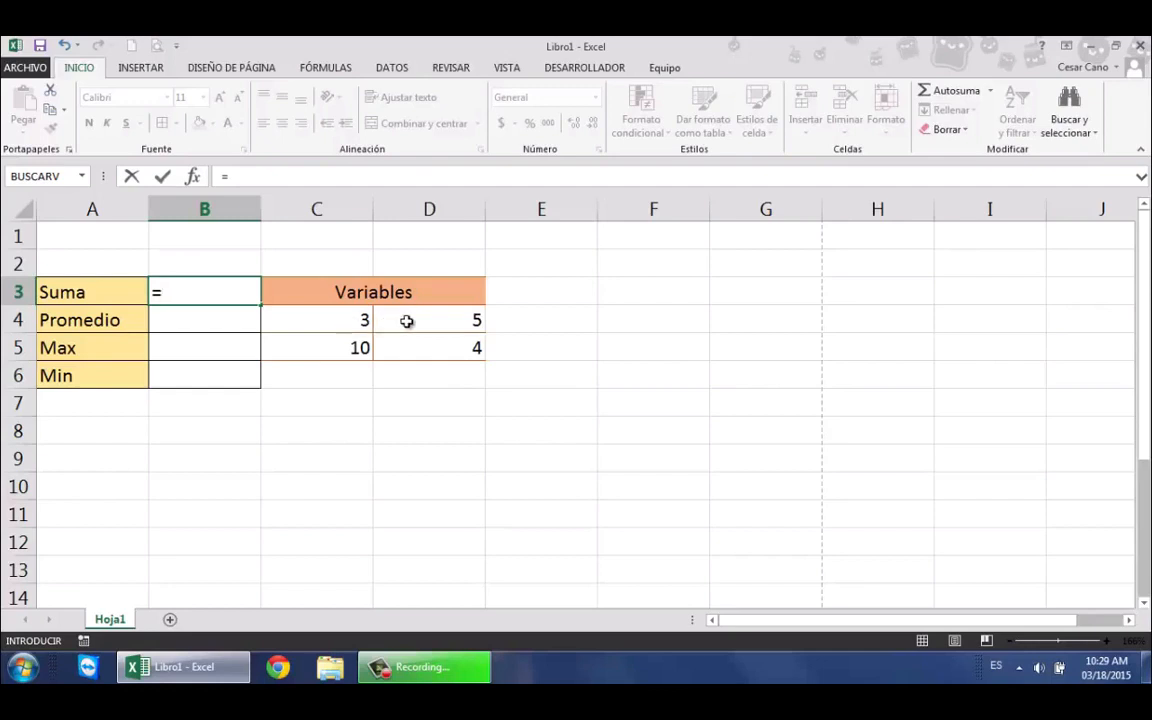
pyautogui.click(336, 320)
pyautogui.write('+')
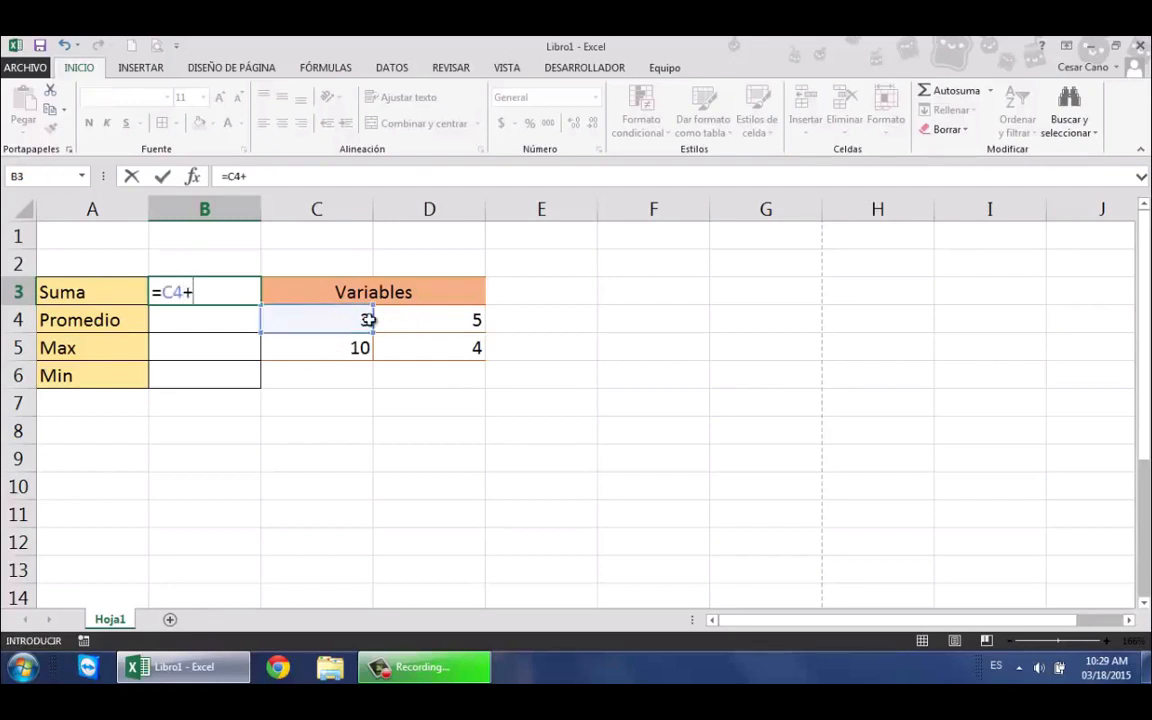
pyautogui.click(411, 316)
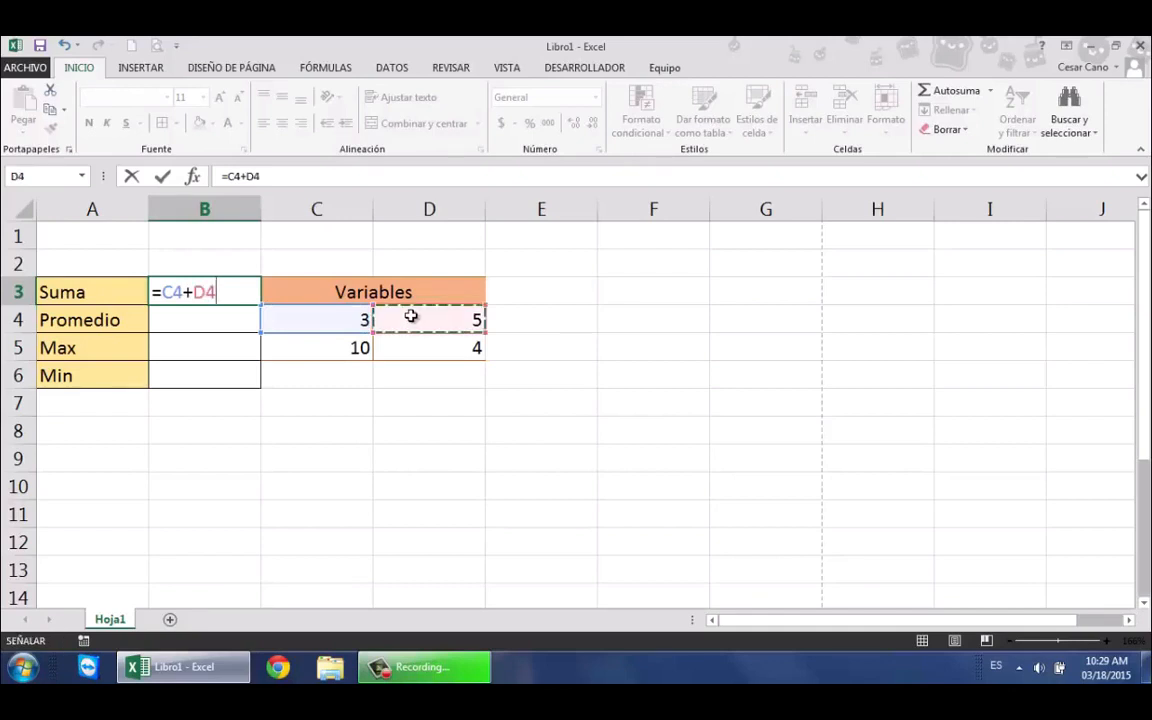
pyautogui.write('+')
pyautogui.click(359, 346)
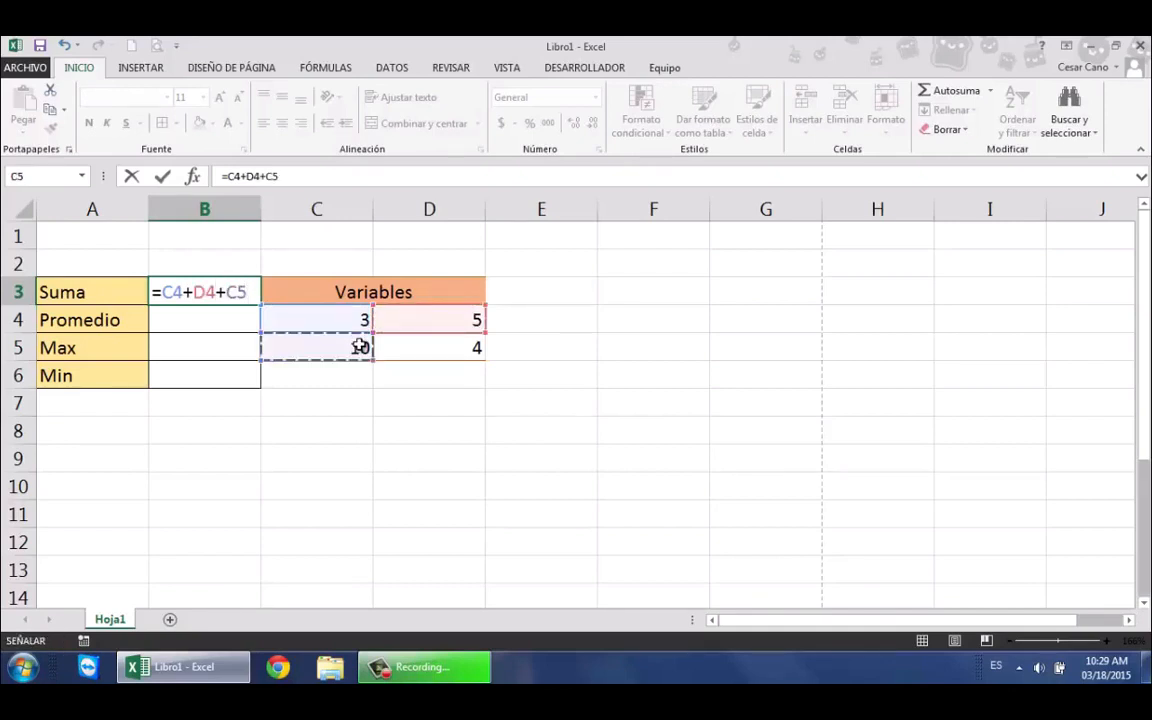
pyautogui.press('Return')
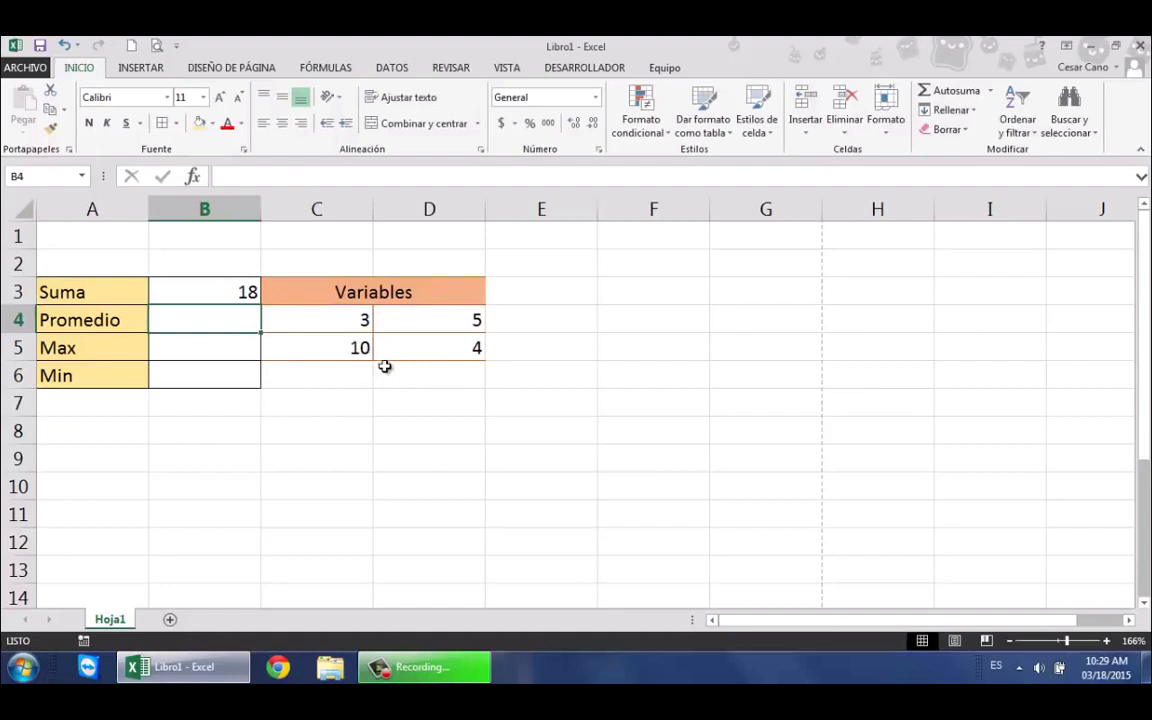
# Clear the formula from B3 beside Suma and look over the available AutoSum functions
pyautogui.click(231, 294)
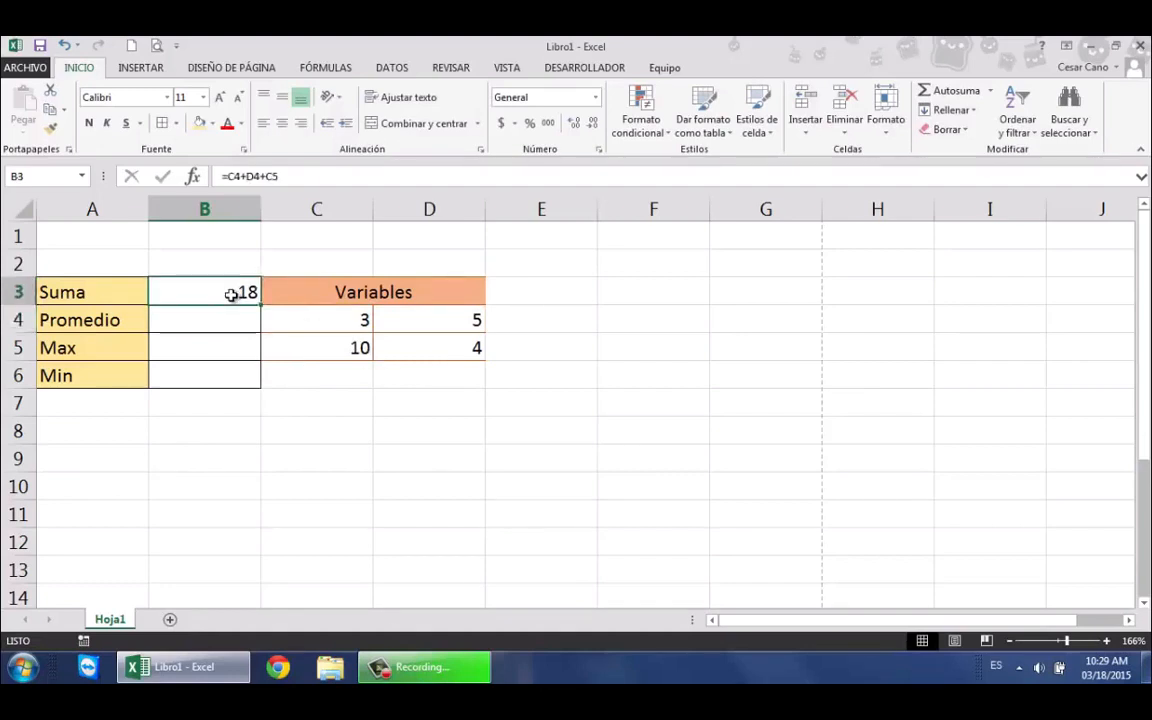
pyautogui.press('BackSpace')
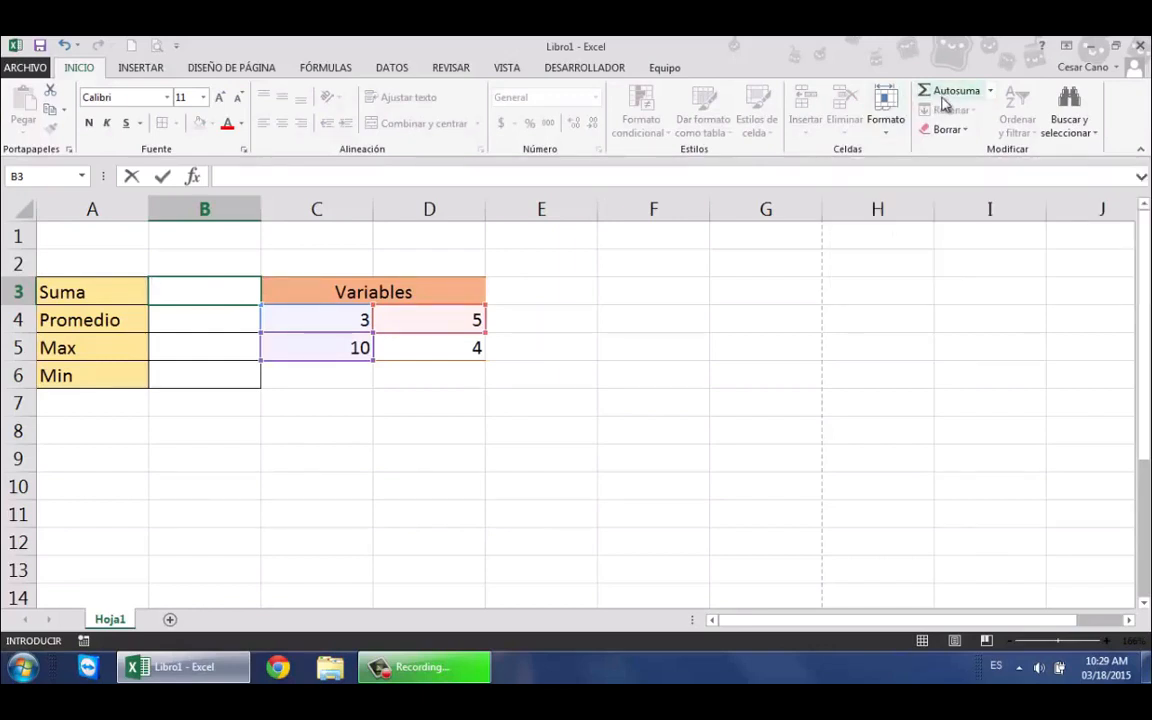
pyautogui.click(992, 95)
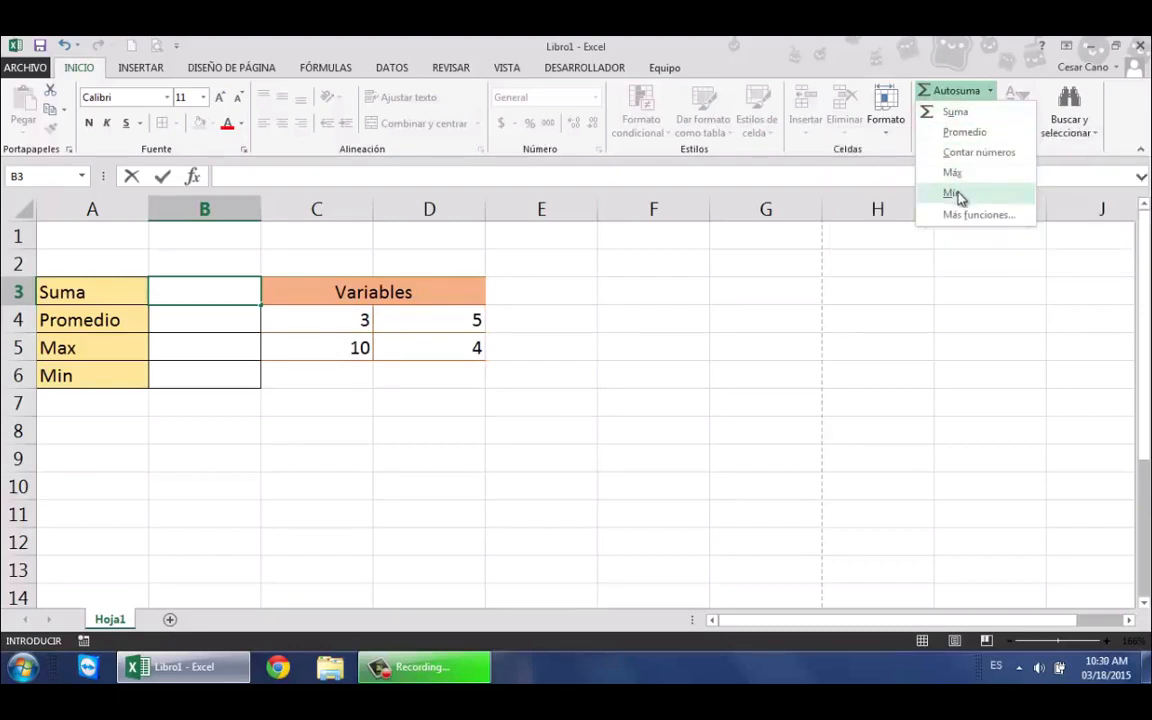
pyautogui.press('Escape')
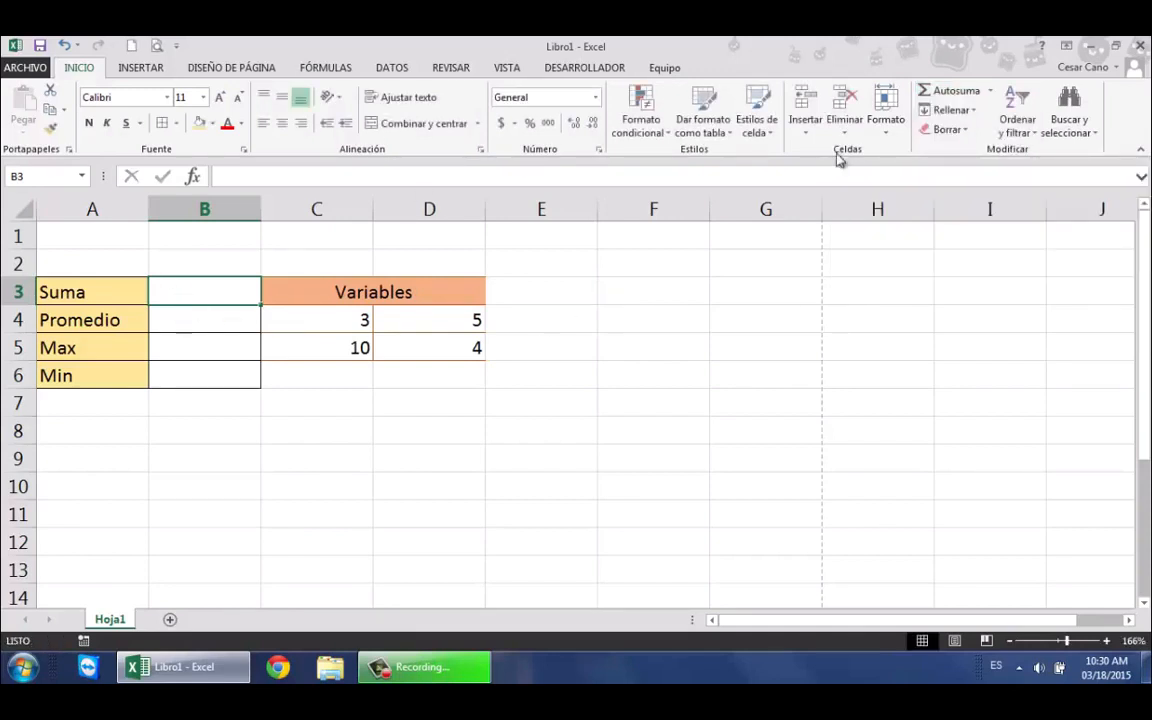
# Use the AutoSum Suma function to enter =SUMA(C4,D4,C5) in B3, picking the three cells on the sheet
pyautogui.click(994, 92)
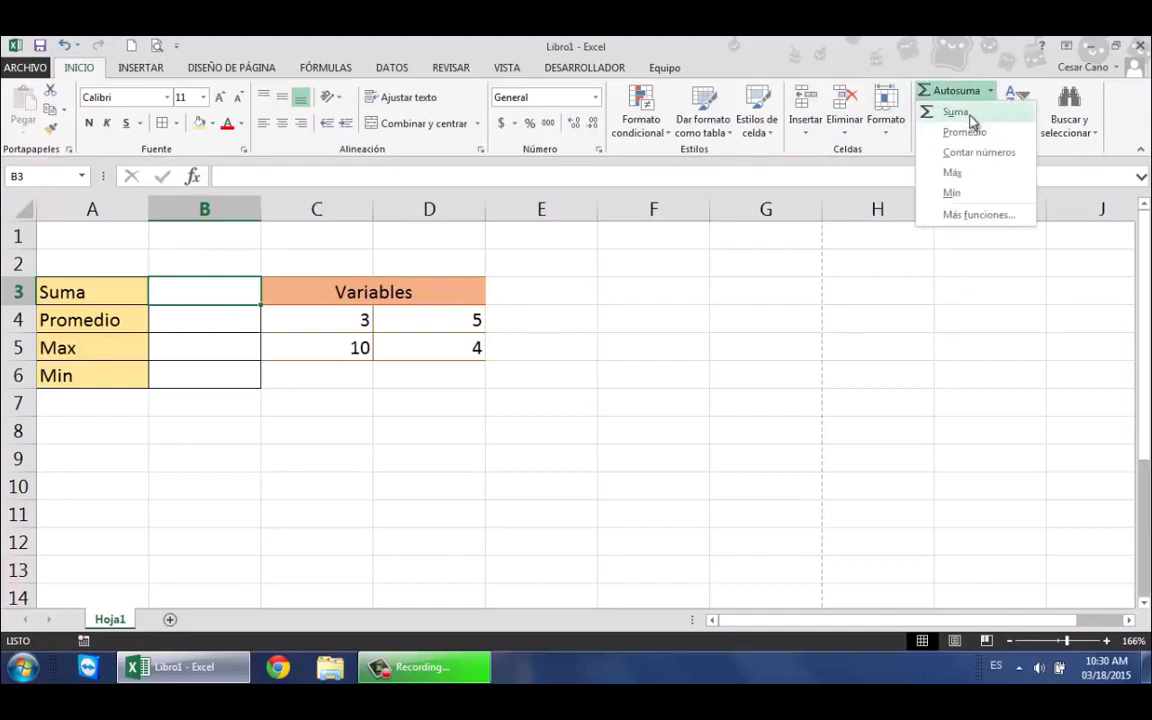
pyautogui.click(970, 113)
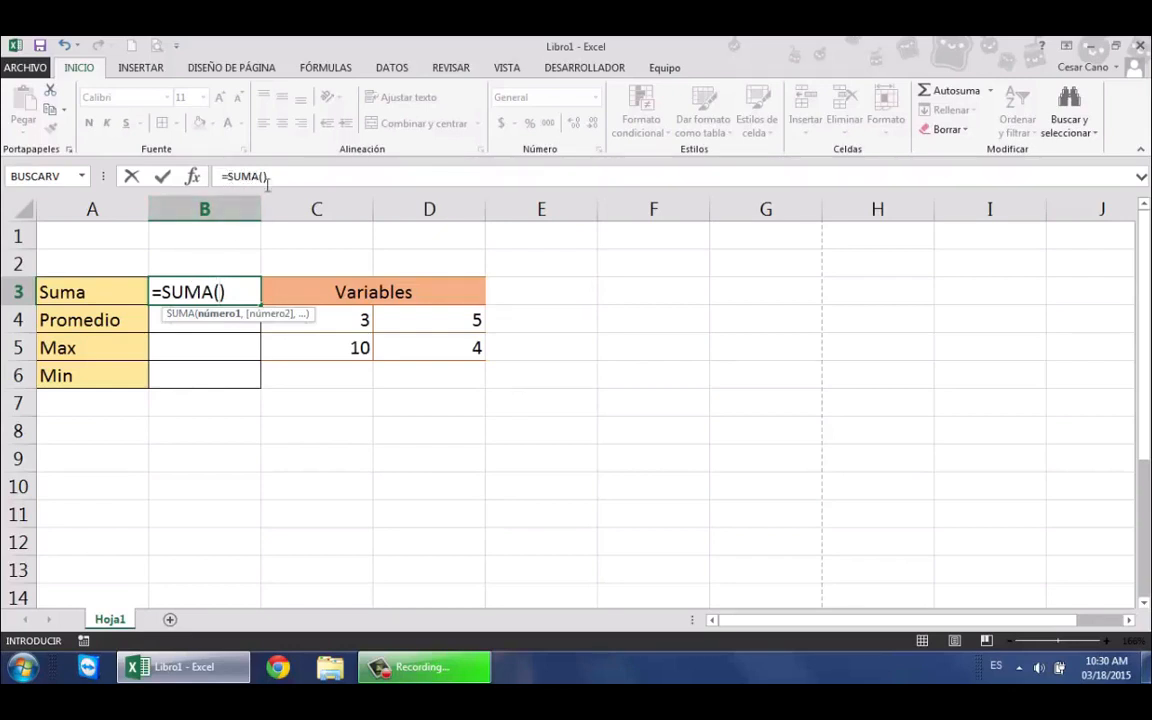
pyautogui.click(342, 323)
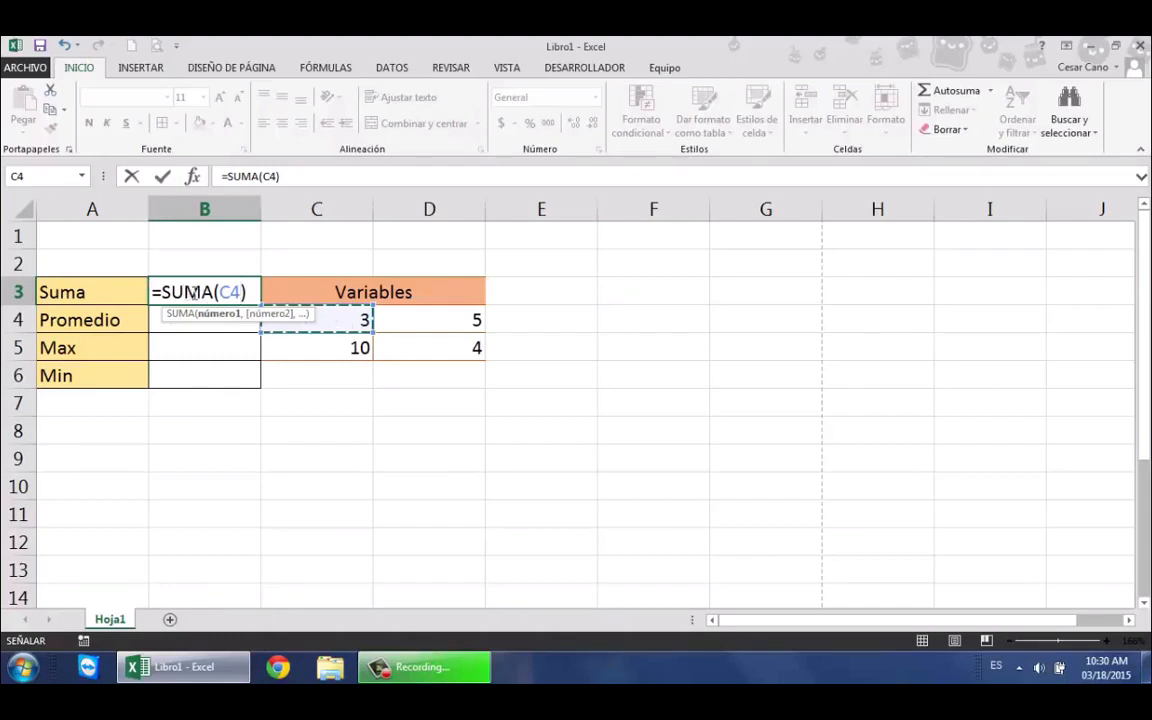
pyautogui.write(',')
pyautogui.click(405, 322)
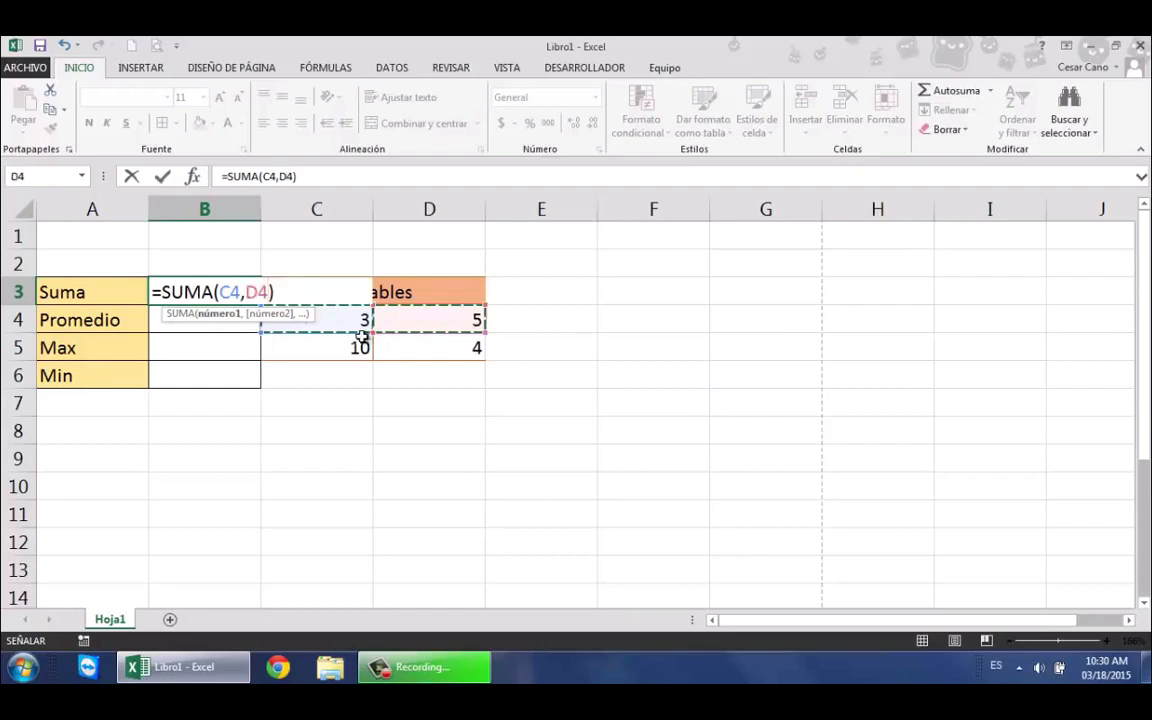
pyautogui.write(',')
pyautogui.click(334, 352)
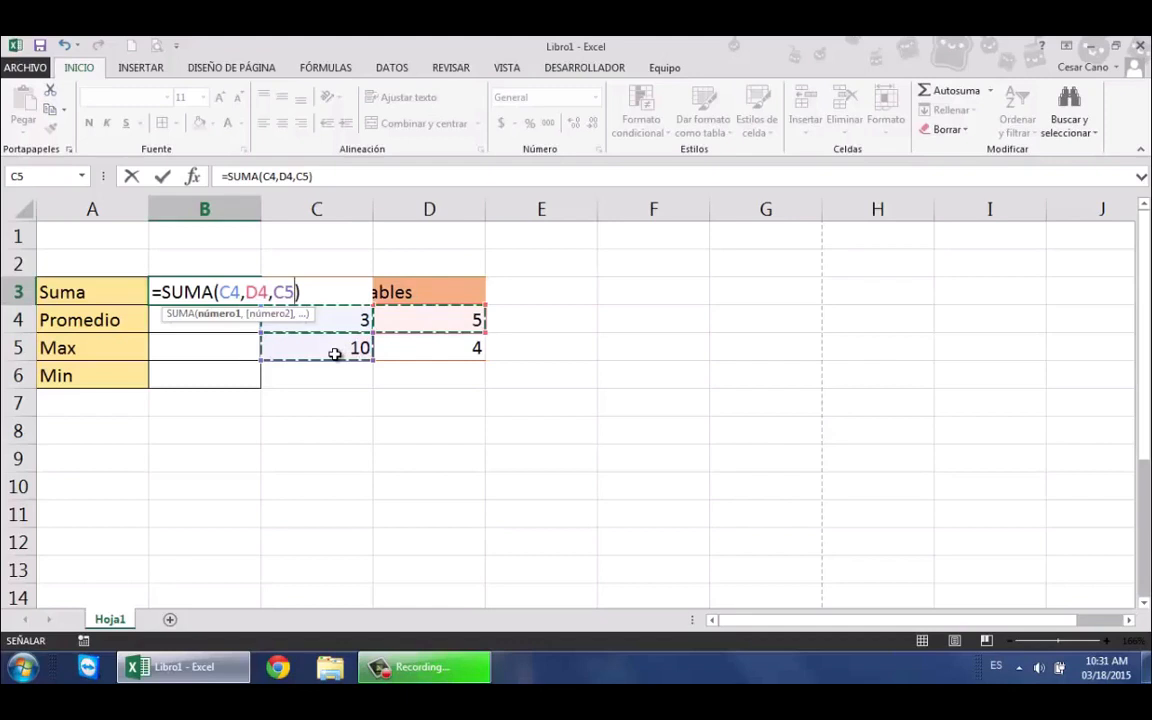
pyautogui.write(')')
pyautogui.press('Return')
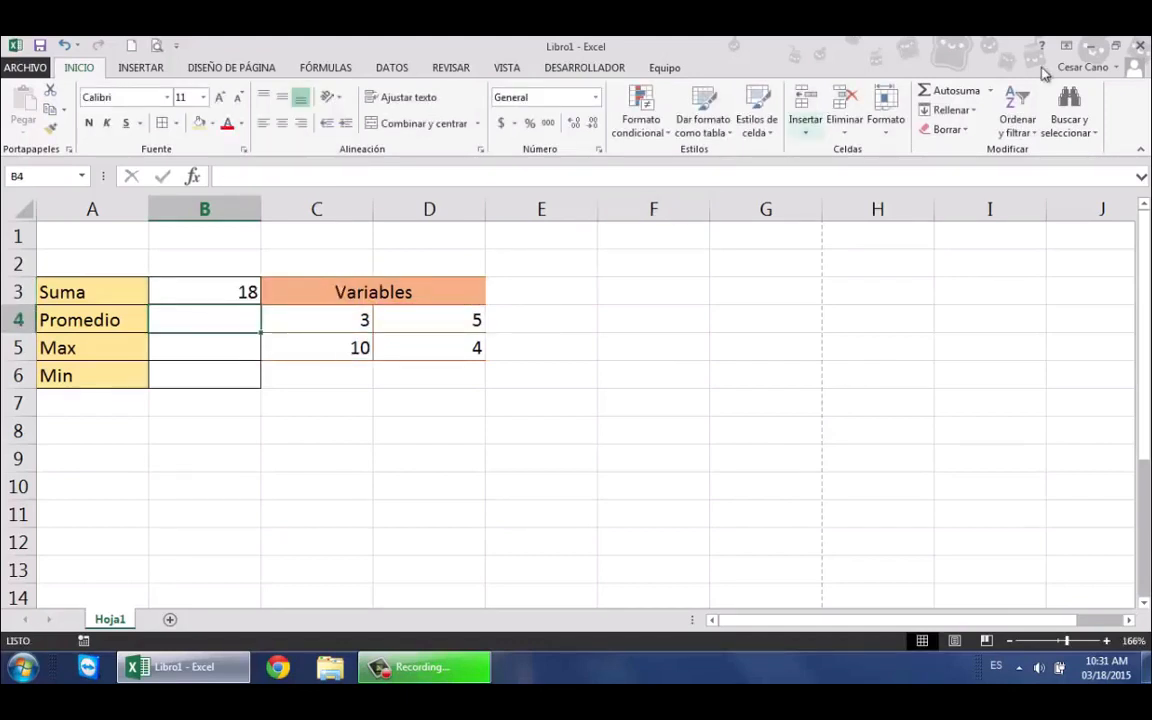
# Use the AutoSum Promedio function to enter =PROMEDIO(D4,C5,D5) in B4, picking the three cells on the sheet
pyautogui.click(986, 92)
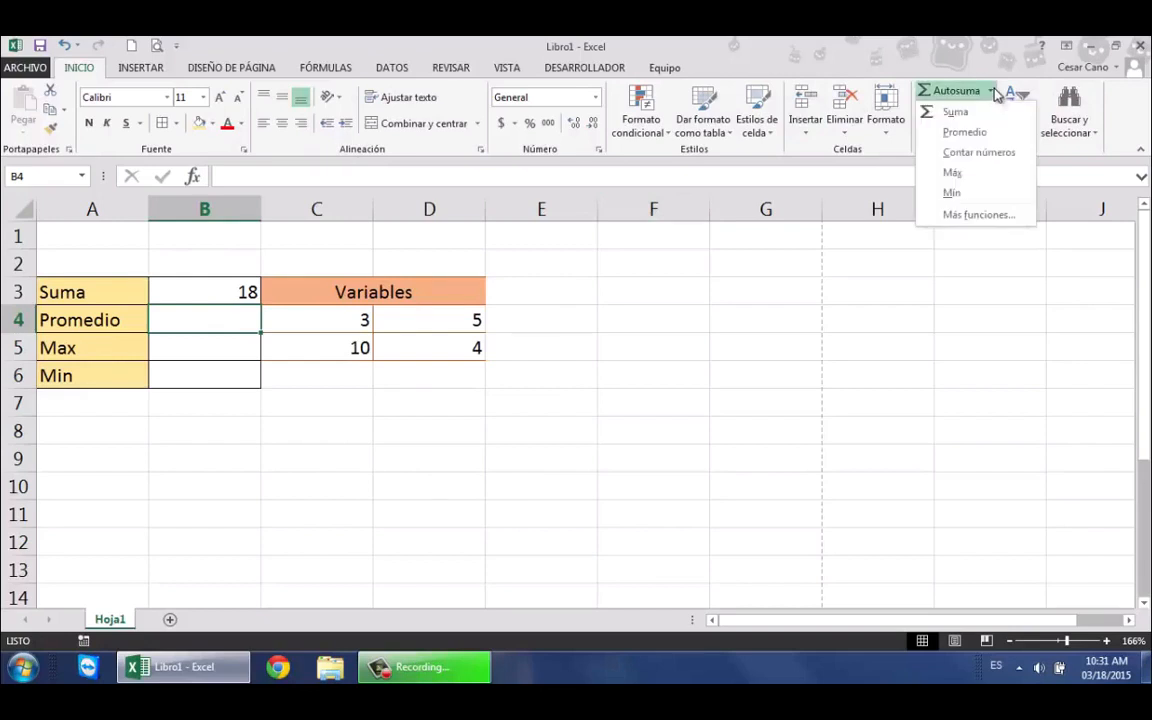
pyautogui.click(985, 132)
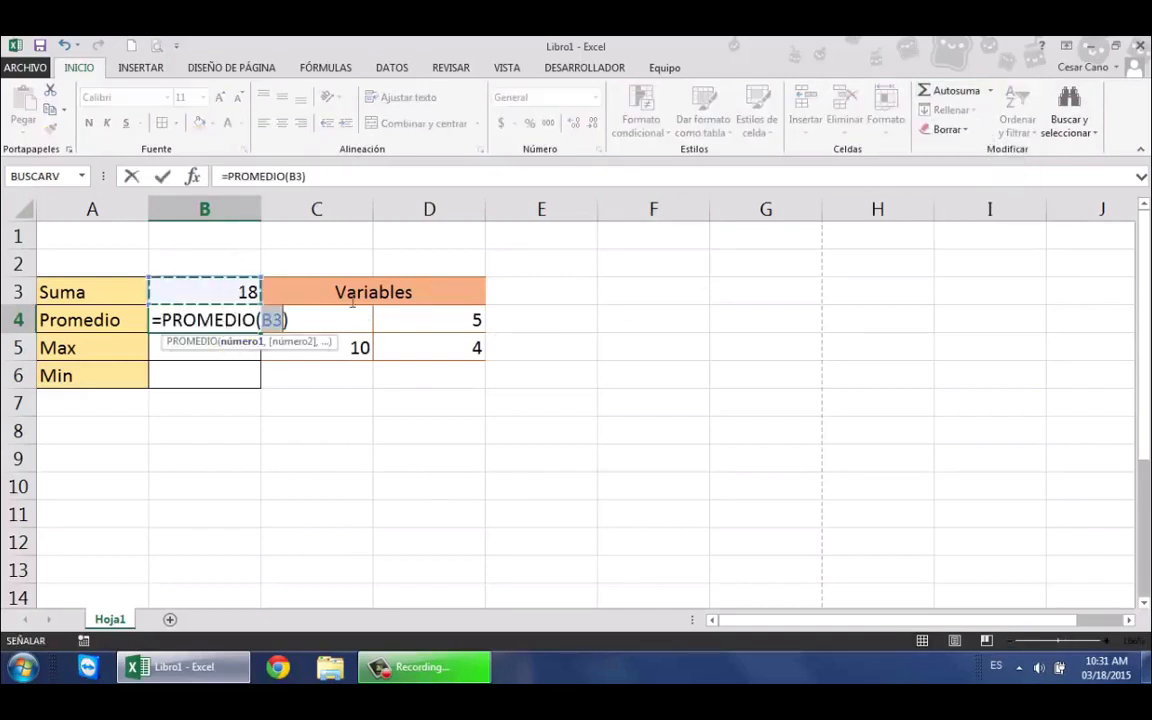
pyautogui.click(419, 321)
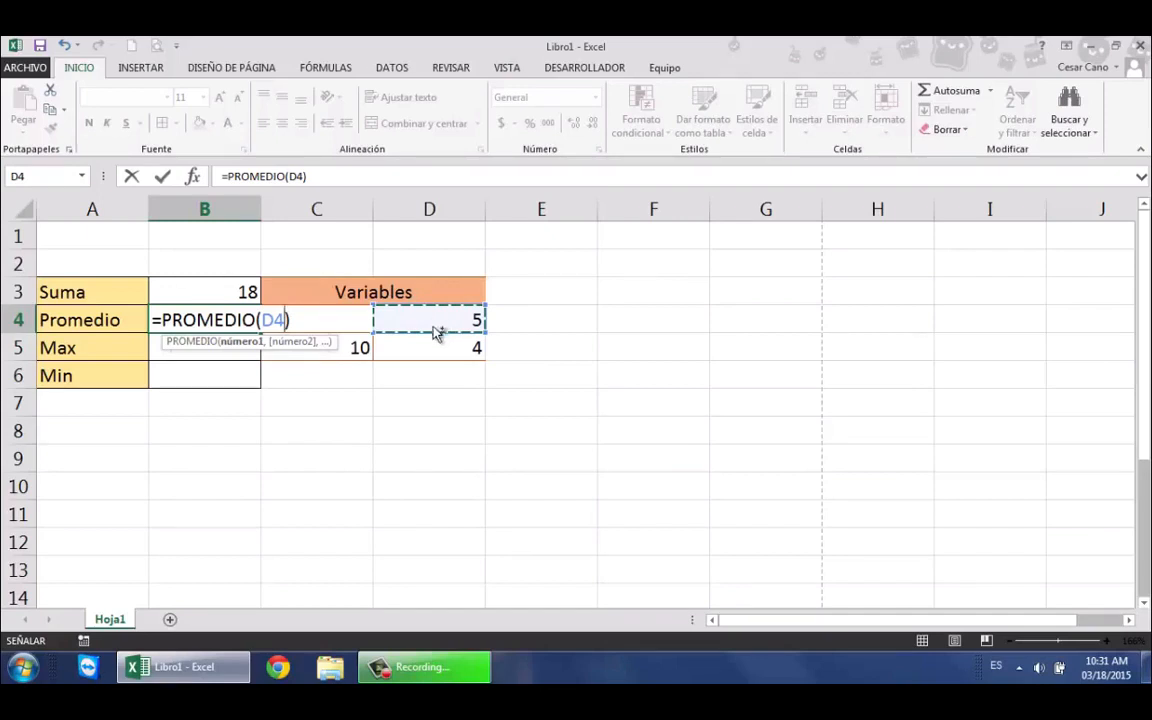
pyautogui.keyDown('ctrl'); pyautogui.click(360, 346); pyautogui.keyUp('ctrl')
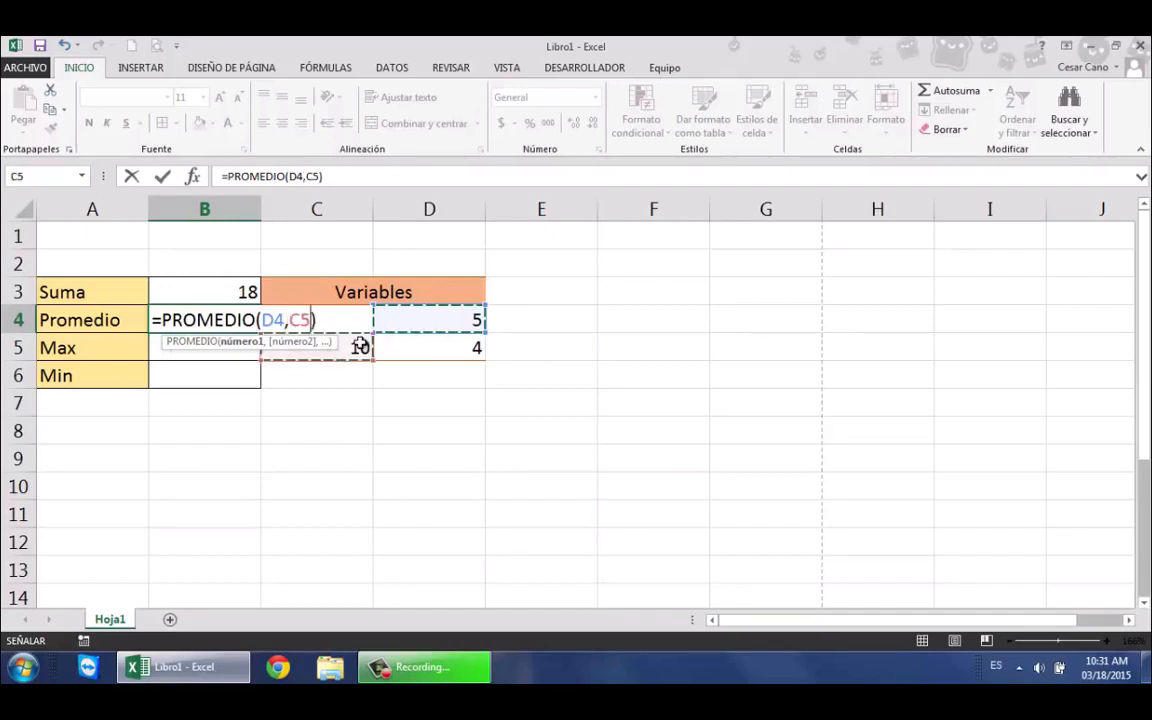
pyautogui.keyDown('ctrl'); pyautogui.click(435, 348); pyautogui.keyUp('ctrl')
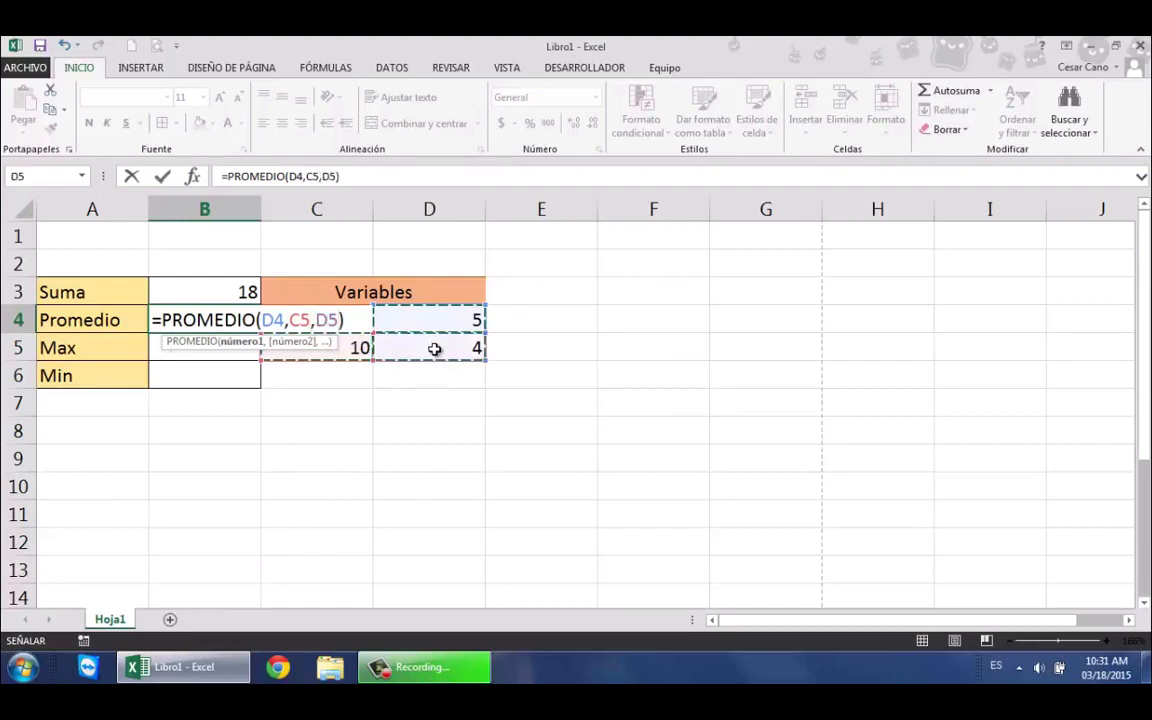
pyautogui.press('Return')
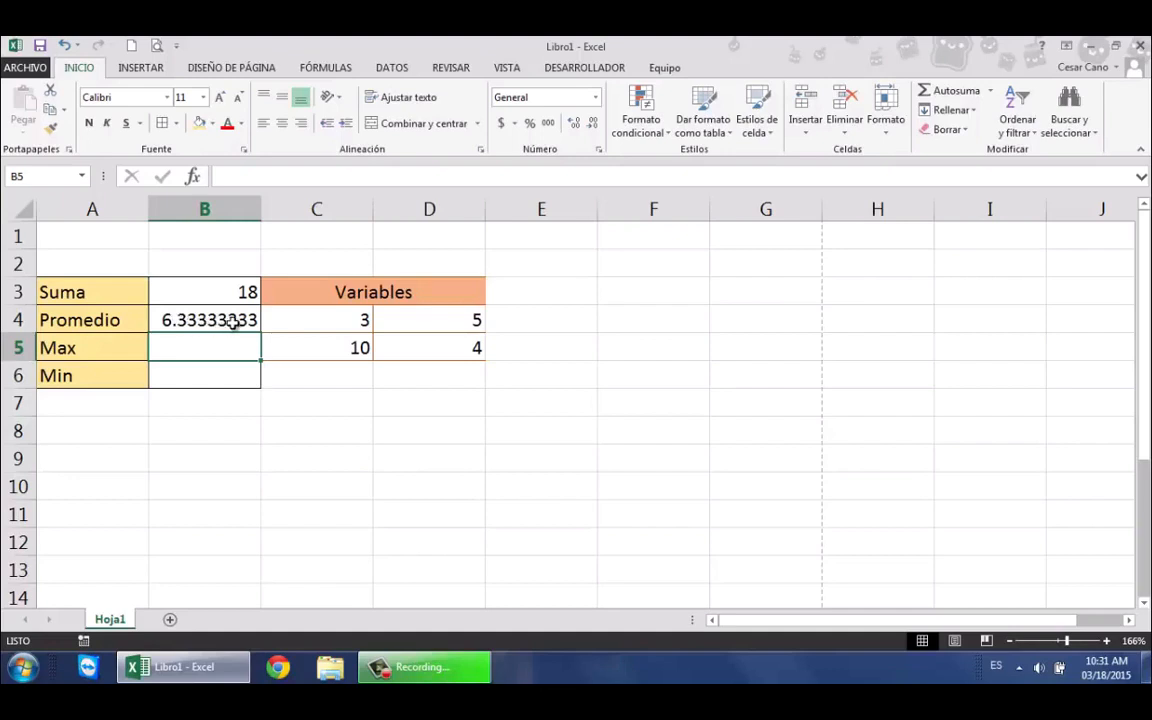
# Enter =MAX(B3:B4) in B5 with the AutoSum Máx function, accepting the proposed range
pyautogui.click(990, 91)
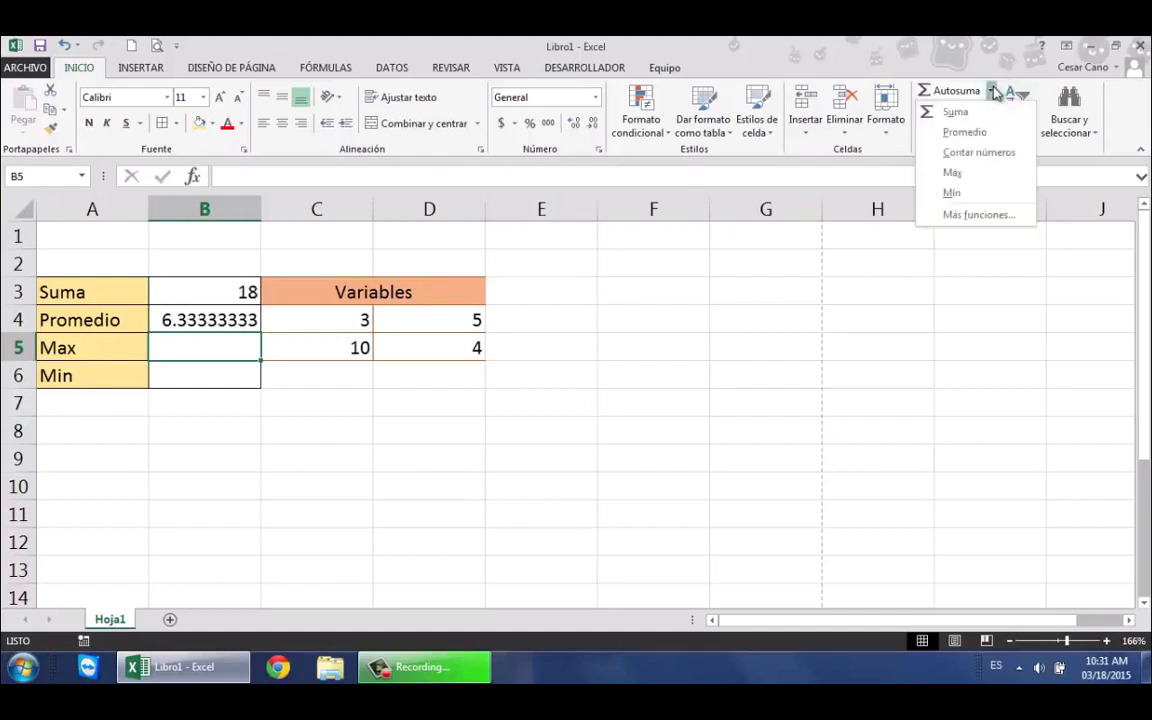
pyautogui.click(975, 177)
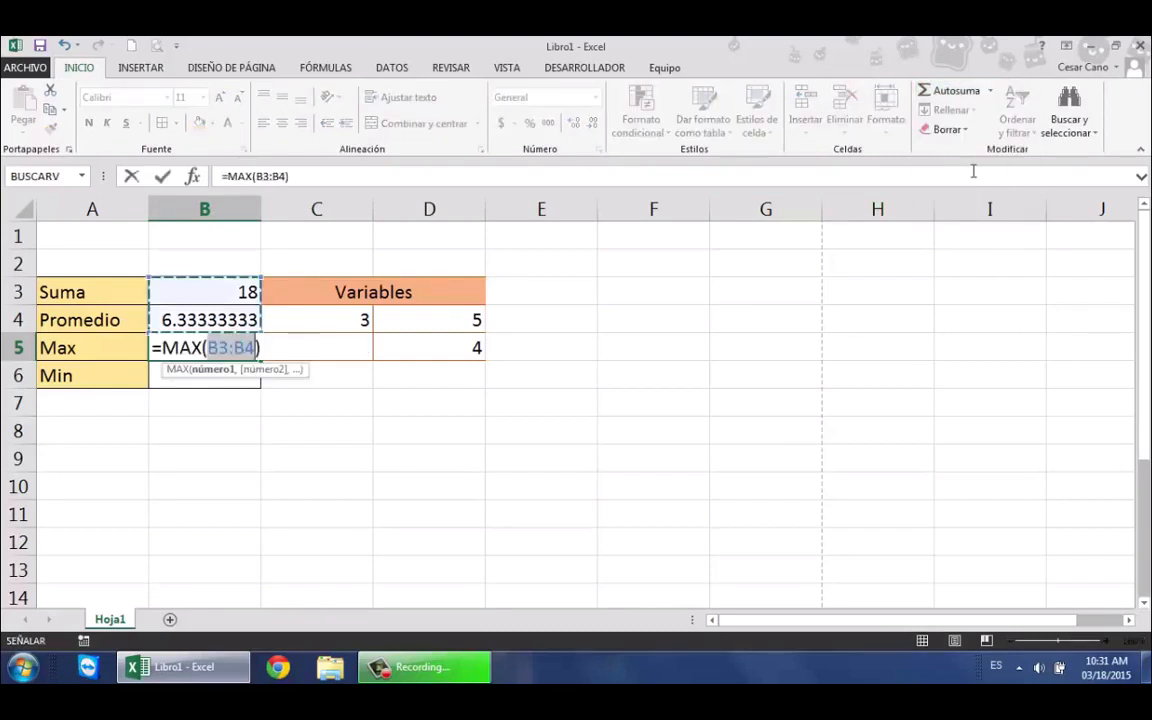
pyautogui.press('Return')
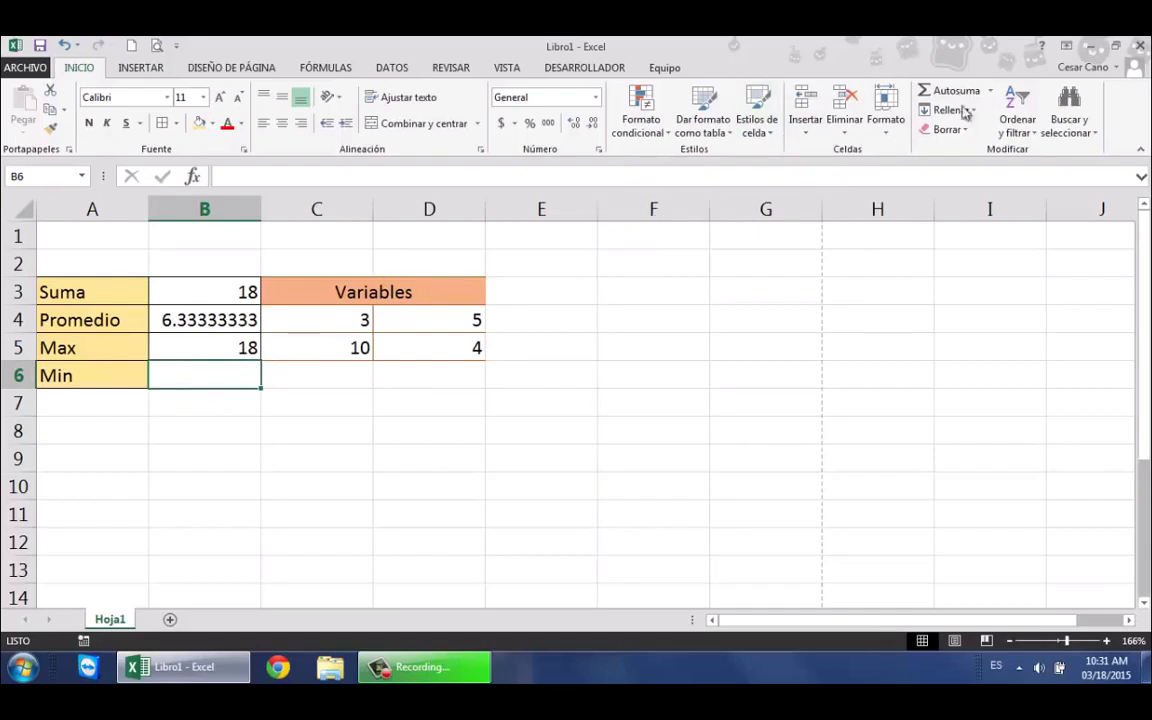
# Enter =MIN(B3:B5) in B6 with the AutoSum Mín function, accepting the proposed range
pyautogui.click(993, 91)
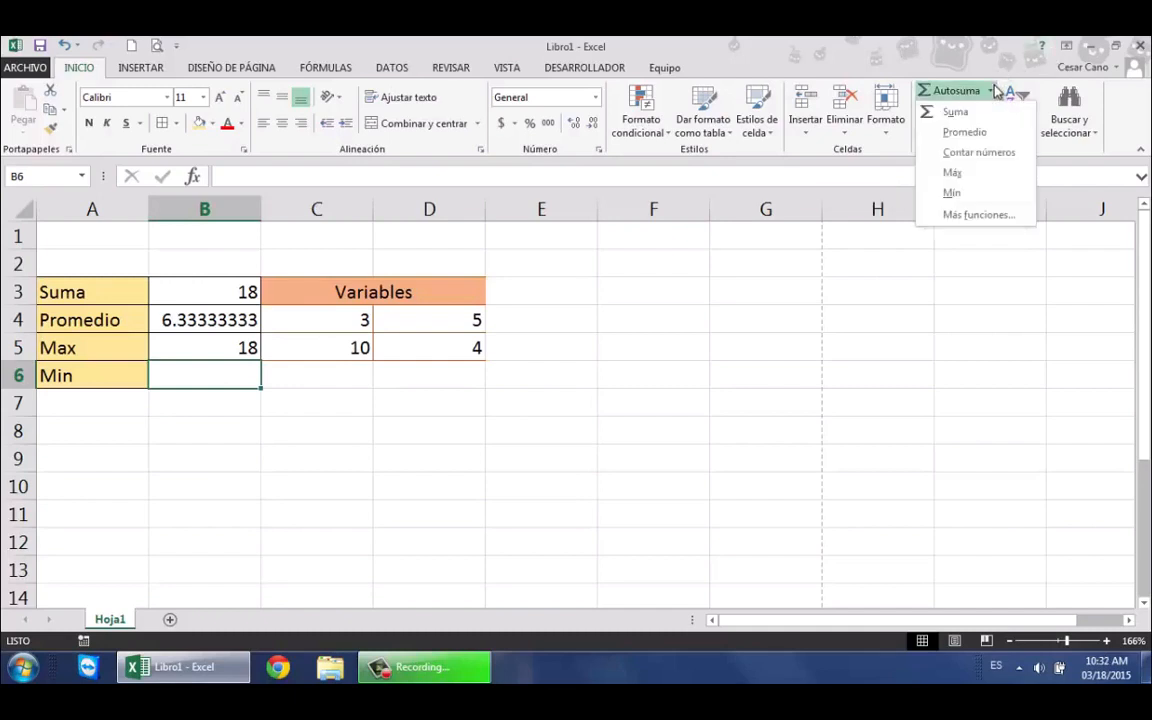
pyautogui.click(952, 193)
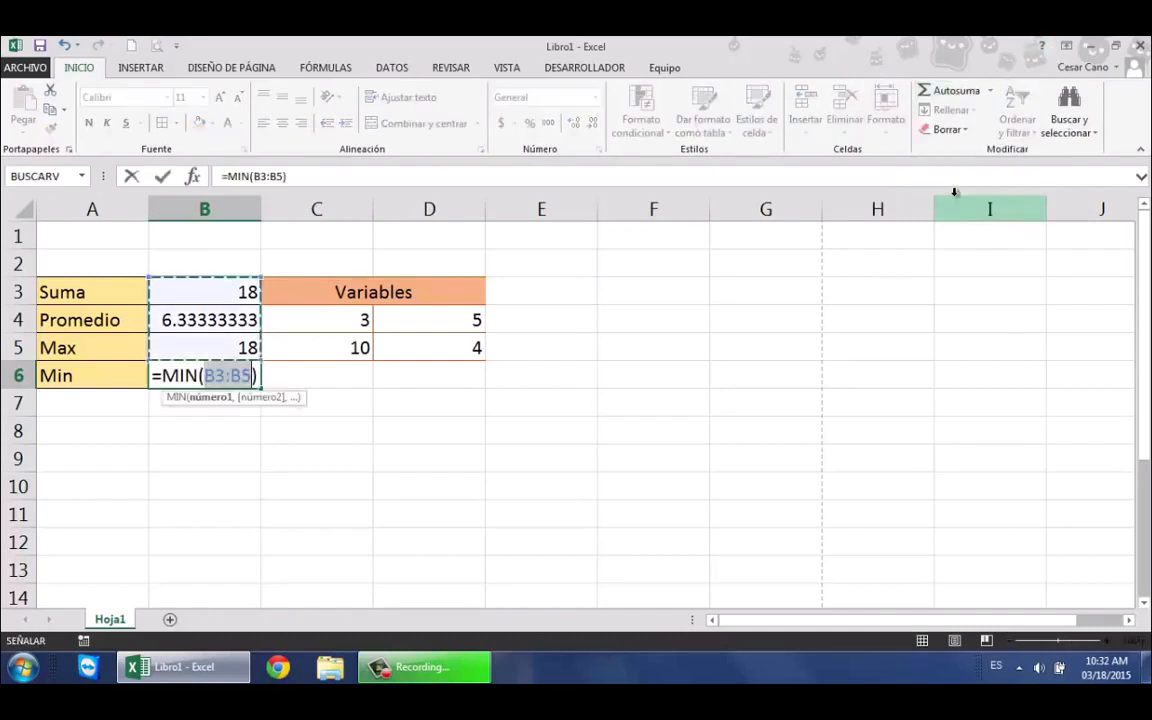
pyautogui.press('Return')
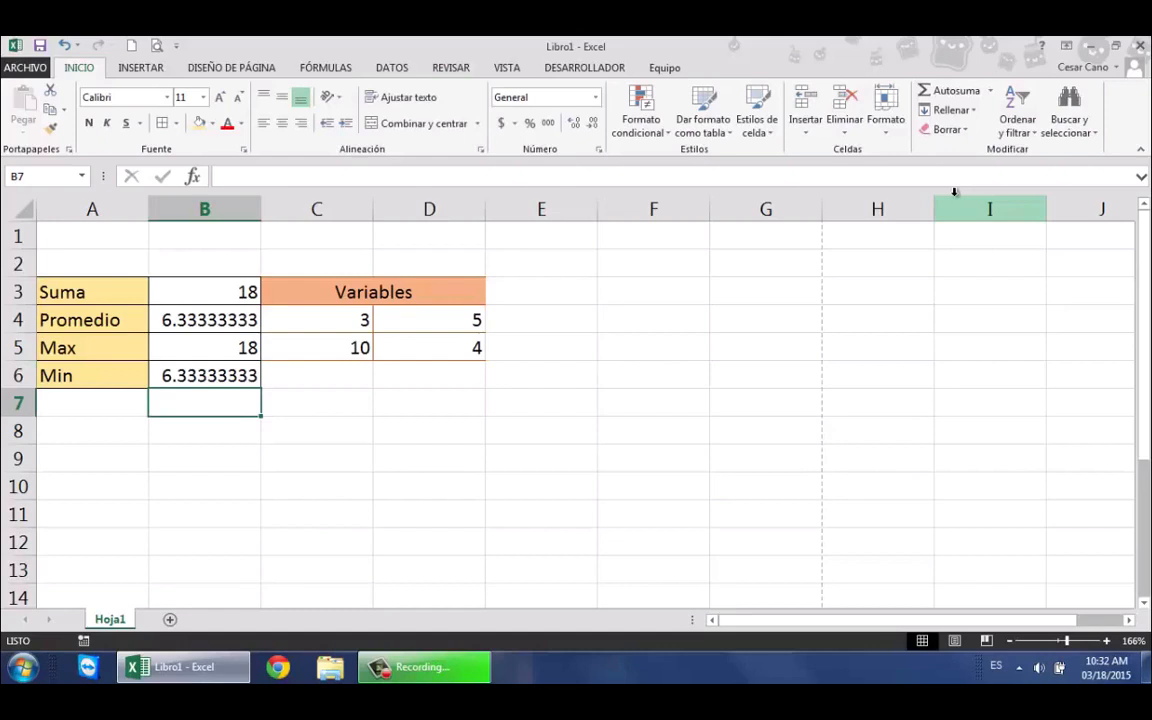
pyautogui.click(92, 300)
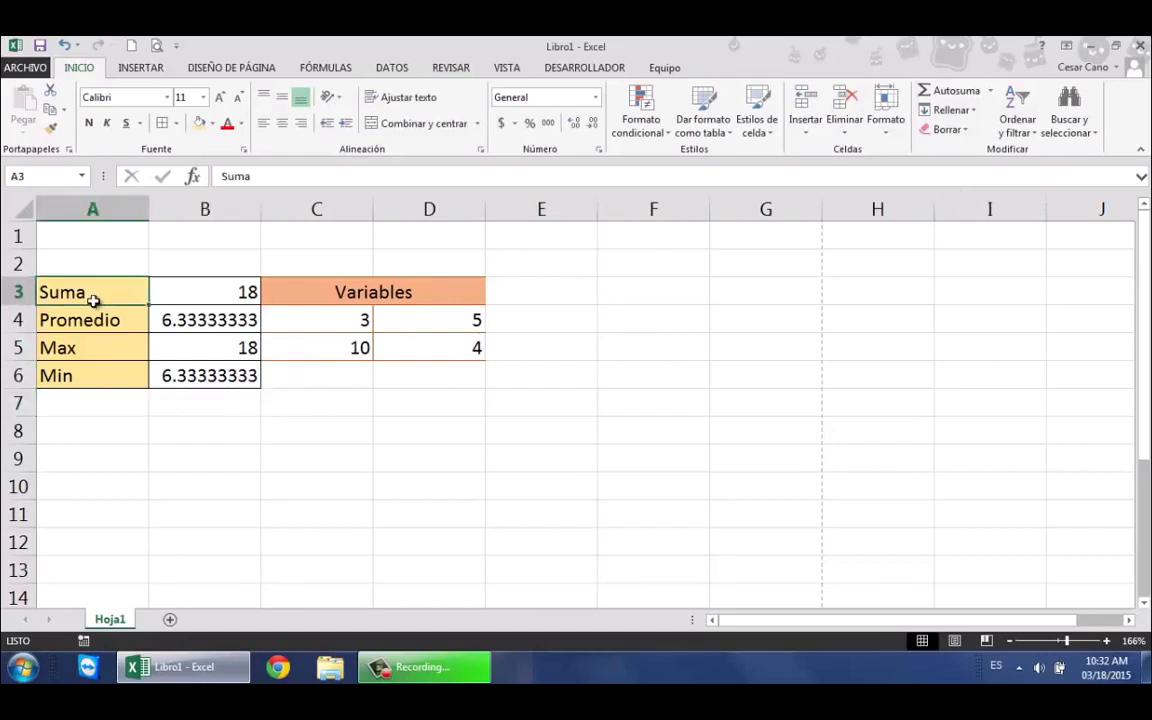